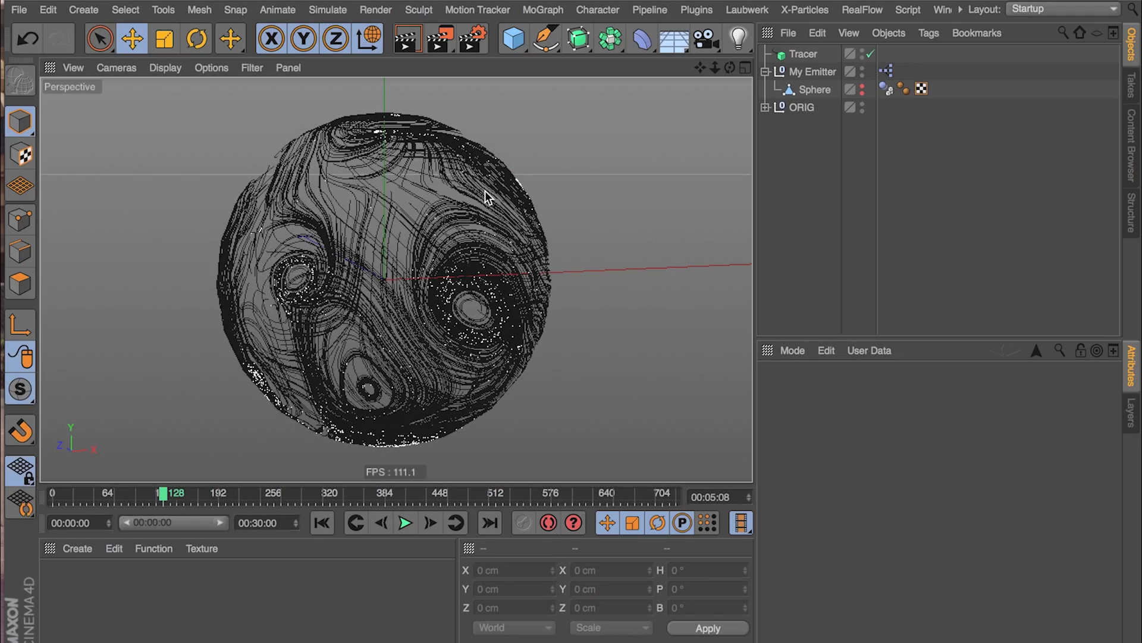
# - Orbit the view around the sphere to inspect the swirling traced-line trails
pyautogui.moveTo(391, 284)
pyautogui.keyDown('alt'); pyautogui.mouseDown()
pyautogui.moveTo(502, 301)
pyautogui.moveTo(487, 280)
pyautogui.moveTo(401, 298)
pyautogui.moveTo(391, 289)
pyautogui.mouseUp(); pyautogui.keyUp('alt')
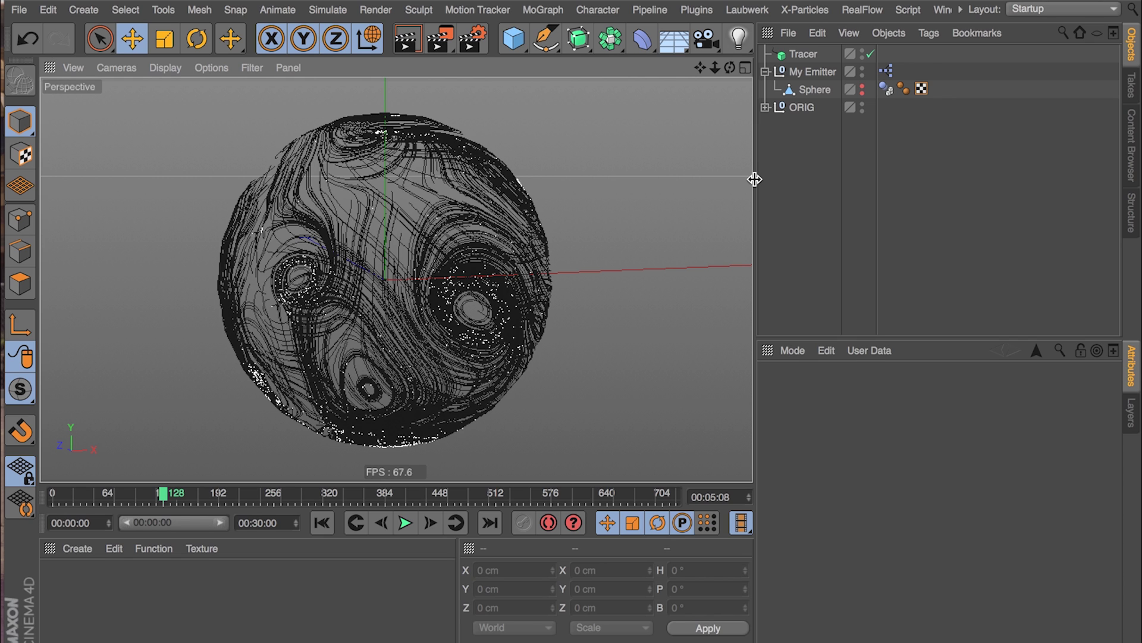
# - Switch to the empty untitled project and add a sphere made editable with C
pyautogui.press('v')
pyautogui.moveTo(722, 227)
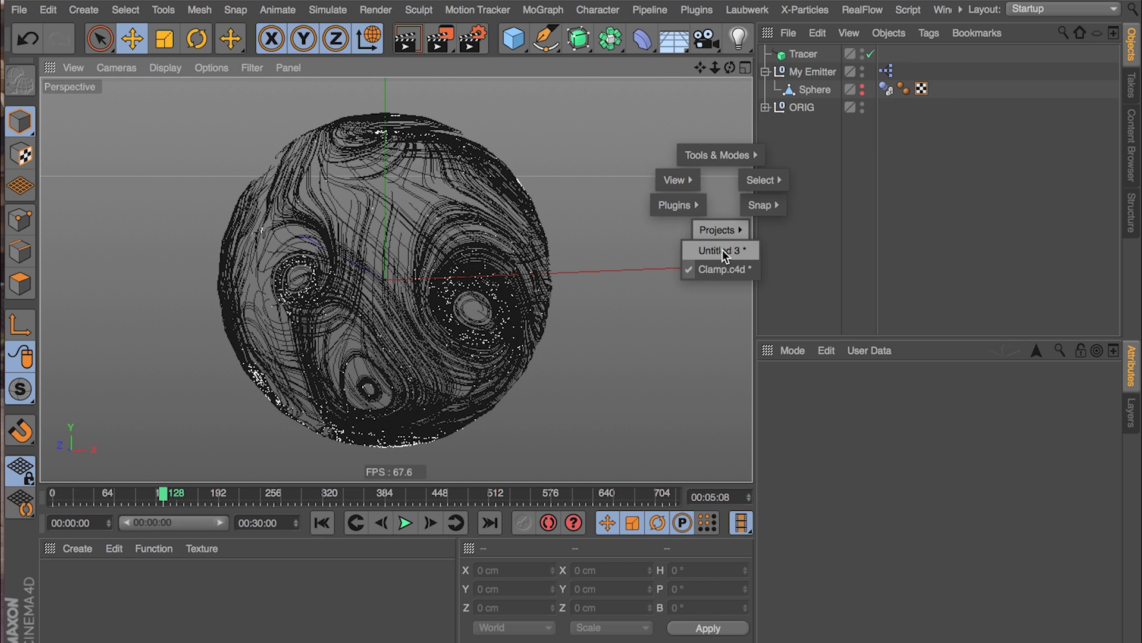
pyautogui.click(722, 249)
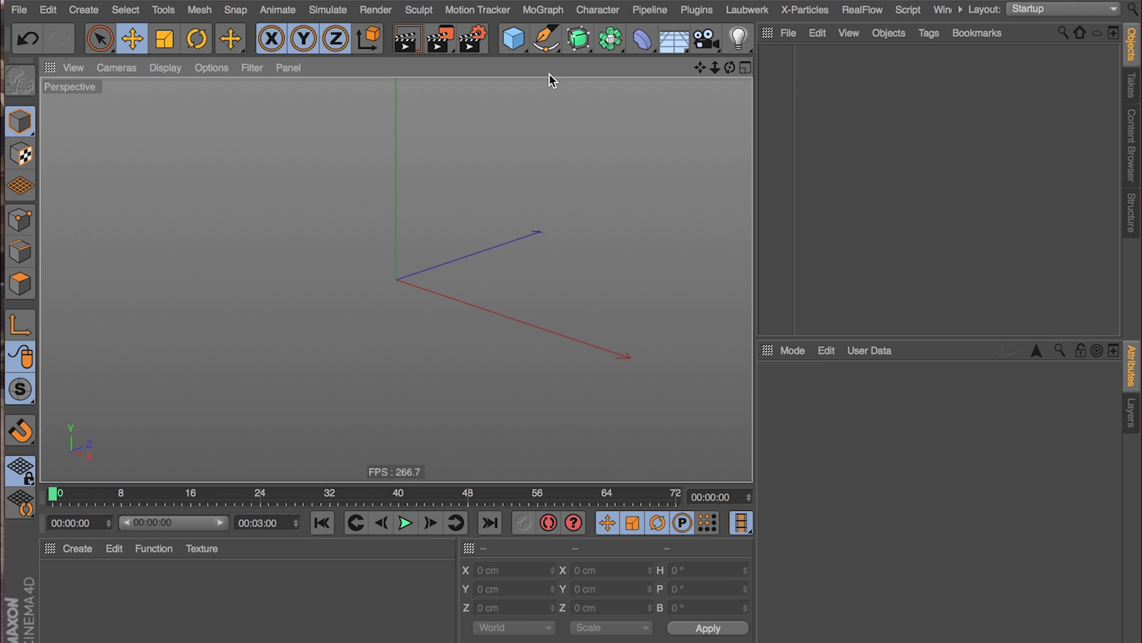
pyautogui.moveTo(513, 39); pyautogui.dragTo(867, 94)
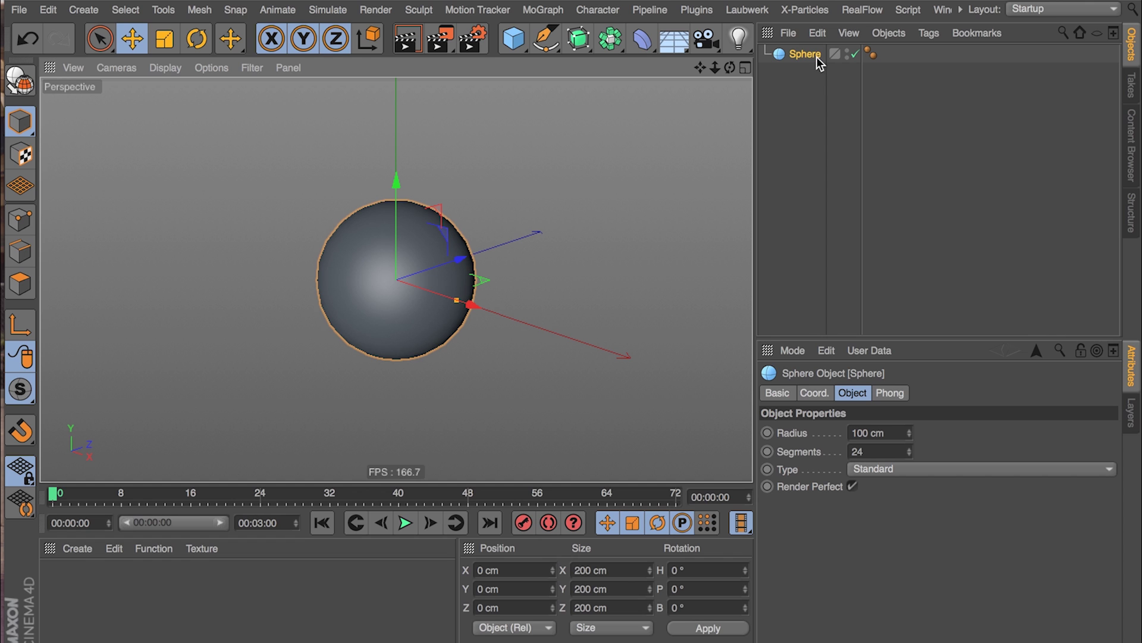
pyautogui.press('c')
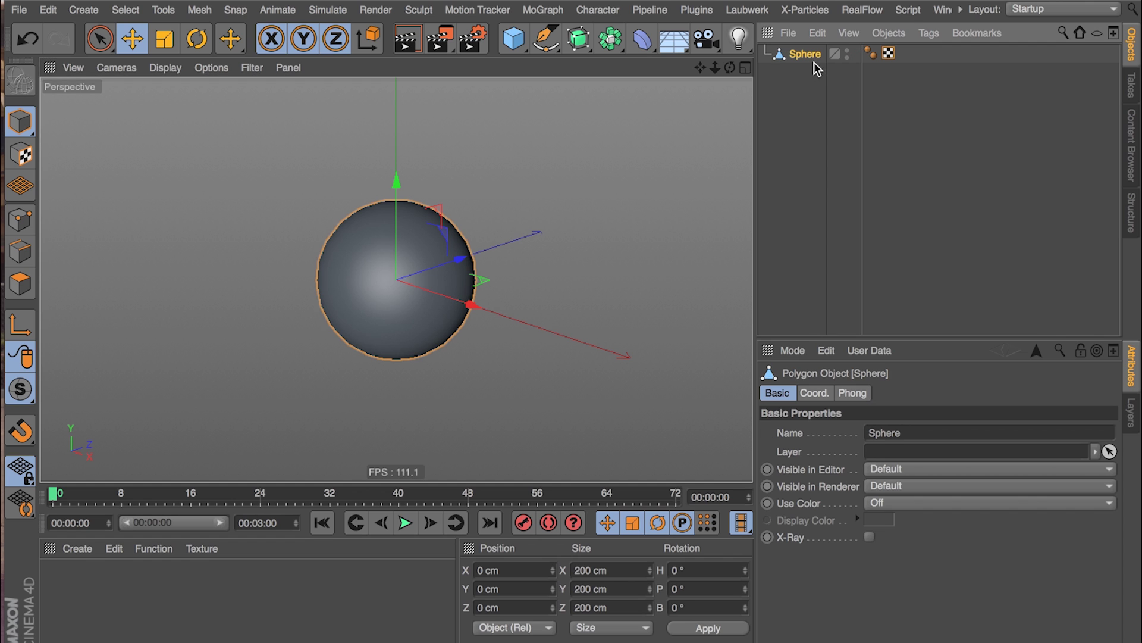
# - Add a null object and rename it 'Xpresso'
pyautogui.moveTo(514, 39); pyautogui.dragTo(571, 57)
pyautogui.doubleClick(795, 55)
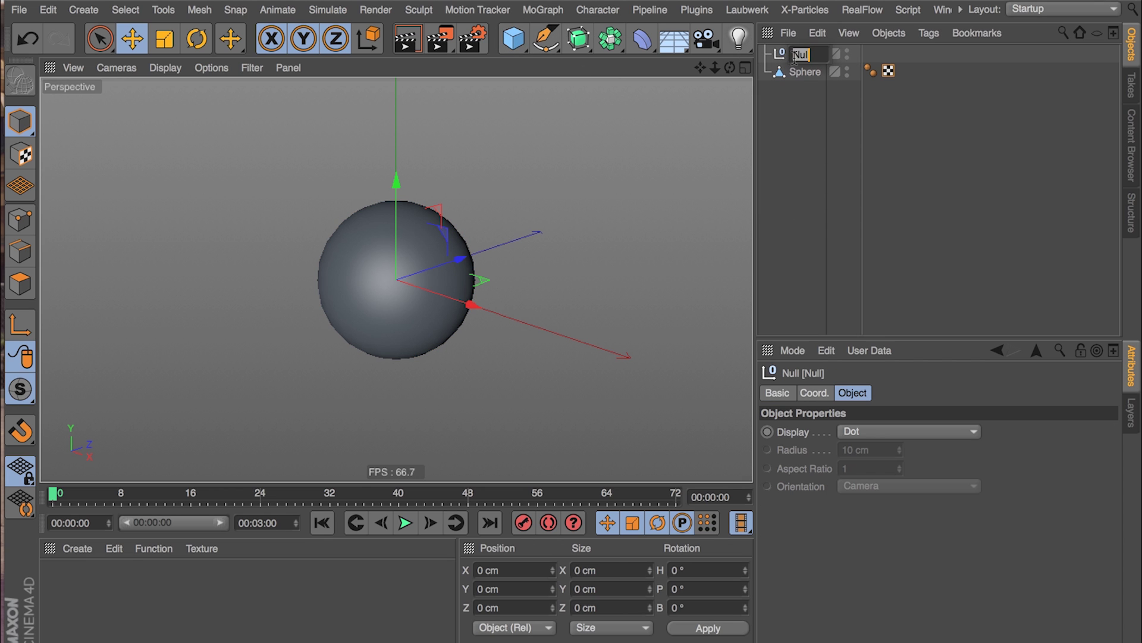
pyautogui.write('Xpresso')
pyautogui.press('Return')
pyautogui.rightClick(795, 59)
# - Add an XPresso tag with a PMatterWaves node, using the Sphere as emission object
pyautogui.moveTo(851, 5)
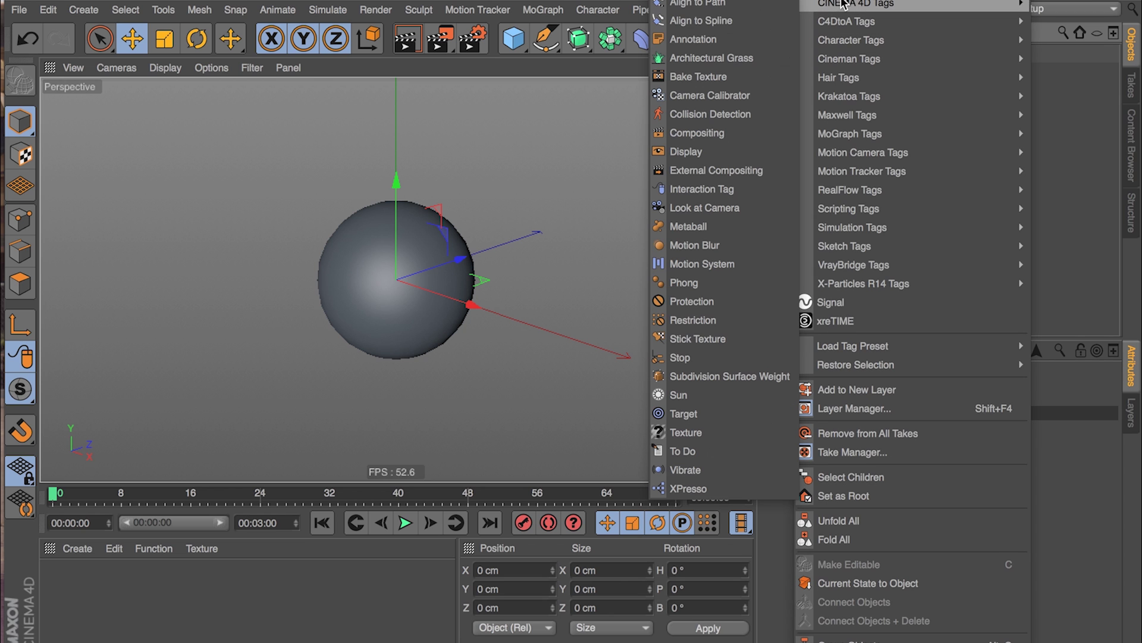
pyautogui.click(693, 488)
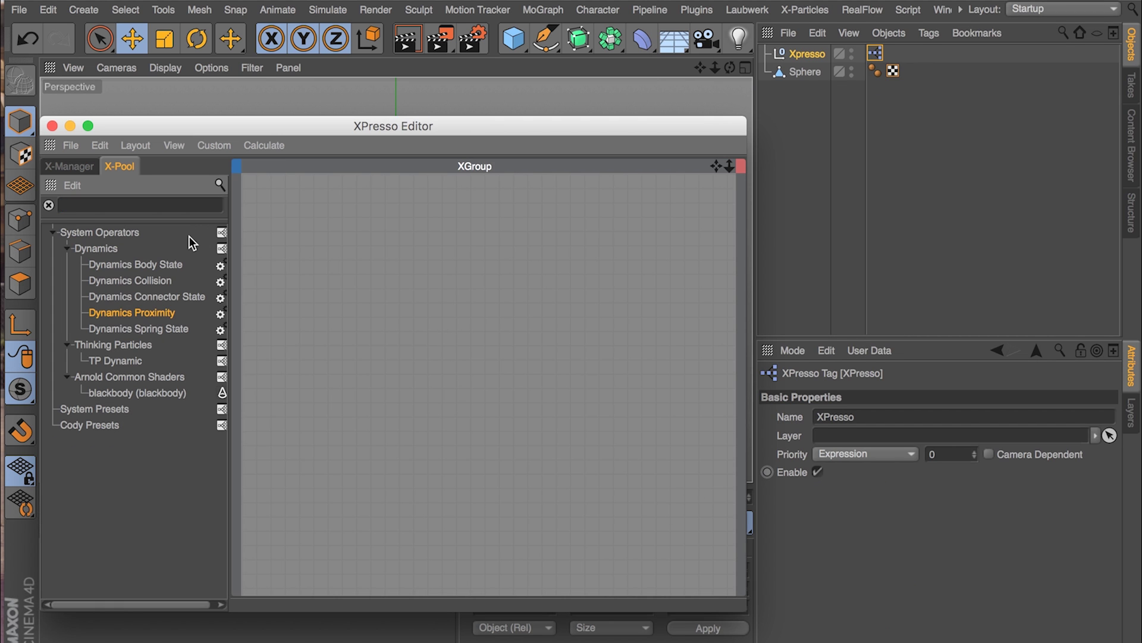
pyautogui.write('matter')
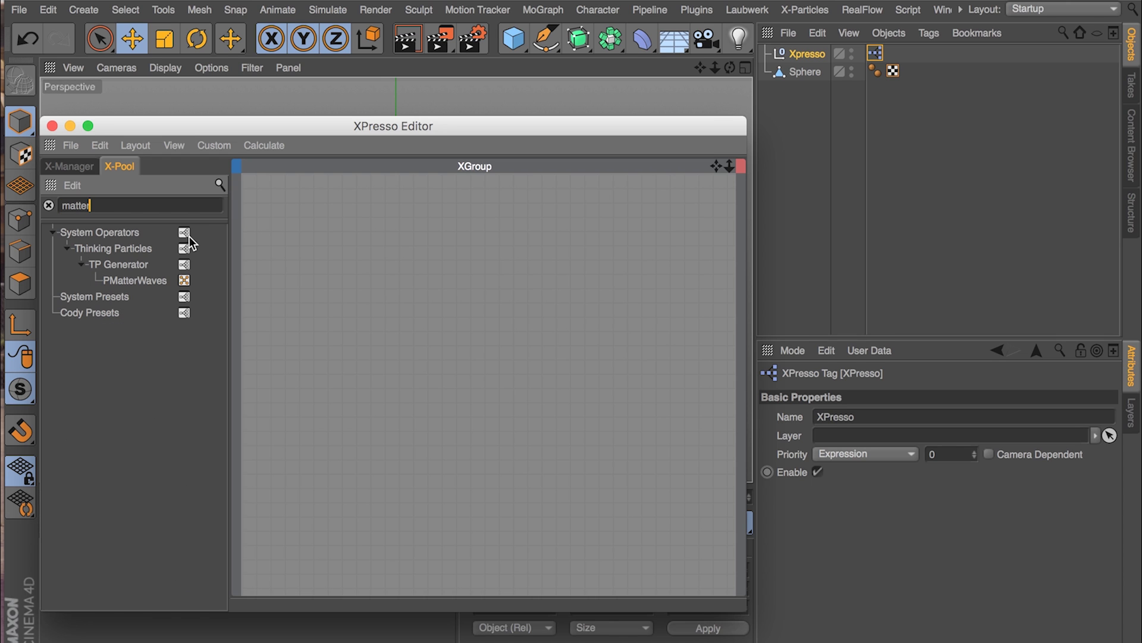
pyautogui.moveTo(152, 279); pyautogui.dragTo(349, 225)
pyautogui.click(329, 230)
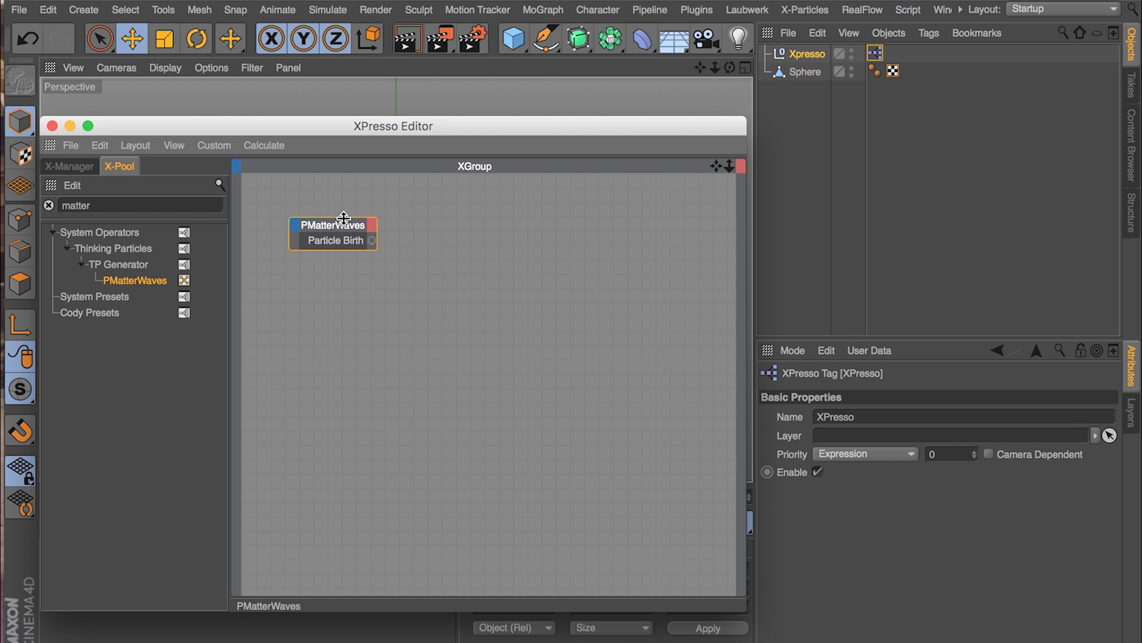
pyautogui.click(354, 226)
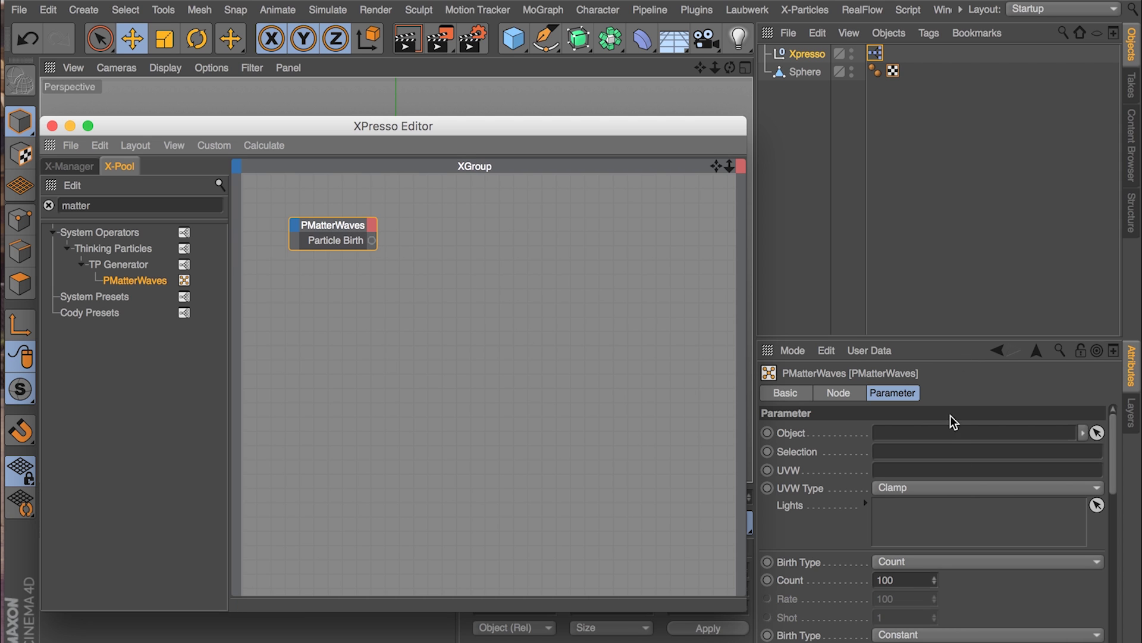
pyautogui.moveTo(805, 72); pyautogui.dragTo(914, 426)
# - Set the PMatterWaves birth type to a single Shot of 100 particles
pyautogui.scroll(-3, 1014, 519)
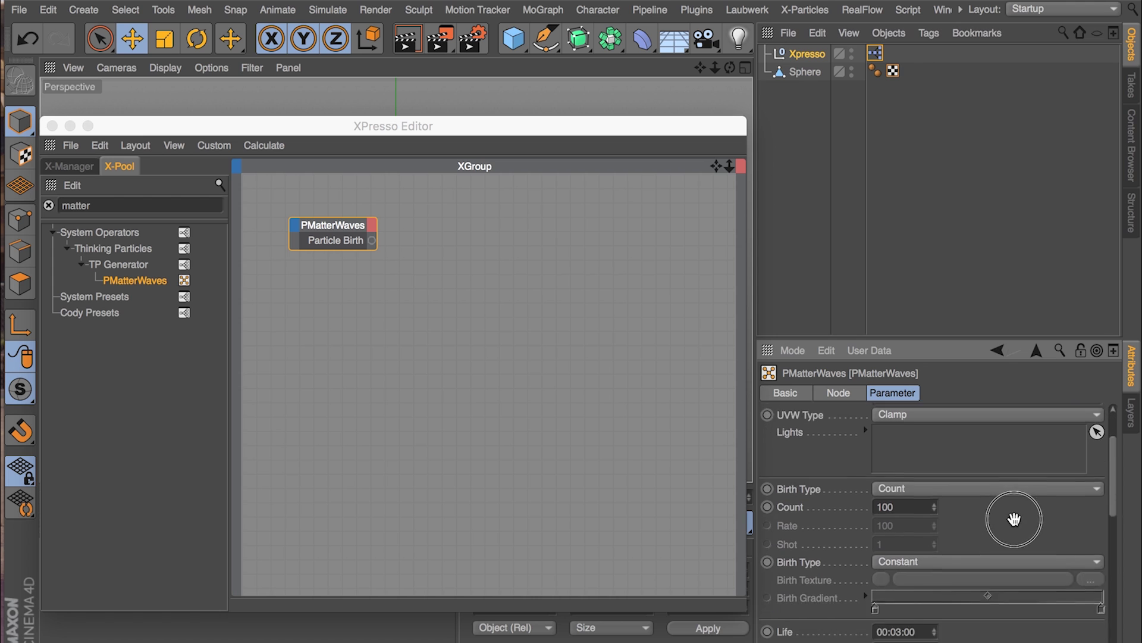
pyautogui.scroll(-2, 1014, 518)
pyautogui.click(948, 430)
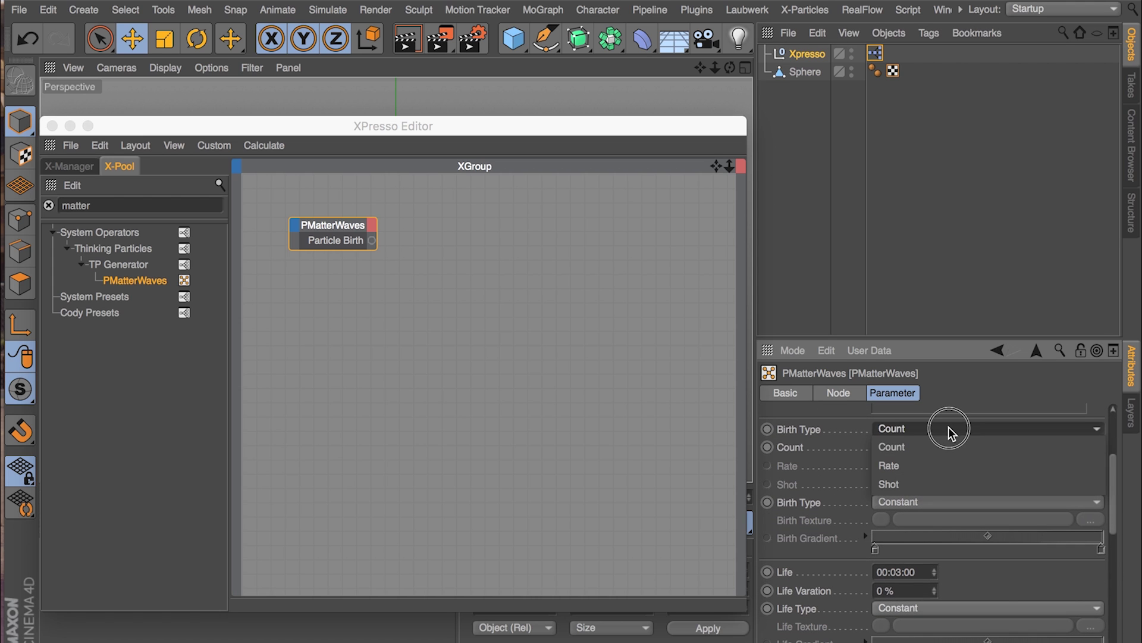
pyautogui.click(949, 479)
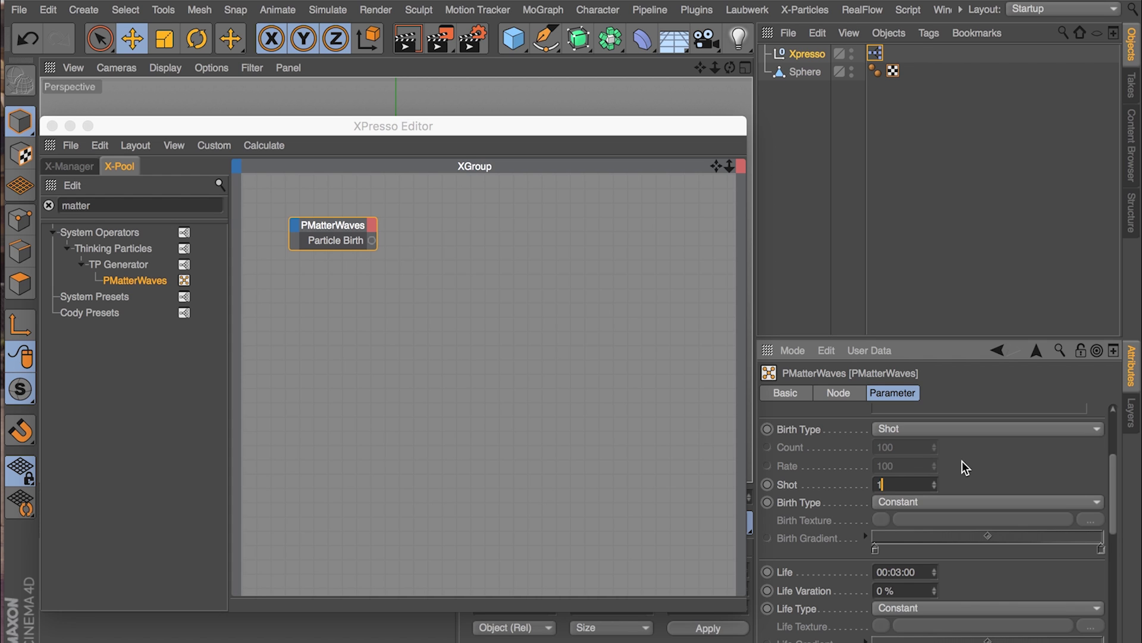
pyautogui.write('00')
pyautogui.moveTo(962, 460); pyautogui.dragTo(983, 402)
# - Set the particle Life to 00:30:00 and the Speed to 0
pyautogui.click(892, 504)
pyautogui.press('BackSpace')
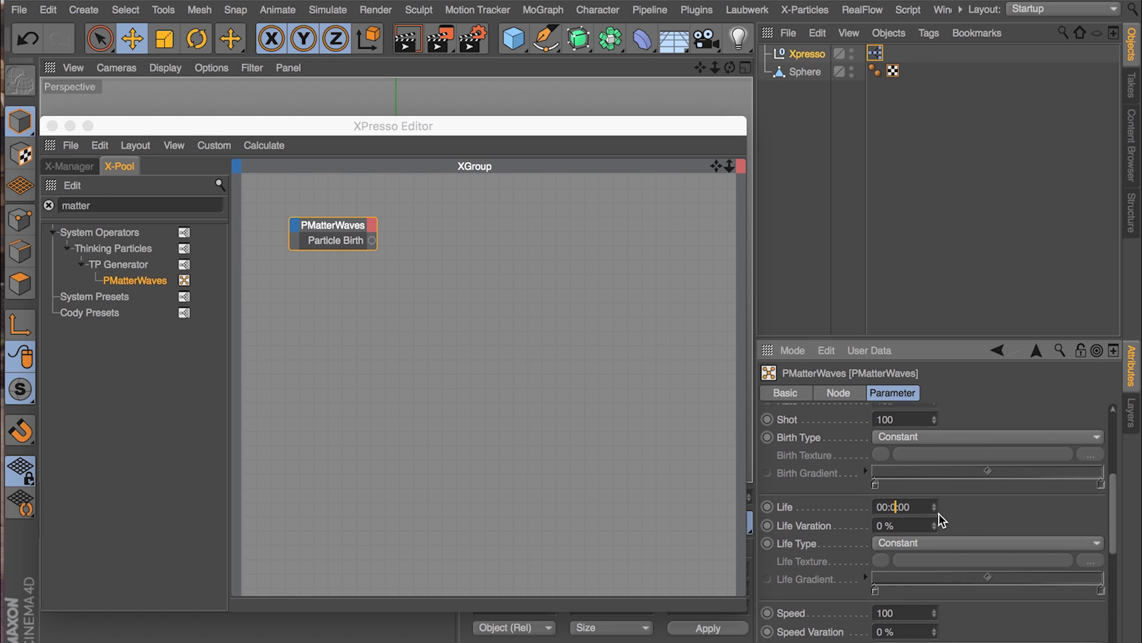
pyautogui.write('3')
pyautogui.press('Return')
pyautogui.moveTo(986, 521); pyautogui.dragTo(987, 408)
pyautogui.click(920, 509)
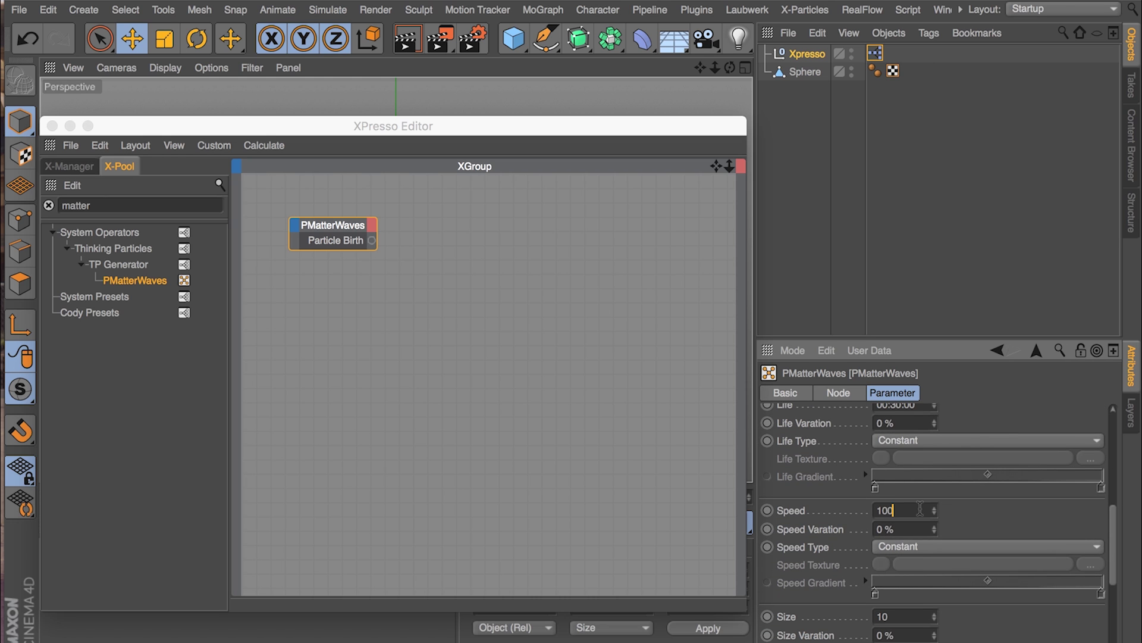
pyautogui.press('BackSpace')
pyautogui.press('BackSpace')
pyautogui.press('BackSpace')
pyautogui.write('0')
pyautogui.press('Return')
pyautogui.scroll(5, 1018, 511)
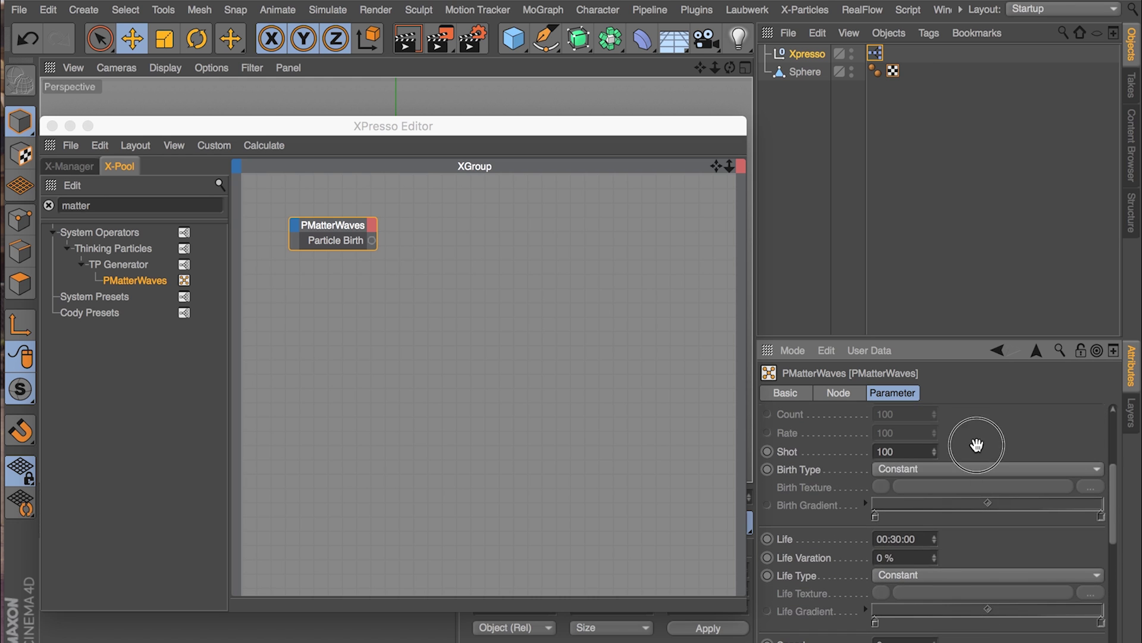
pyautogui.moveTo(976, 445); pyautogui.dragTo(988, 620)
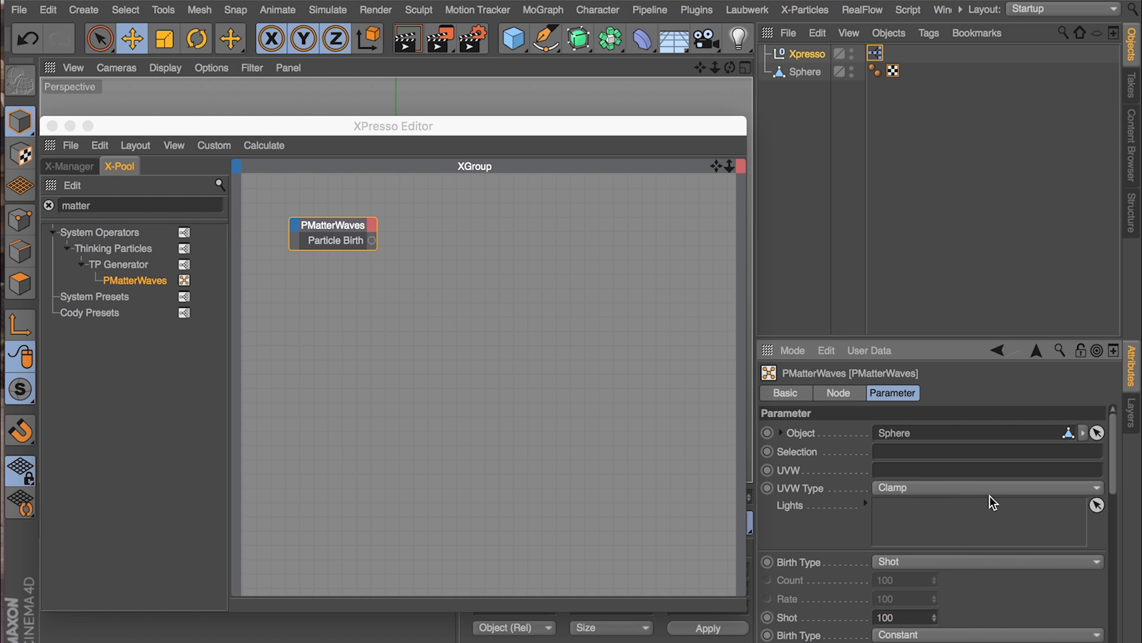
pyautogui.click(347, 274)
# - Move the node editor aside and play the animation to test the emission
pyautogui.click(332, 225)
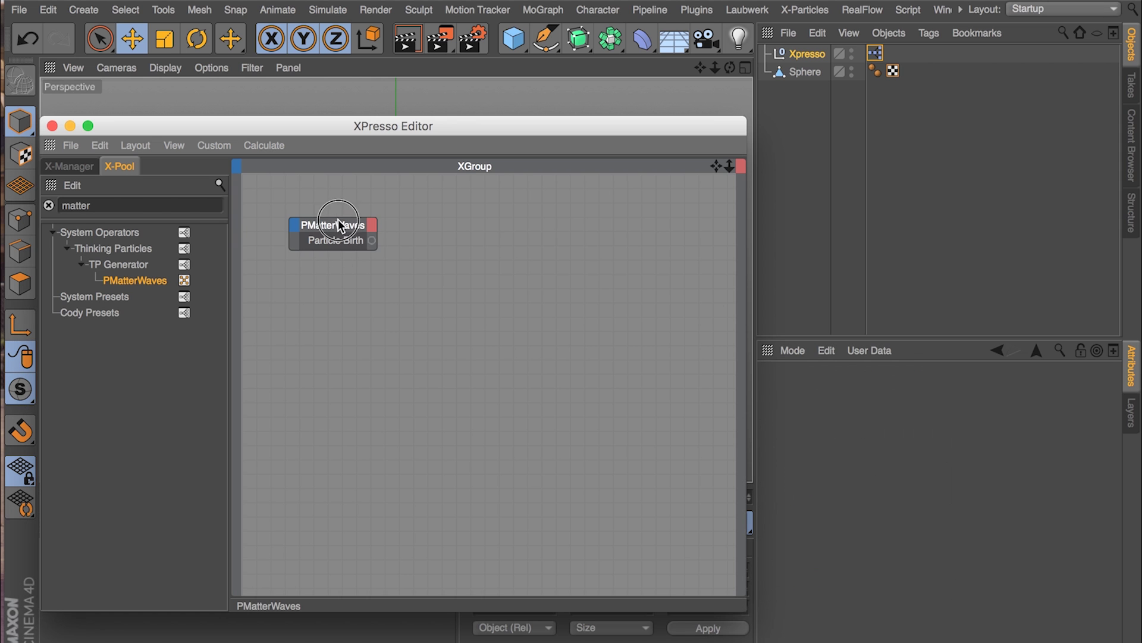
pyautogui.moveTo(352, 126); pyautogui.dragTo(419, 606)
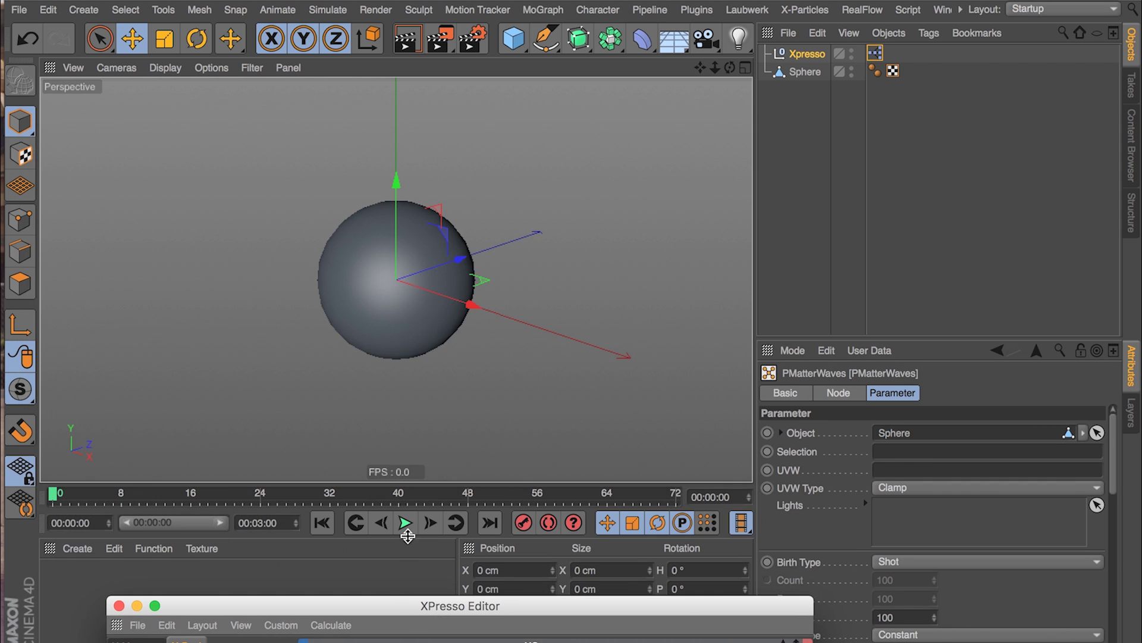
pyautogui.click(406, 523)
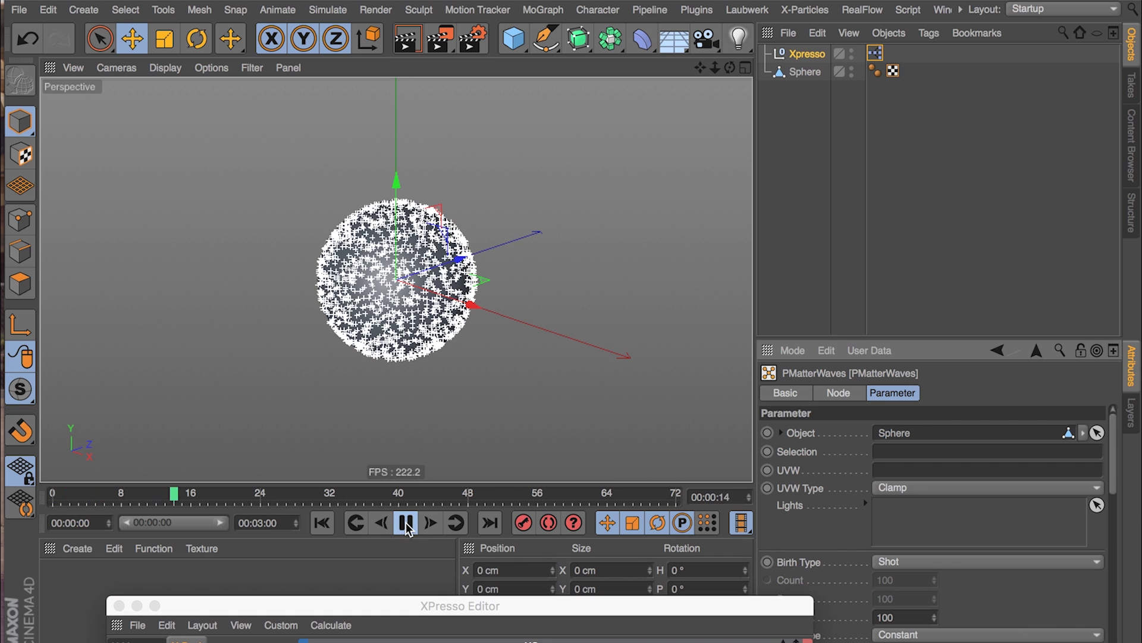
pyautogui.click(406, 524)
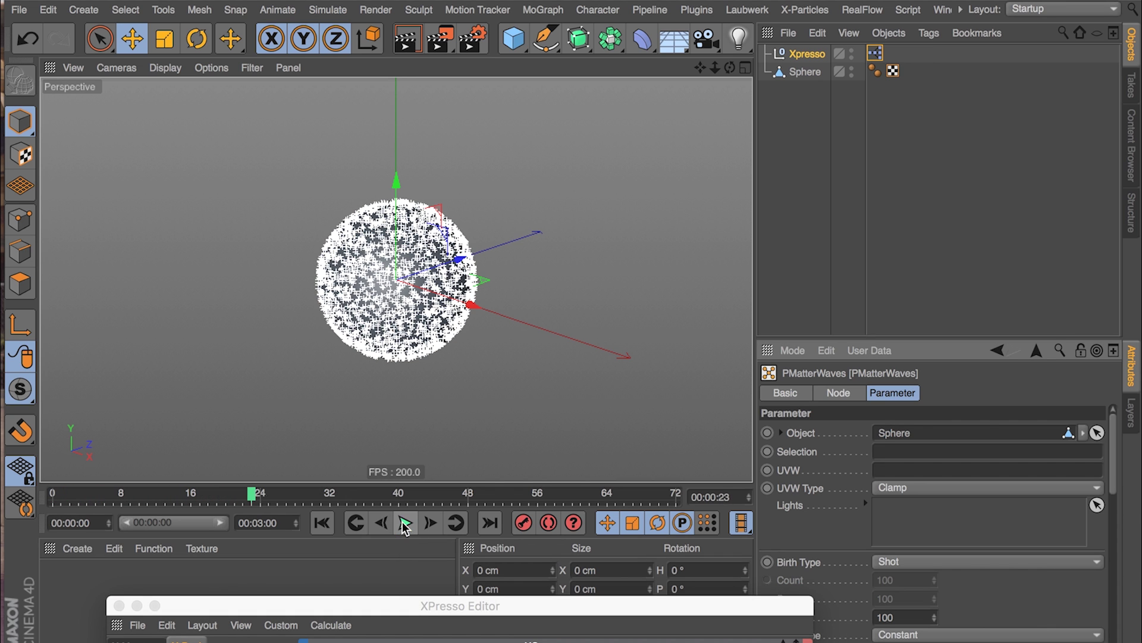
pyautogui.click(322, 523)
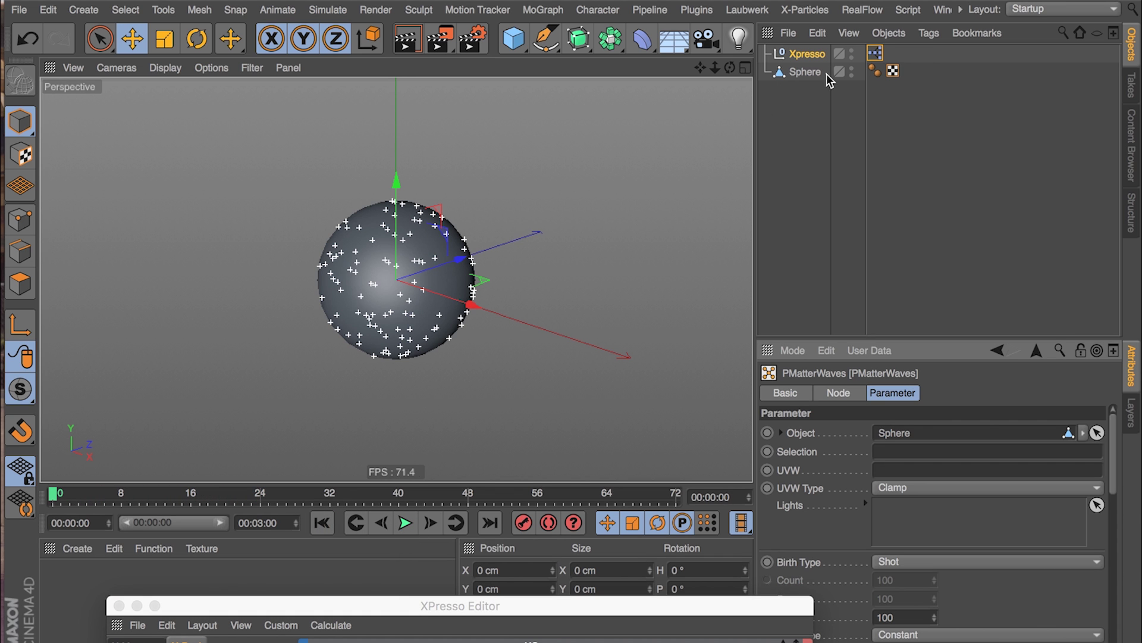
# - Hide the sphere mesh in the viewport and replay to view the particles on its surface
pyautogui.click(853, 70)
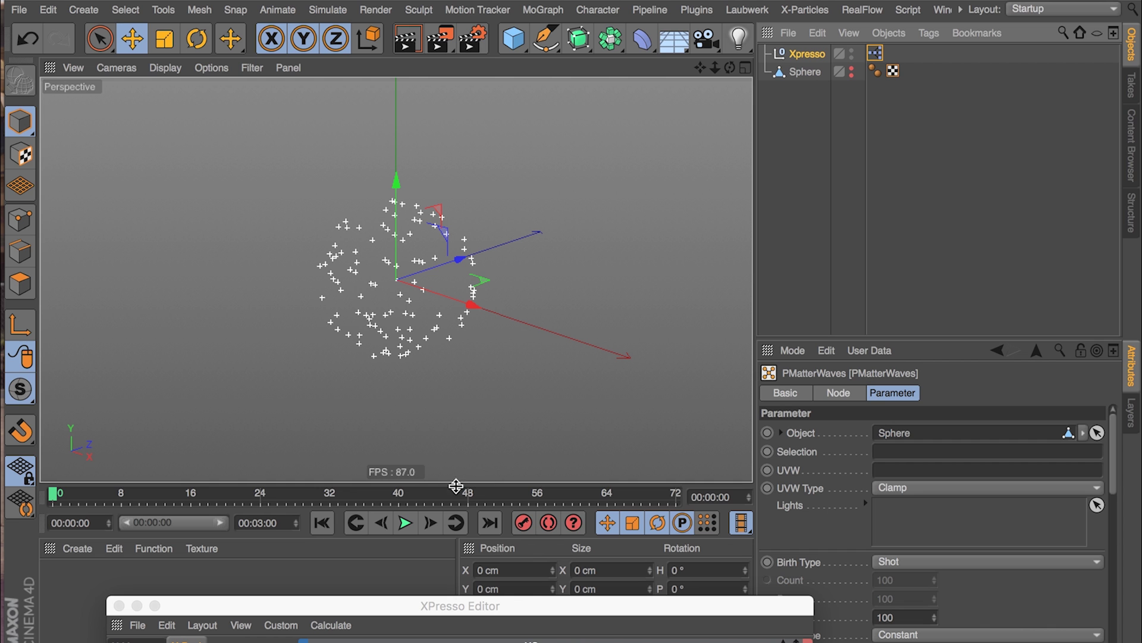
pyautogui.click(405, 522)
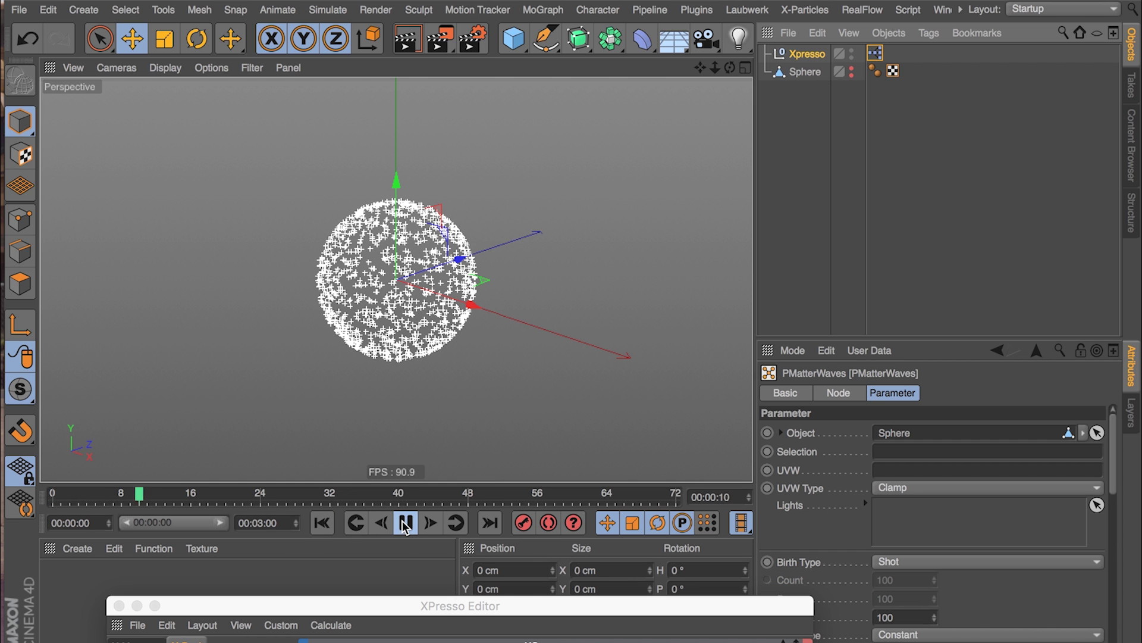
pyautogui.click(322, 522)
pyautogui.moveTo(406, 610); pyautogui.dragTo(386, 141)
pyautogui.moveTo(387, 231); pyautogui.dragTo(448, 237)
pyautogui.moveTo(449, 140); pyautogui.dragTo(450, 445)
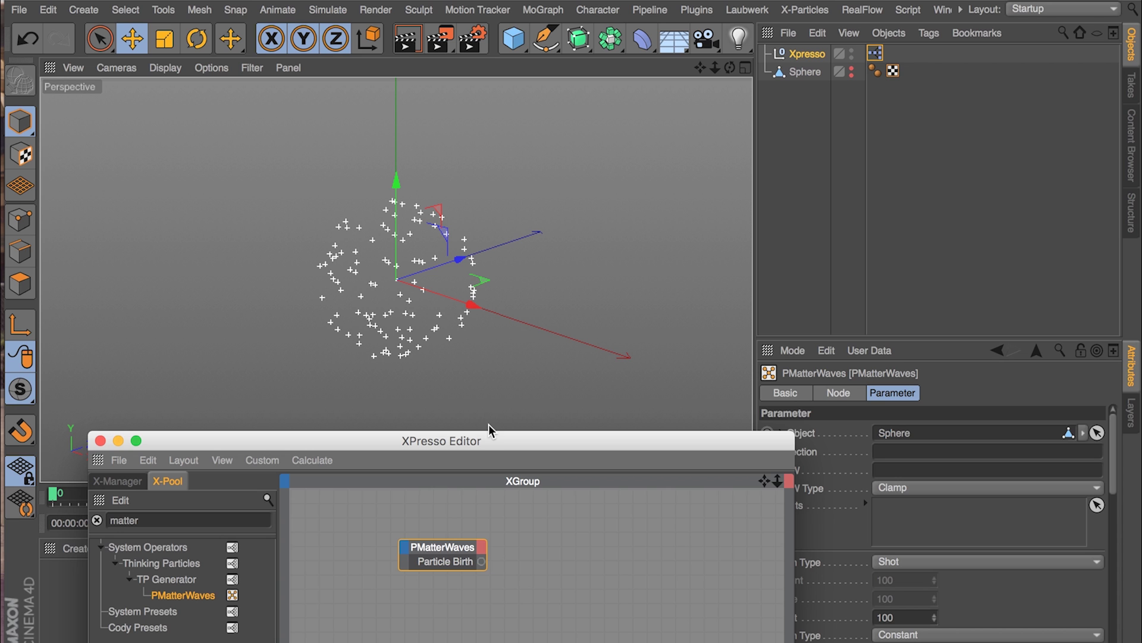
# - Raise the node editor and add a Time node to the graph
pyautogui.moveTo(470, 443); pyautogui.dragTo(506, 400)
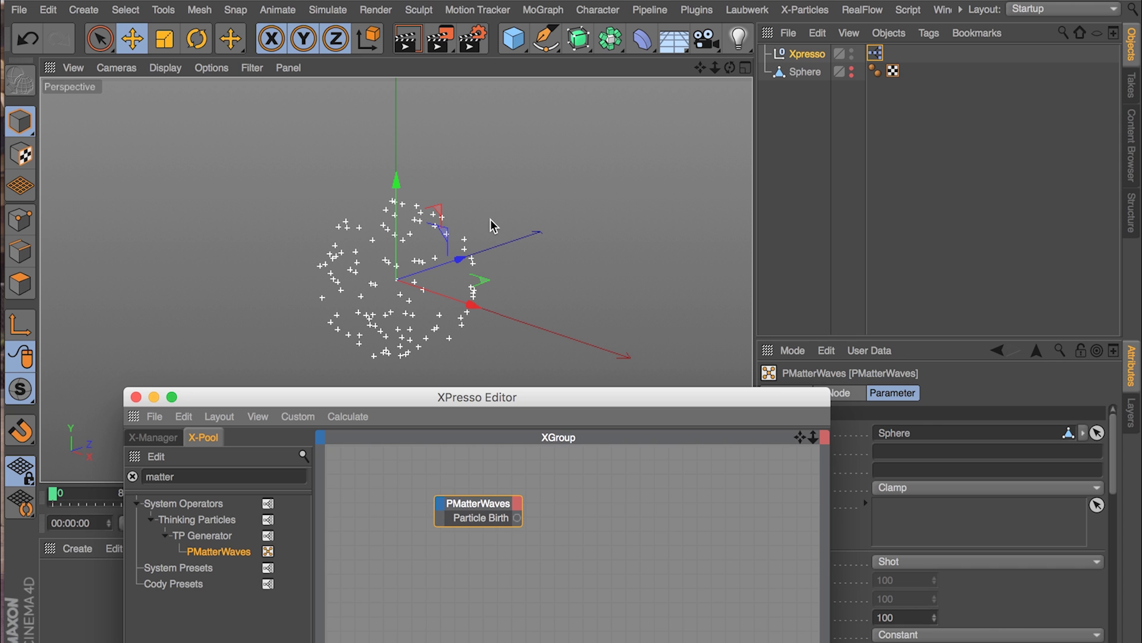
pyautogui.moveTo(415, 396); pyautogui.dragTo(438, 153)
pyautogui.doubleClick(299, 231)
pyautogui.write('time')
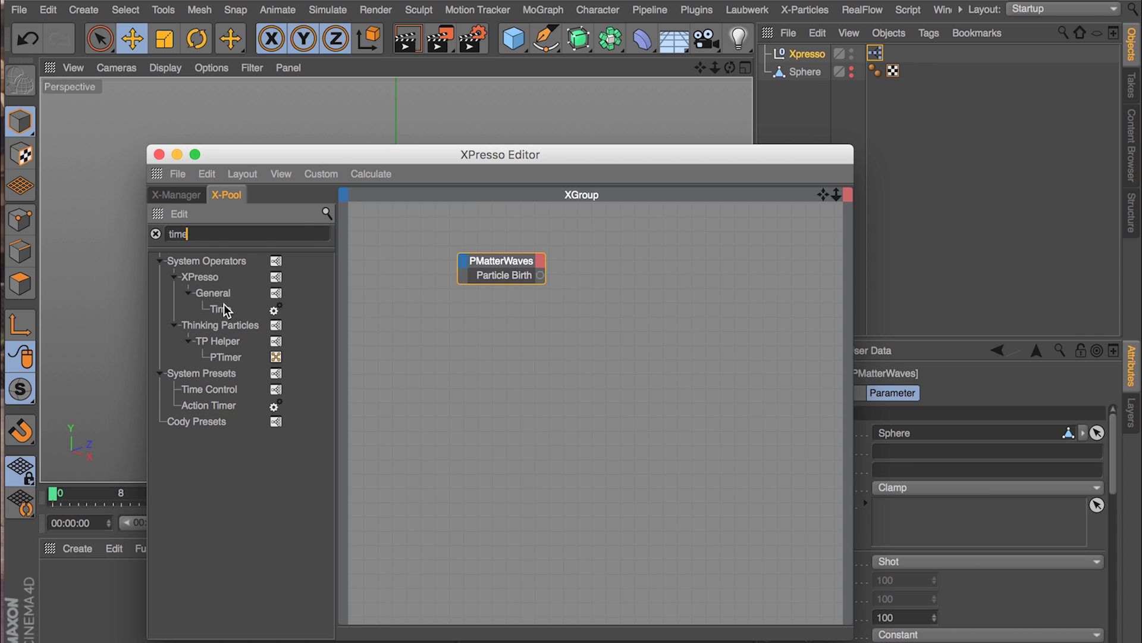
pyautogui.moveTo(226, 308); pyautogui.dragTo(470, 223)
# - Add a Compare node and wire the Time node's Frame output into its Input 1
pyautogui.doubleClick(248, 238)
pyautogui.write('com')
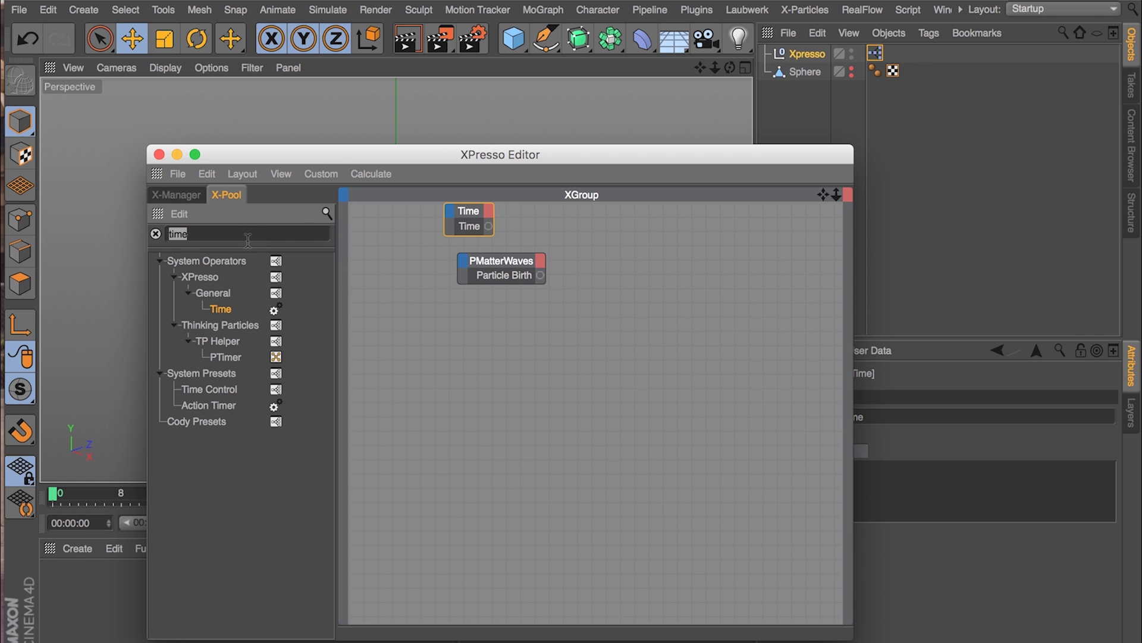
pyautogui.write('pa')
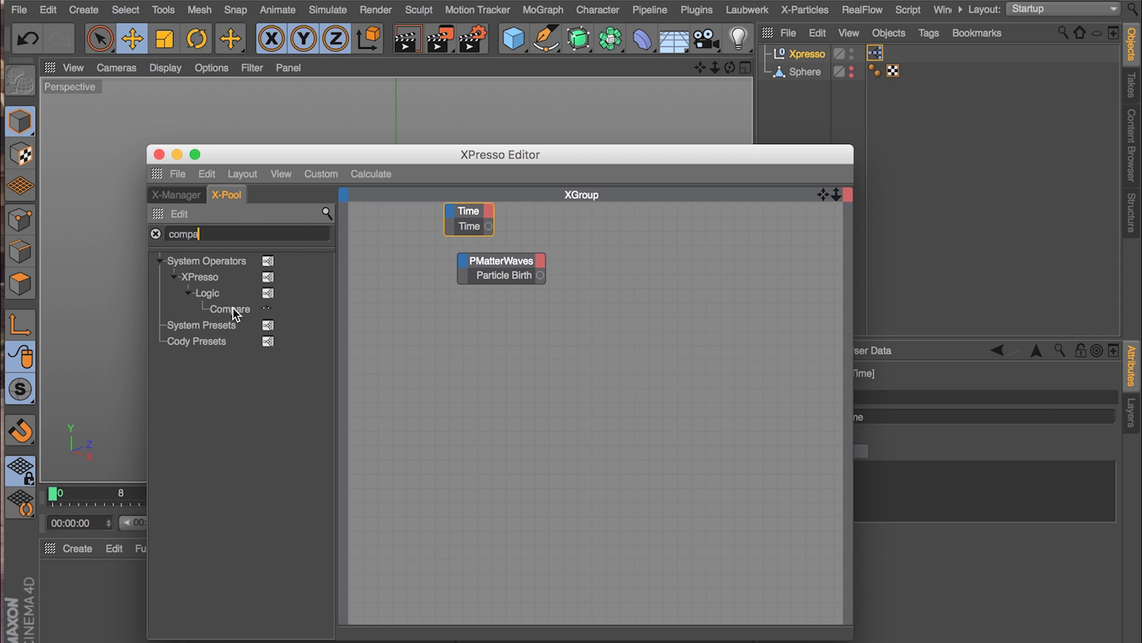
pyautogui.moveTo(230, 309); pyautogui.dragTo(571, 226)
pyautogui.moveTo(571, 226); pyautogui.dragTo(495, 295, button='middle')
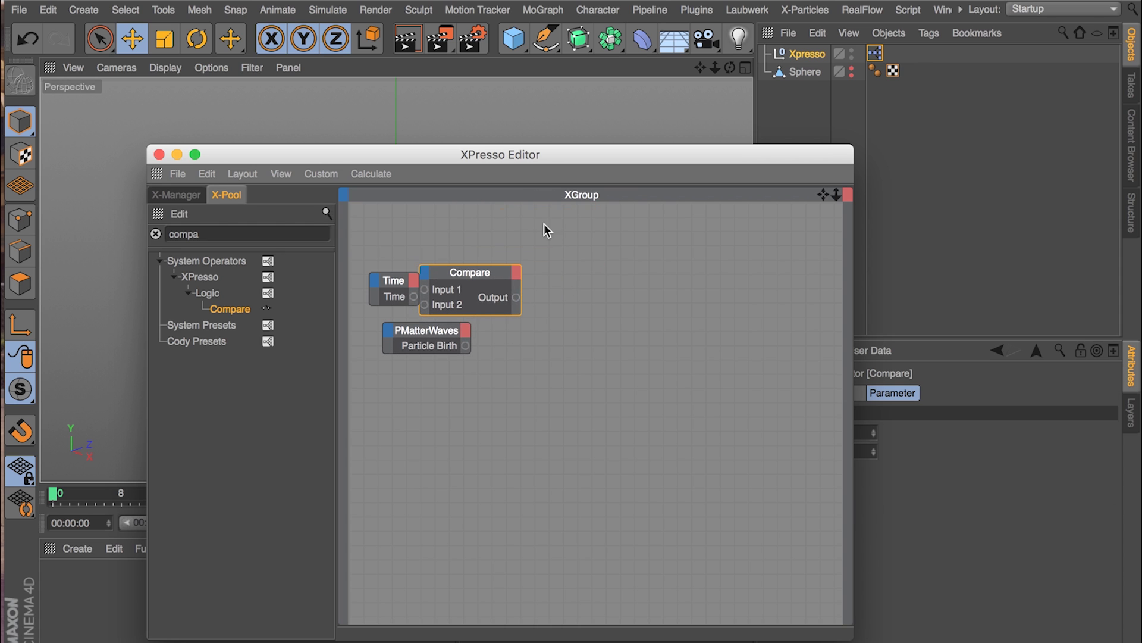
pyautogui.moveTo(470, 286); pyautogui.dragTo(512, 268)
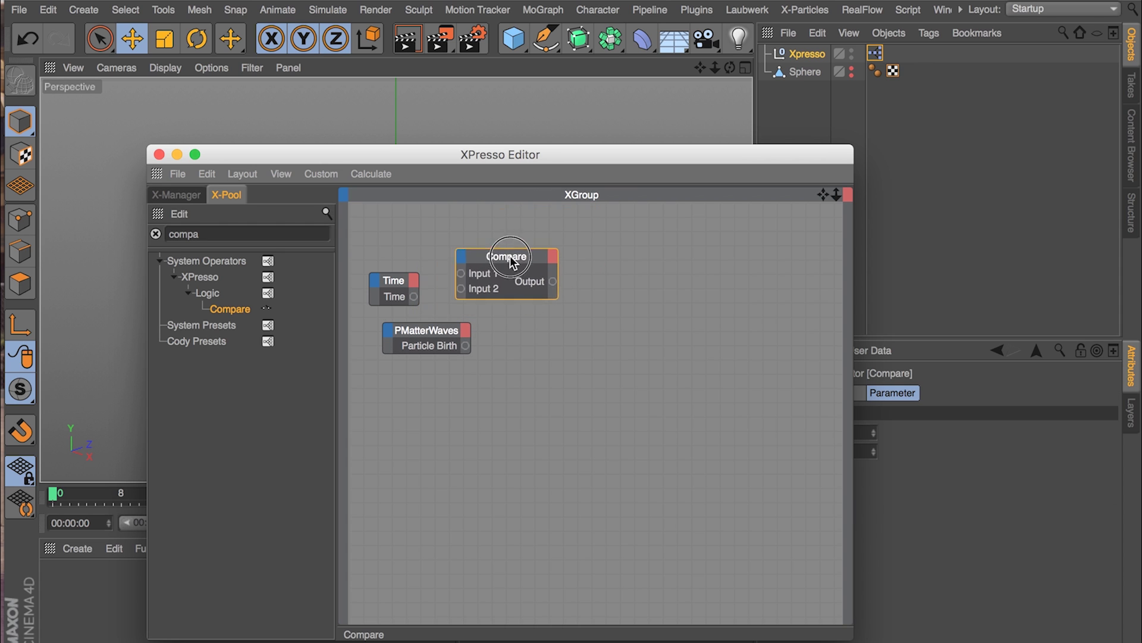
pyautogui.click(418, 290)
pyautogui.click(444, 328)
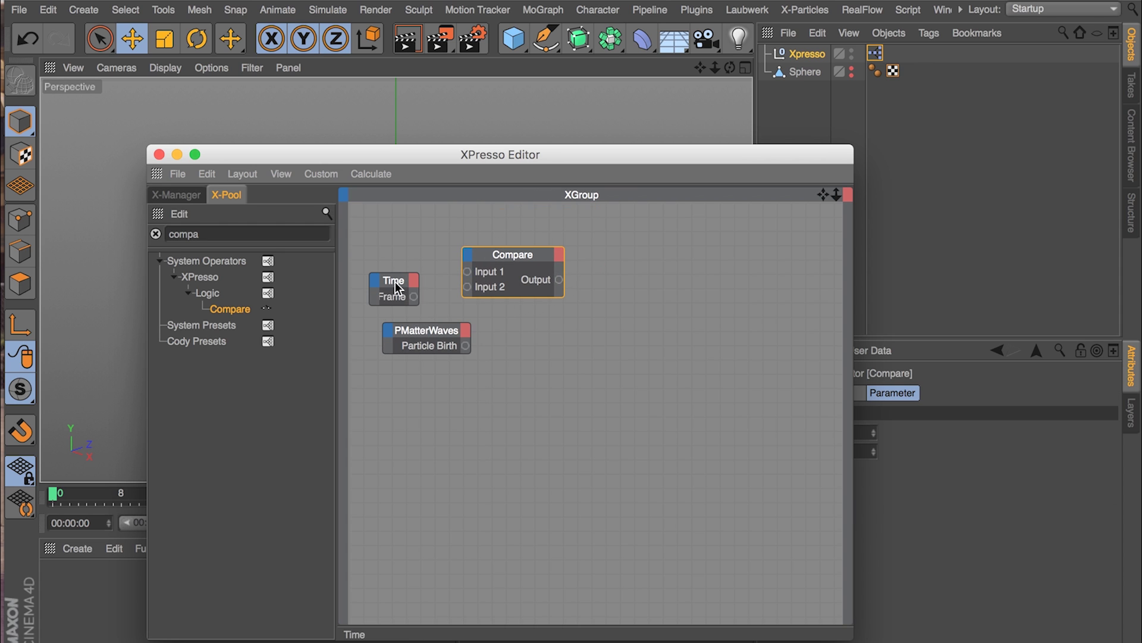
pyautogui.moveTo(399, 292); pyautogui.dragTo(394, 280)
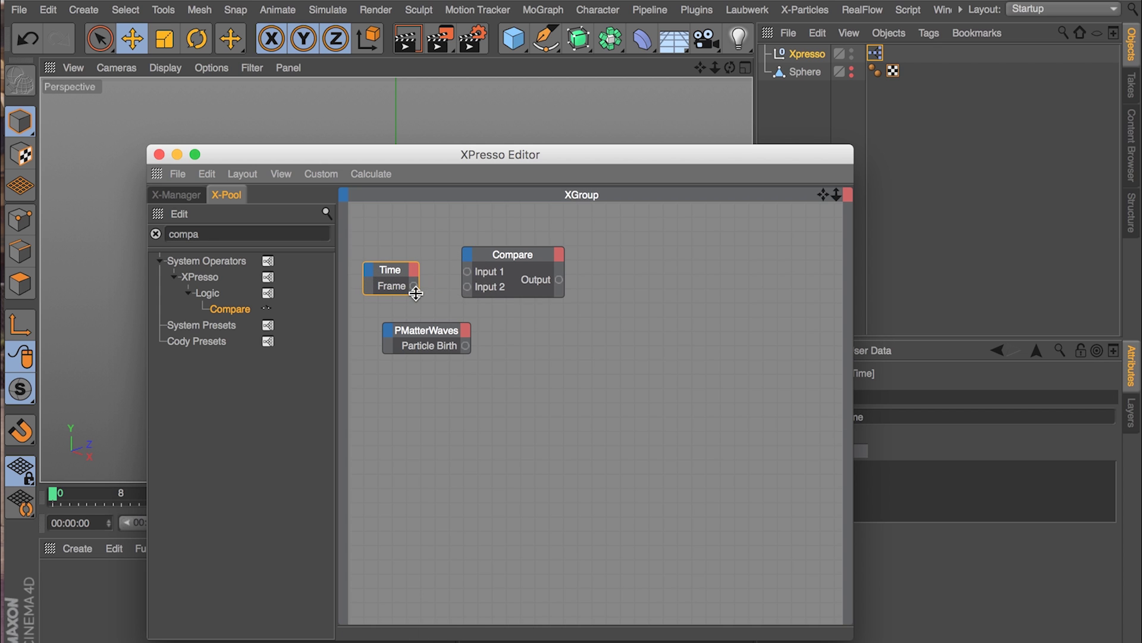
pyautogui.moveTo(415, 291); pyautogui.dragTo(469, 271)
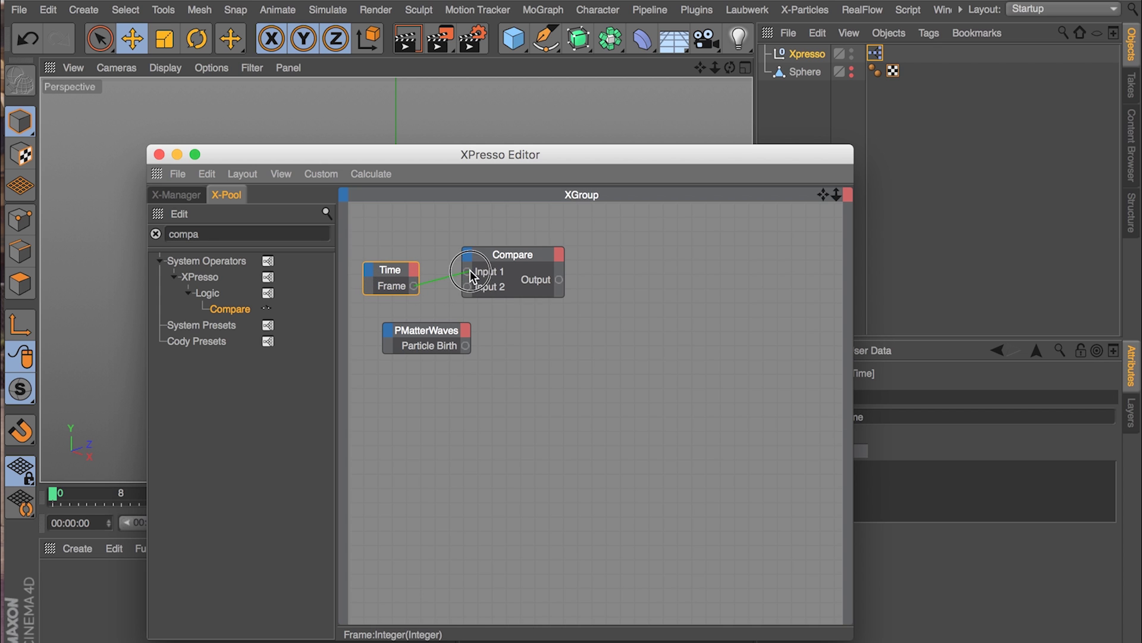
pyautogui.click(537, 254)
# - Set the Compare function to less than or equal (<=)
pyautogui.moveTo(625, 152); pyautogui.dragTo(538, 107)
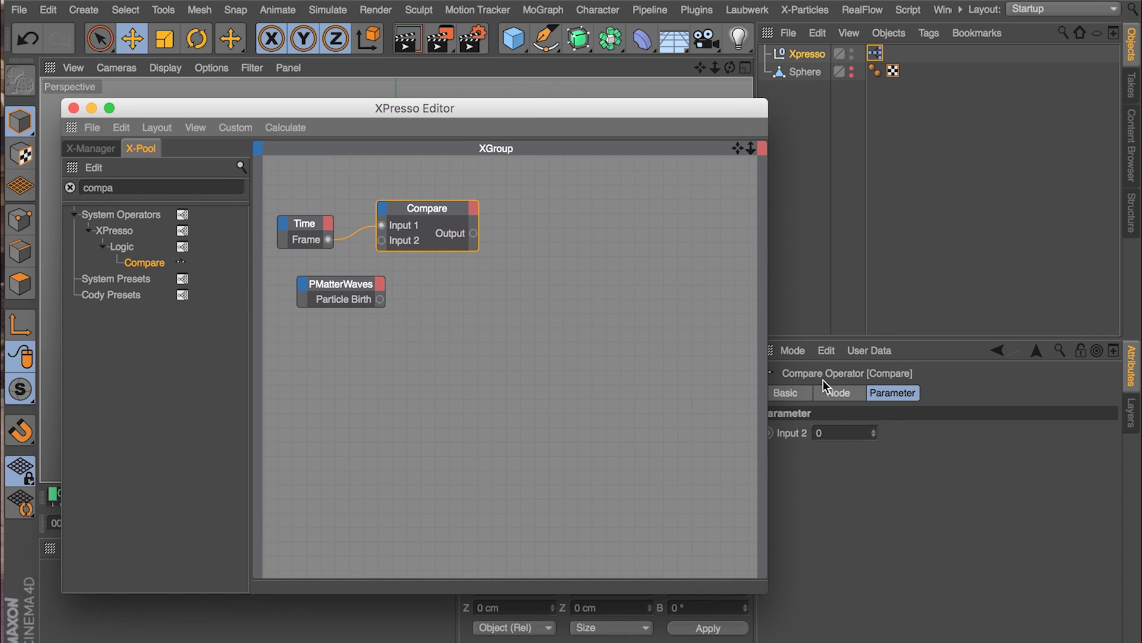
pyautogui.click(838, 393)
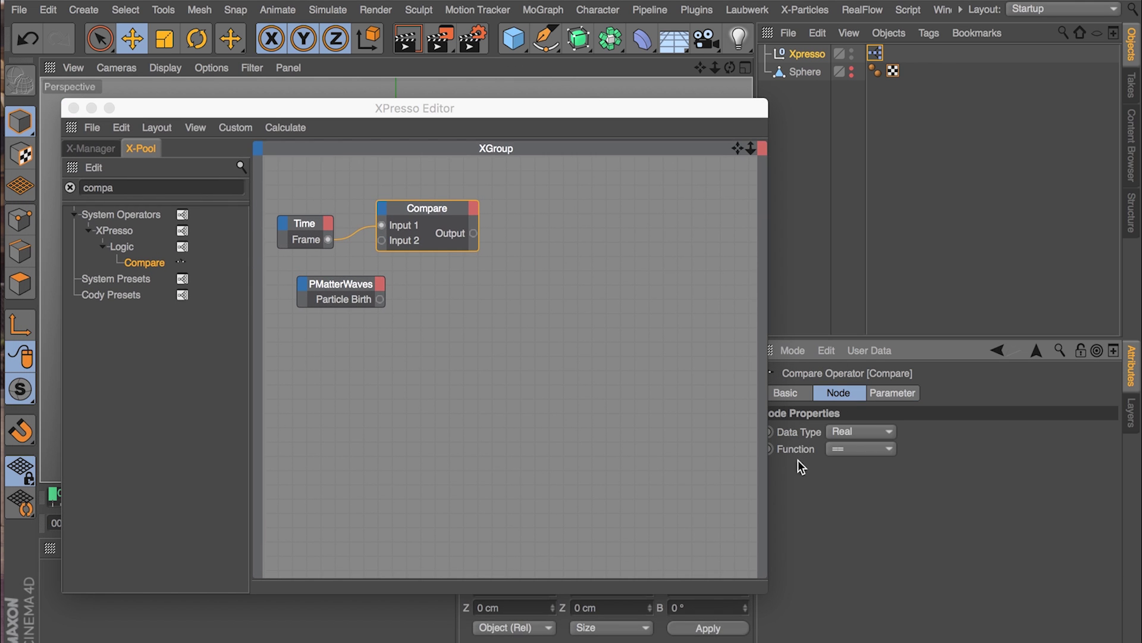
pyautogui.click(857, 450)
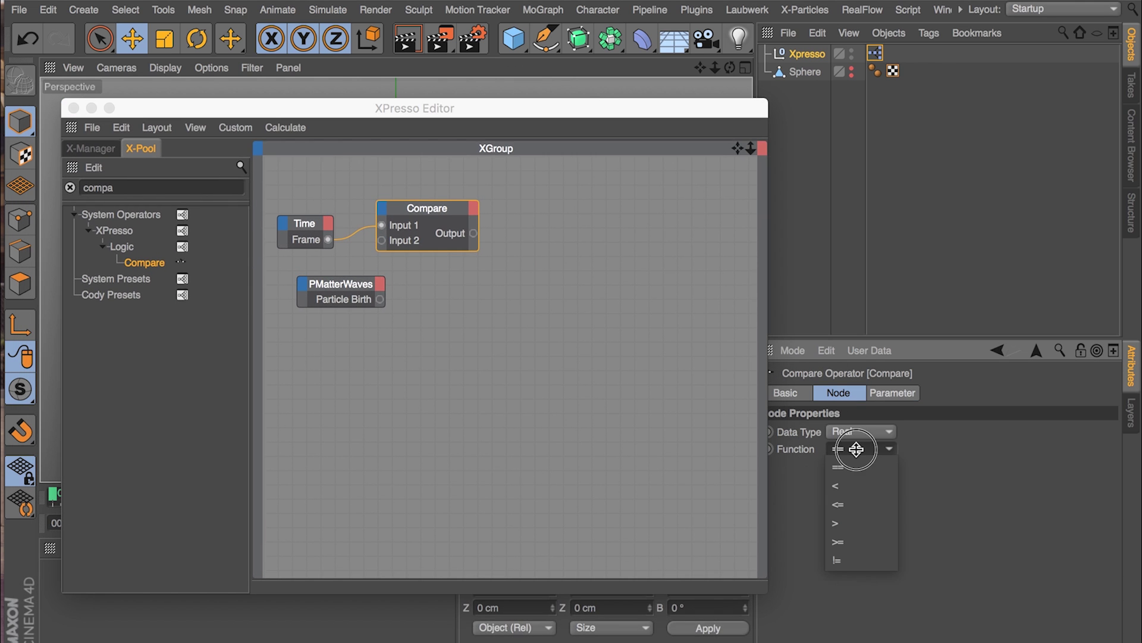
pyautogui.click(862, 504)
pyautogui.click(890, 393)
pyautogui.click(595, 351)
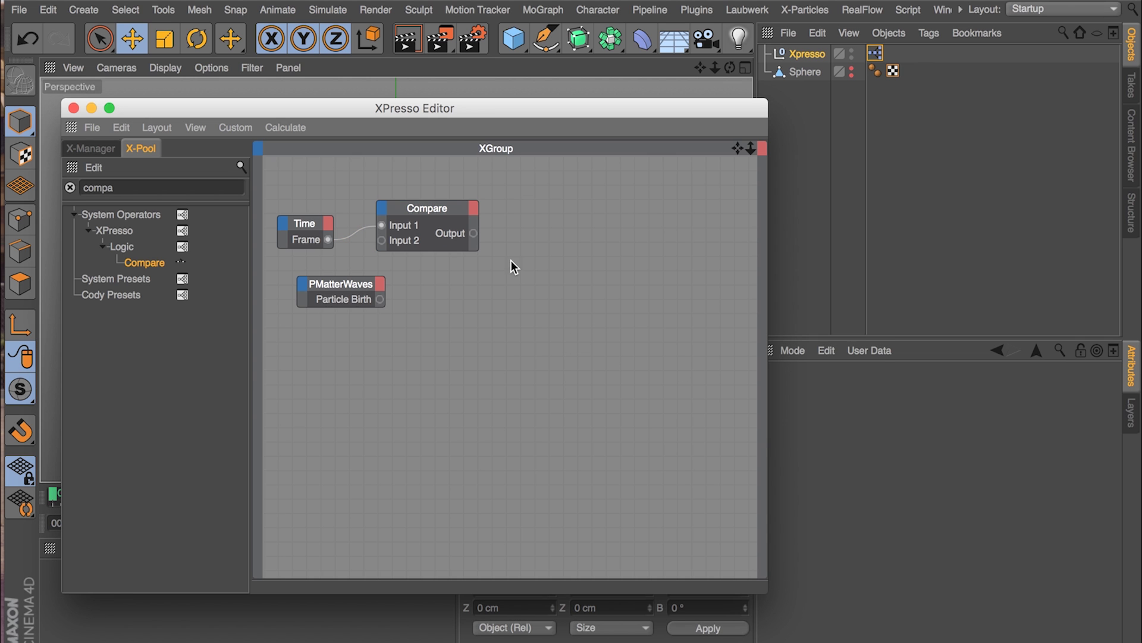
# - Wire the Compare Output into the PMatterWaves On input
pyautogui.moveTo(354, 284); pyautogui.dragTo(557, 226)
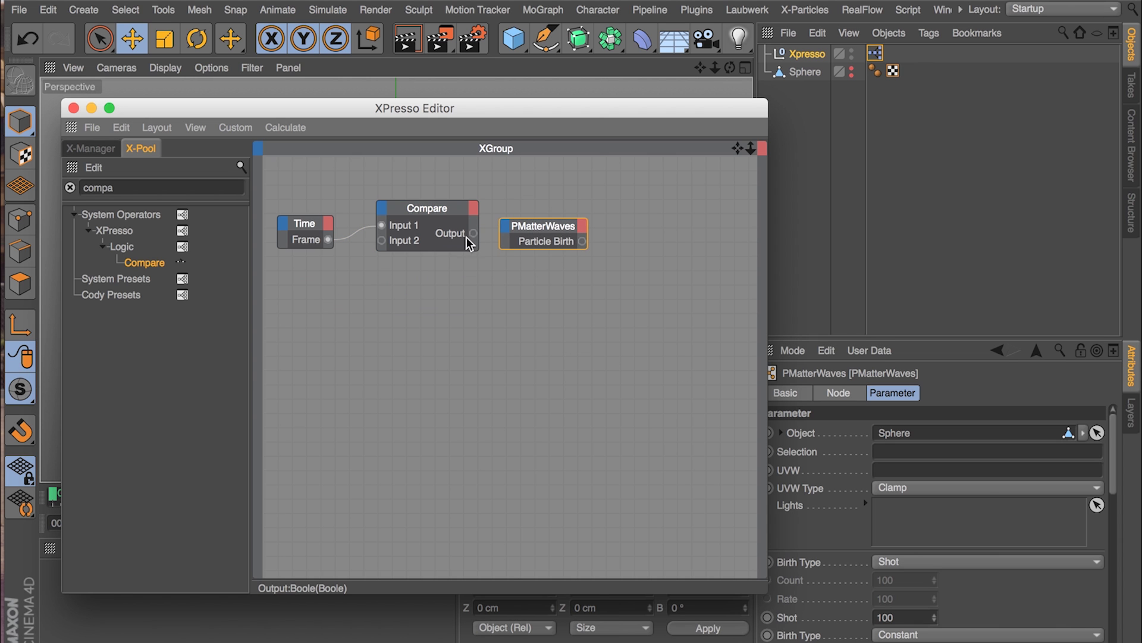
pyautogui.moveTo(474, 233); pyautogui.dragTo(505, 227)
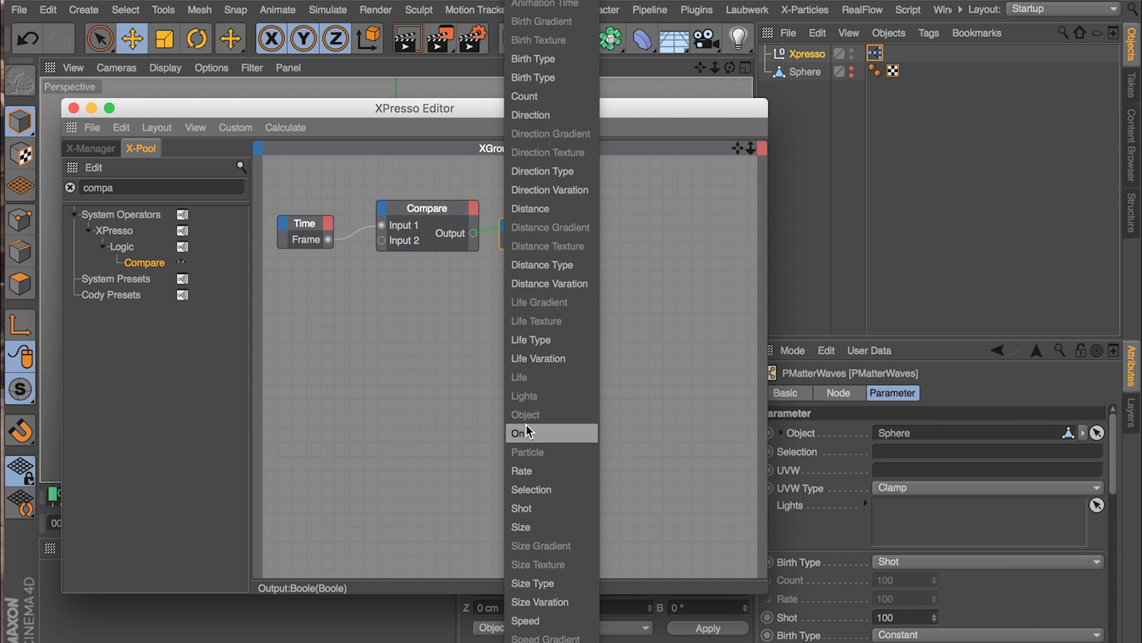
pyautogui.click(524, 433)
pyautogui.click(550, 231)
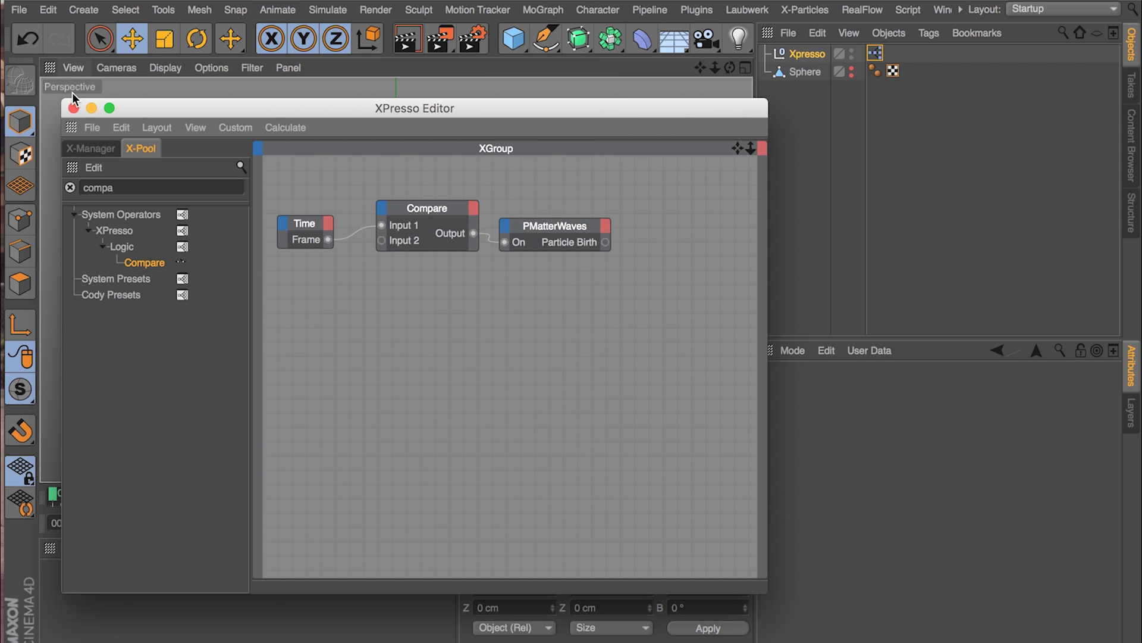
pyautogui.click(73, 108)
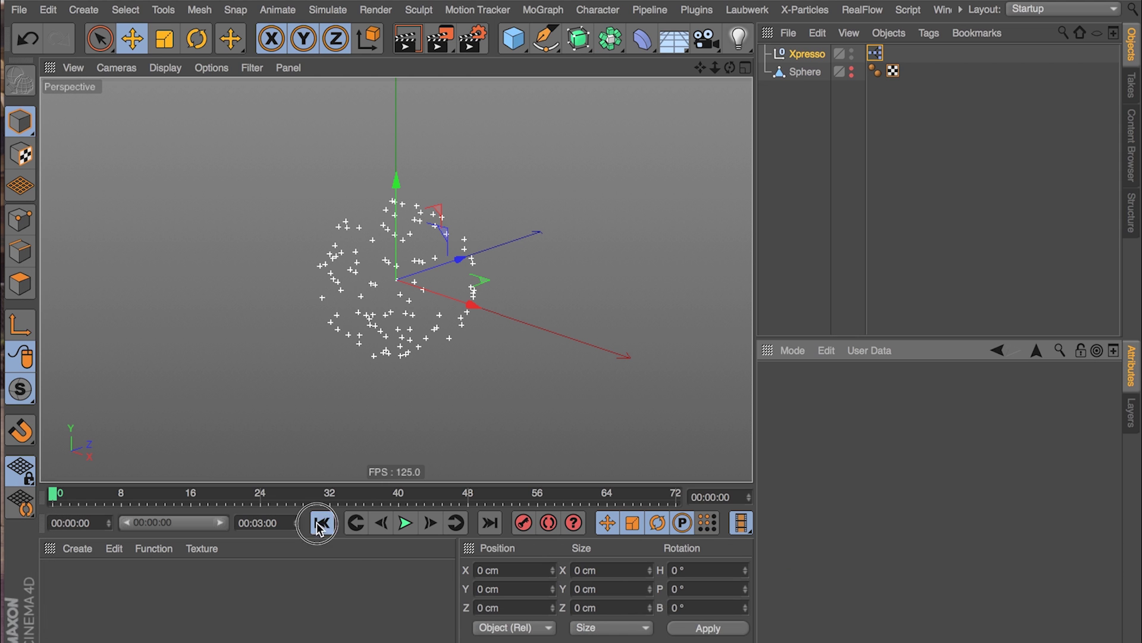
# - Play and rewind to test the frame-limited emission, then reopen the Xpresso graph
pyautogui.click(406, 523)
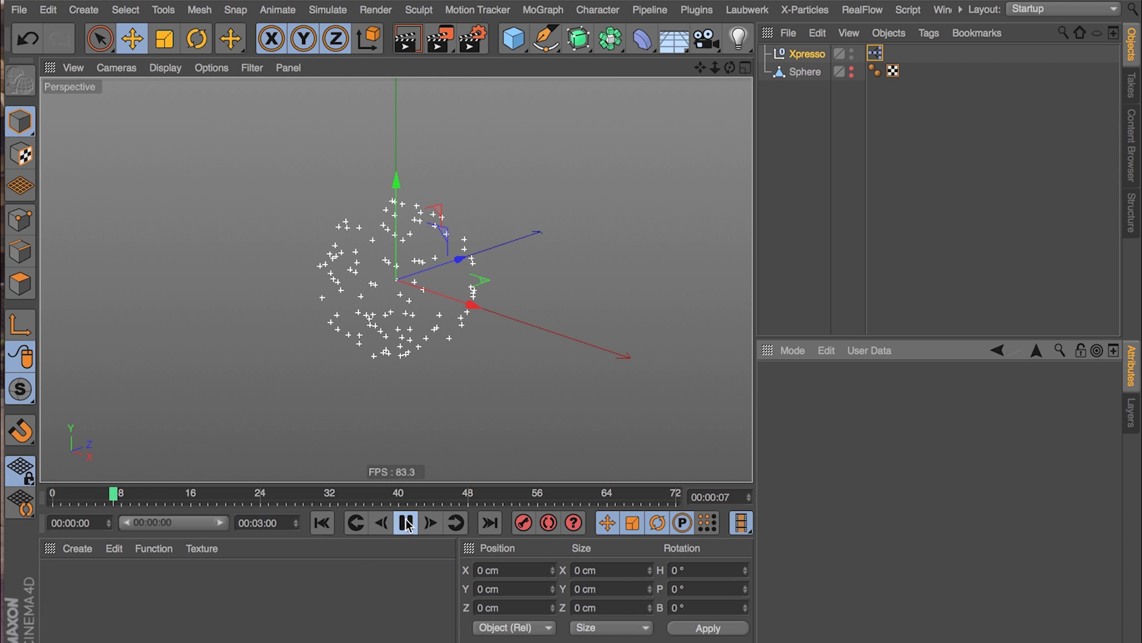
pyautogui.click(329, 518)
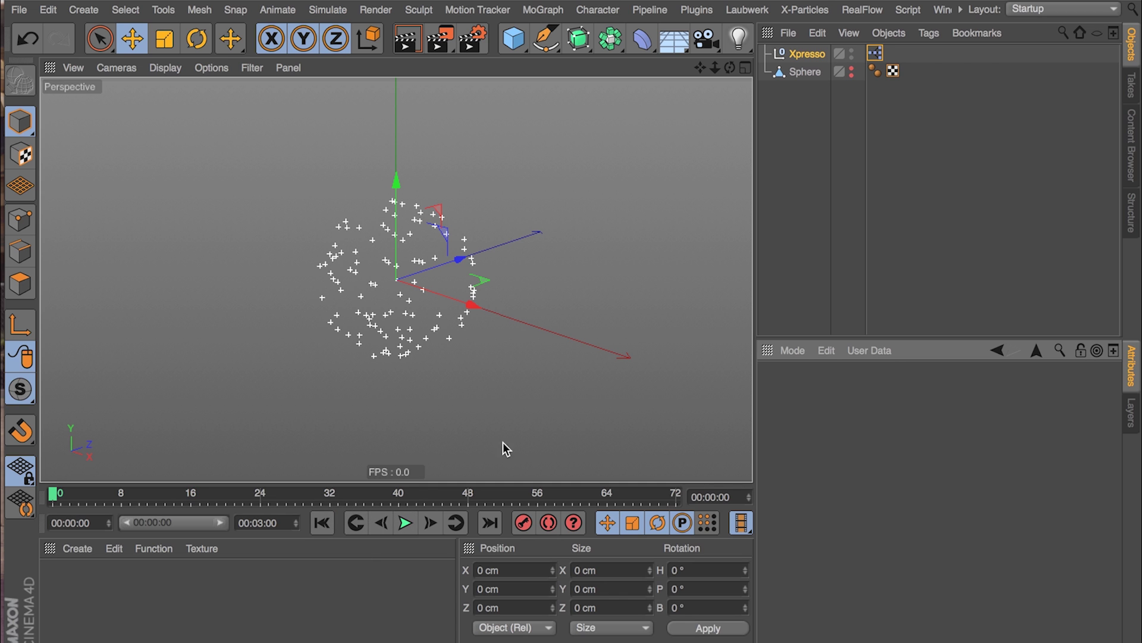
pyautogui.click(405, 522)
pyautogui.click(326, 527)
pyautogui.doubleClick(875, 53)
pyautogui.click(401, 295)
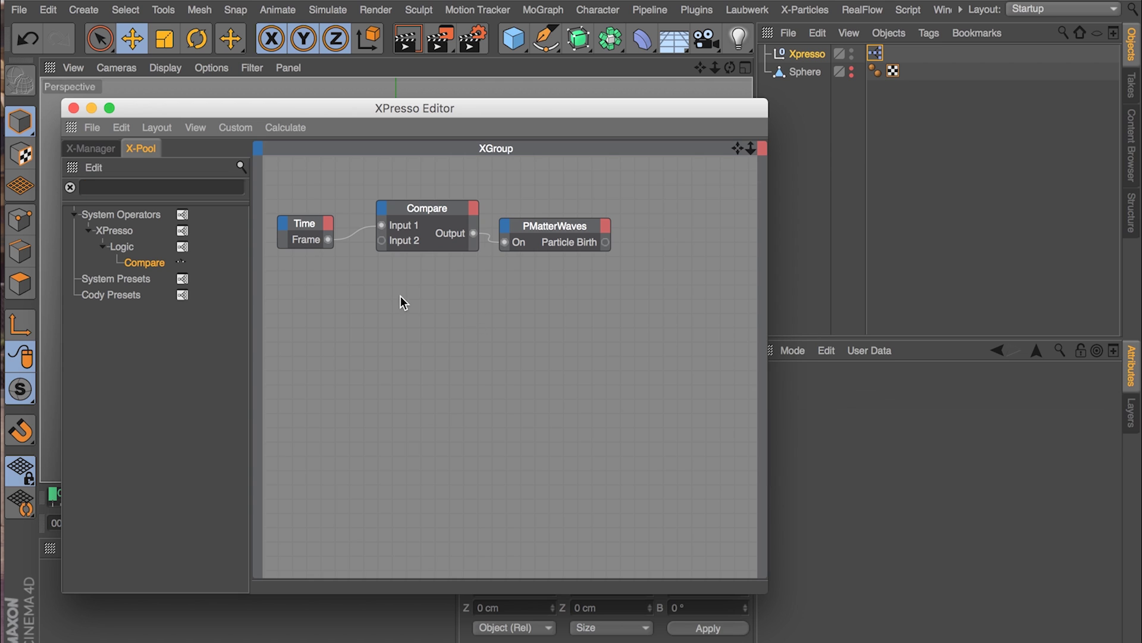
pyautogui.moveTo(348, 333)
pyautogui.mouseDown(button='middle')
pyautogui.moveTo(404, 369)
pyautogui.moveTo(392, 295)
pyautogui.moveTo(369, 326)
pyautogui.mouseUp(button='middle')
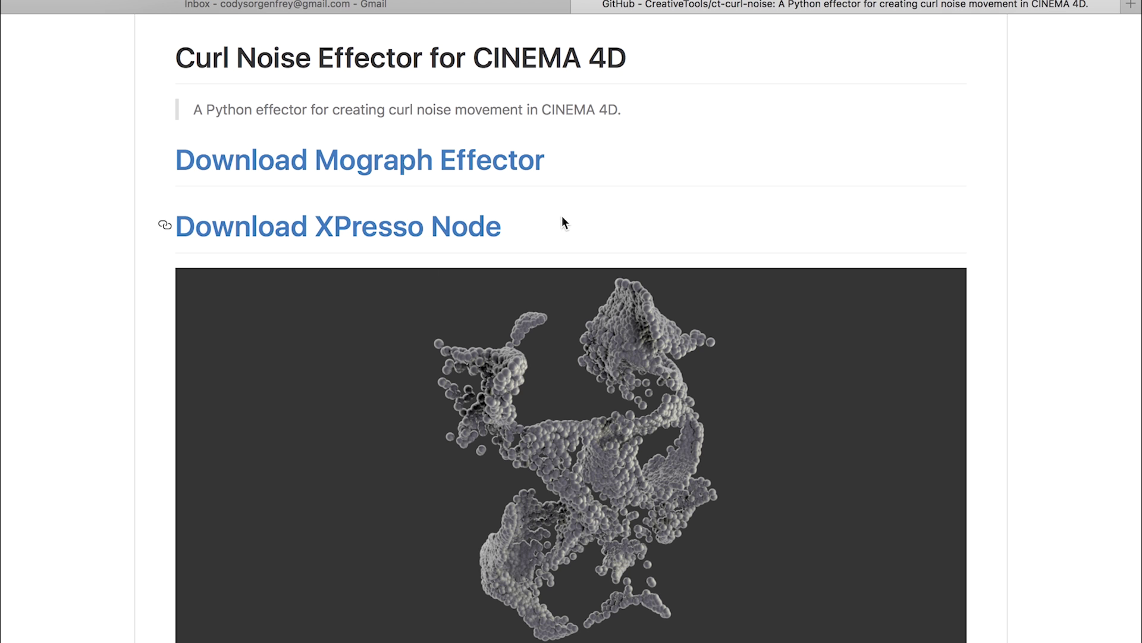
# - Scroll through the Curl Noise Effector README and return to Cinema 4D's XPresso Editor
pyautogui.scroll(4, 658, 179)
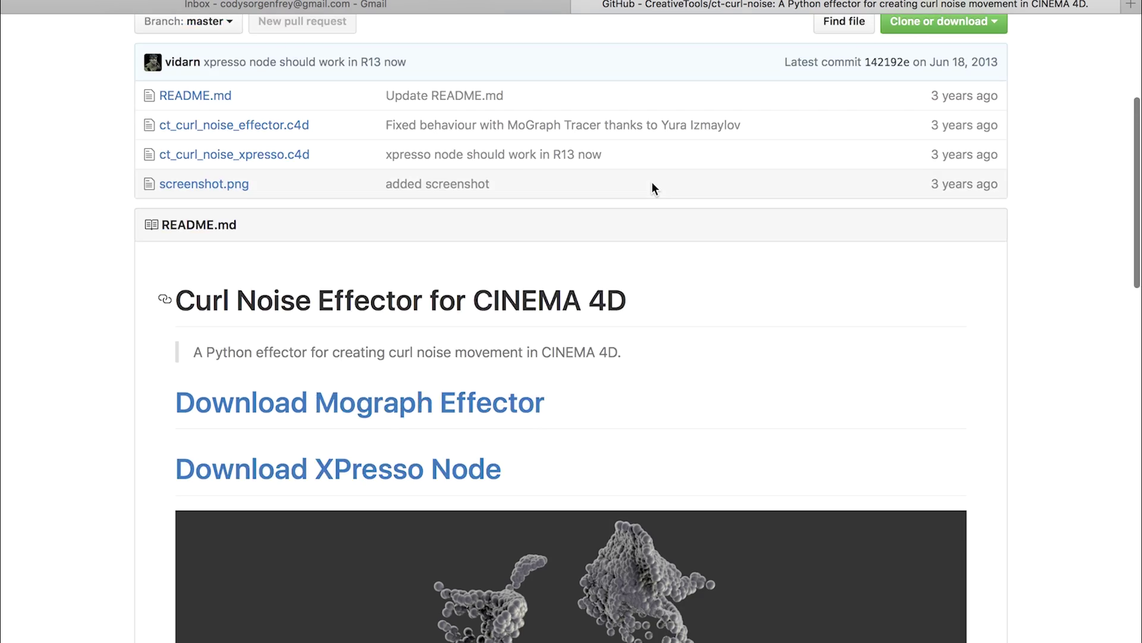
pyautogui.scroll(5, 652, 181)
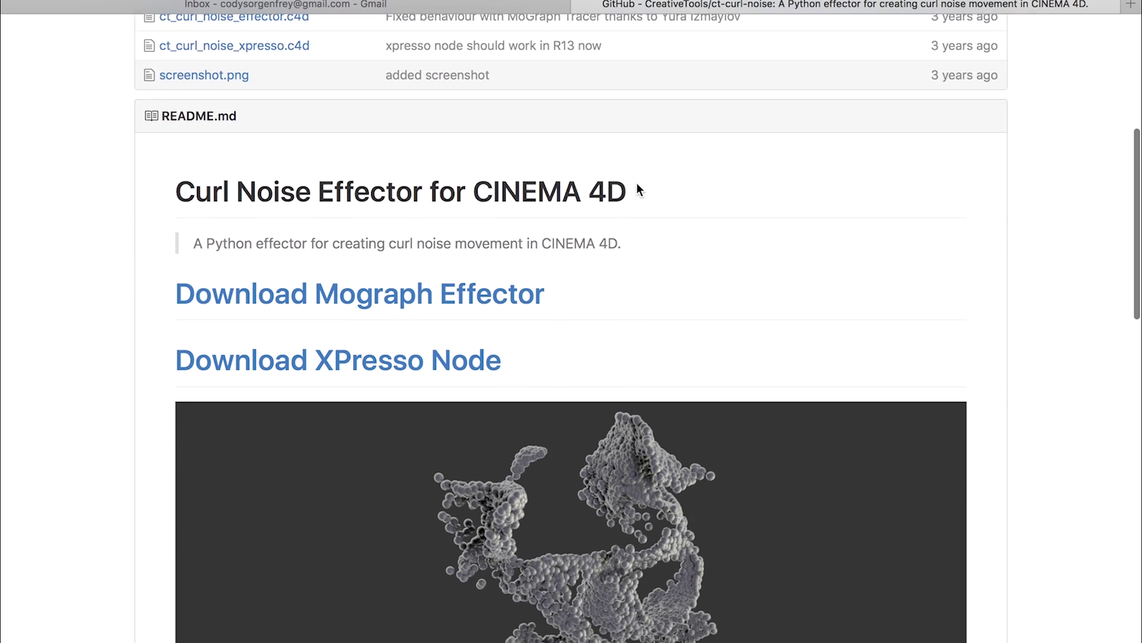
pyautogui.scroll(-4, 639, 187)
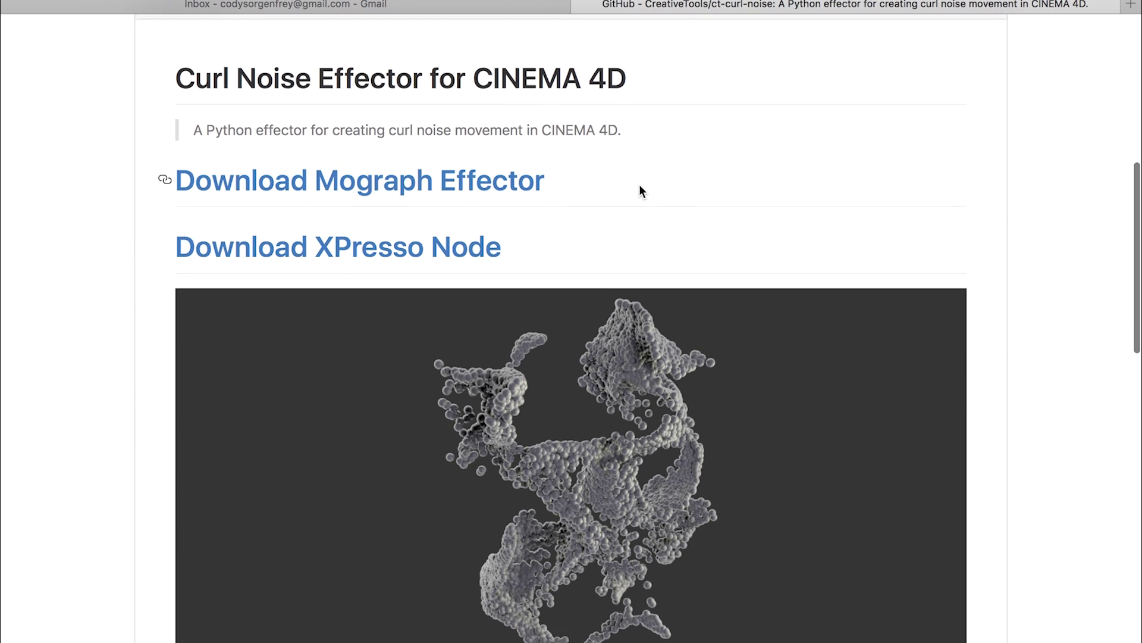
pyautogui.hotkey('ctrl', 'Left')
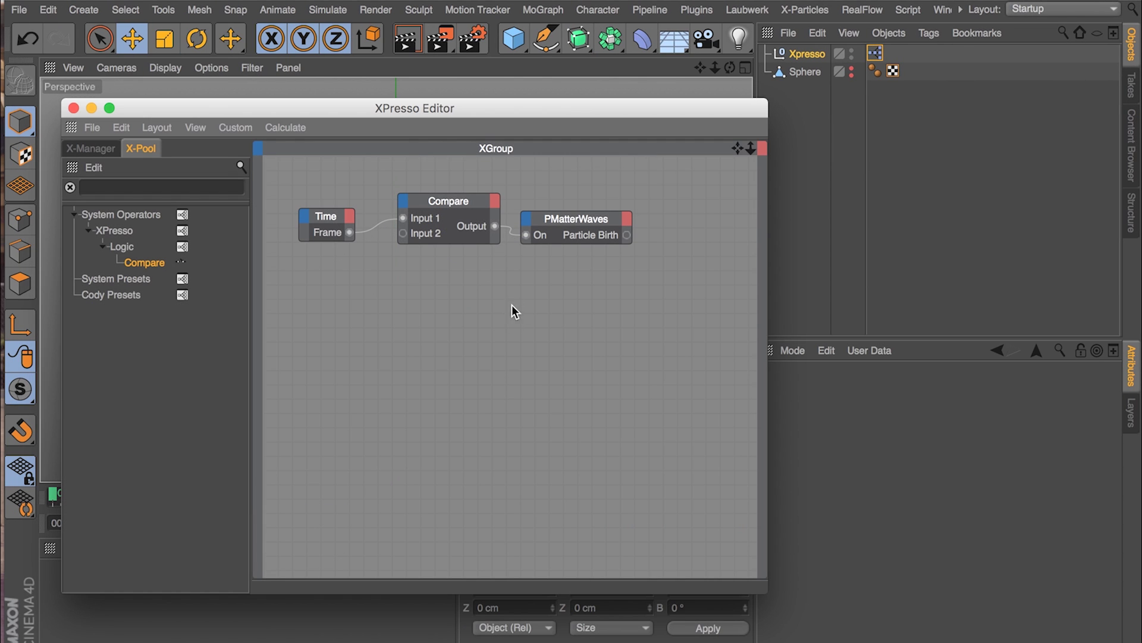
pyautogui.click(70, 186)
# - Add the Curl Noise preset node and set its Speed to 0.2 and Frequency to 10
pyautogui.moveTo(110, 498); pyautogui.dragTo(543, 296)
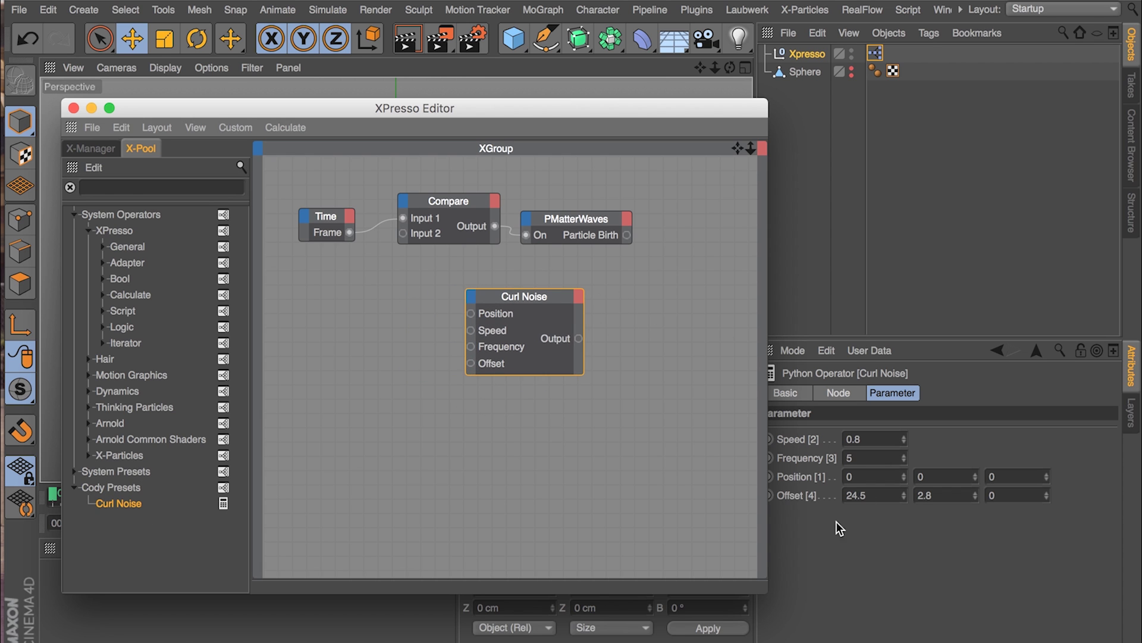
pyautogui.click(809, 591)
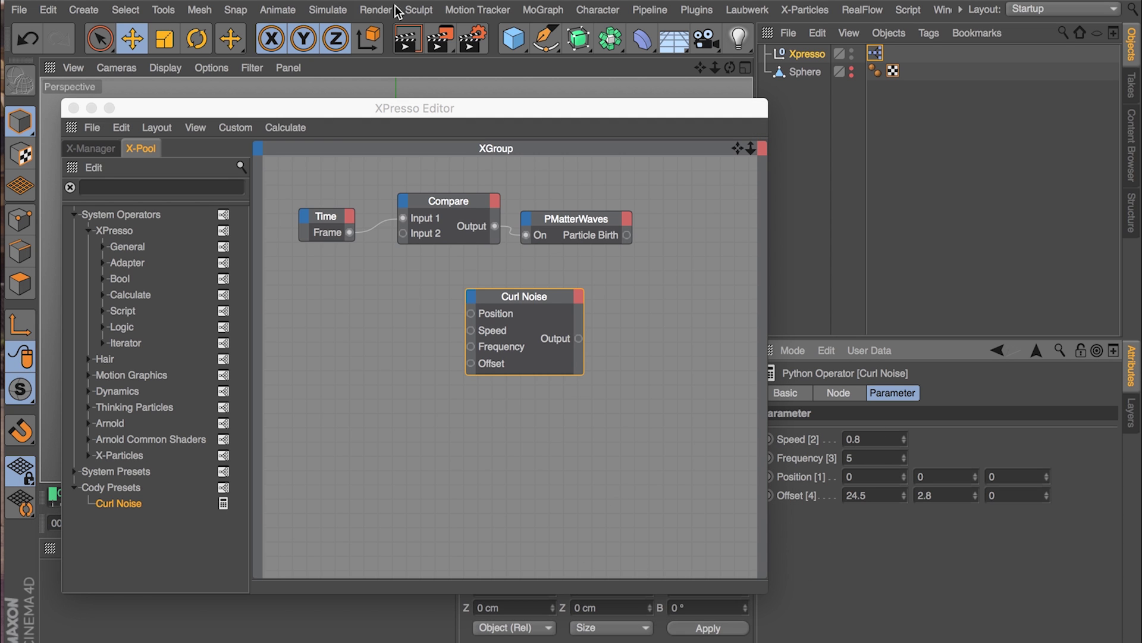
pyautogui.moveTo(415, 106); pyautogui.dragTo(396, 103)
pyautogui.click(876, 438)
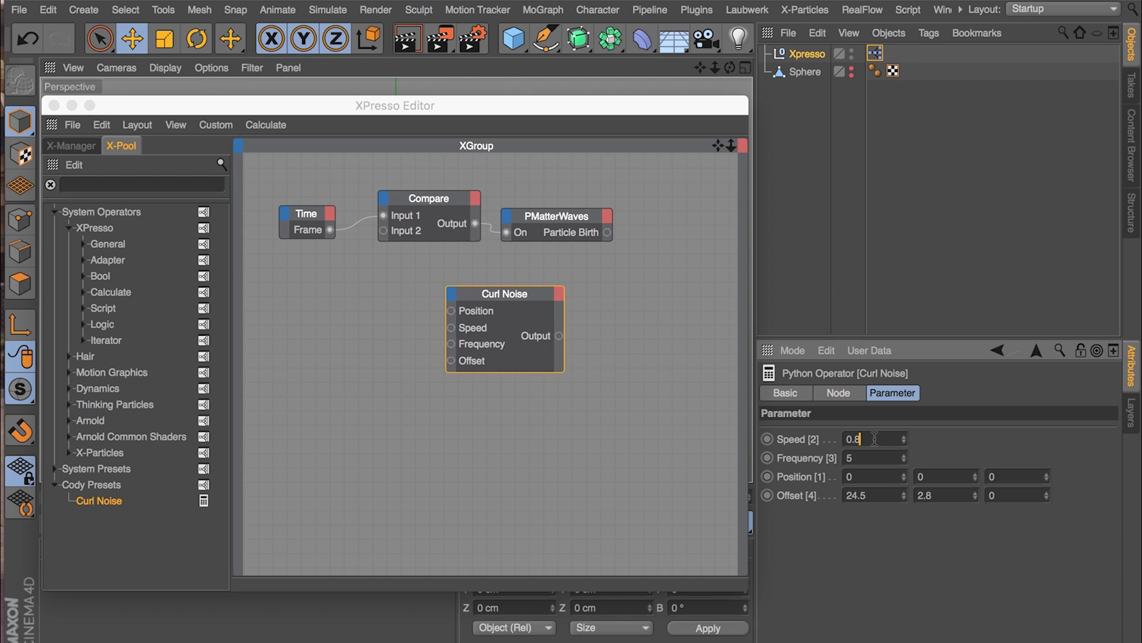
pyautogui.press('BackSpace')
pyautogui.write('2')
pyautogui.press('Tab')
pyautogui.write('10')
pyautogui.click(562, 427)
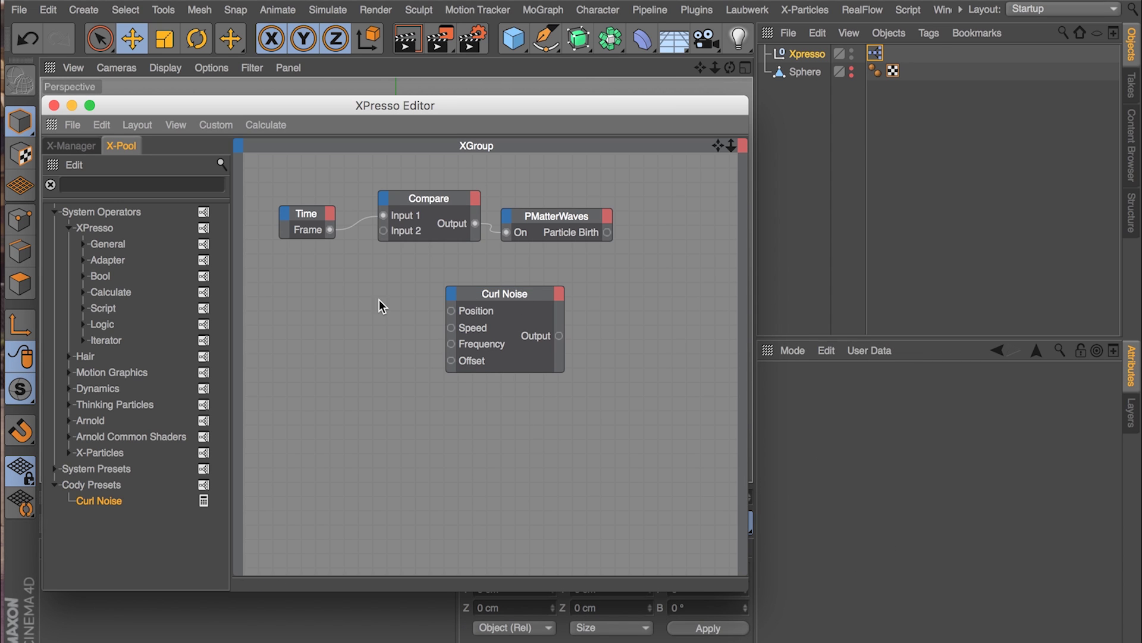
pyautogui.click(562, 288)
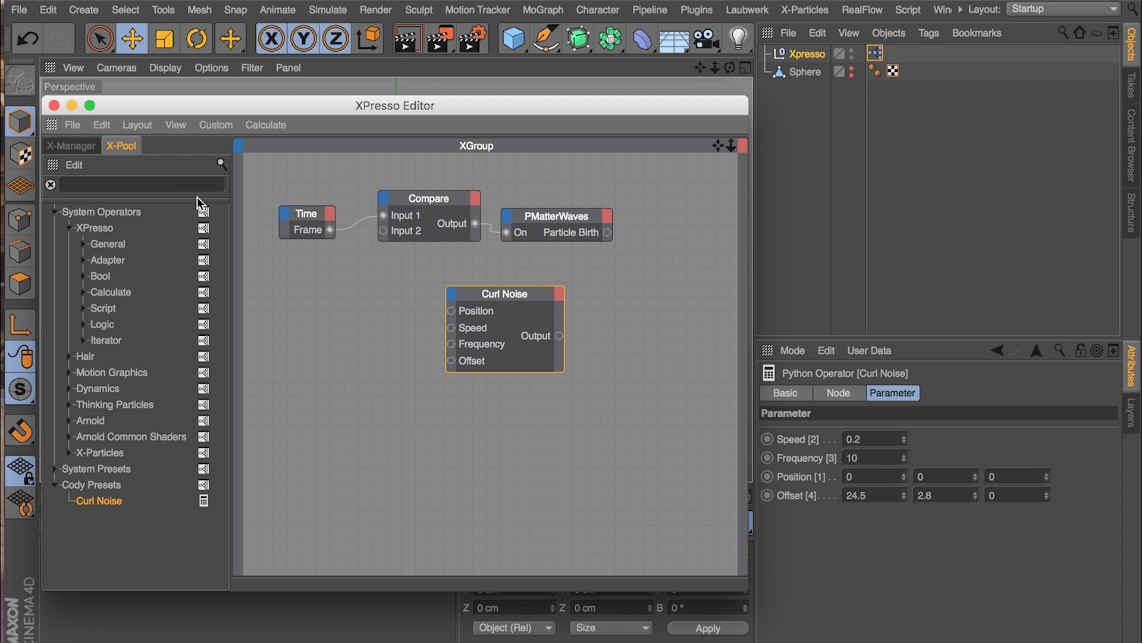
pyautogui.click(181, 177)
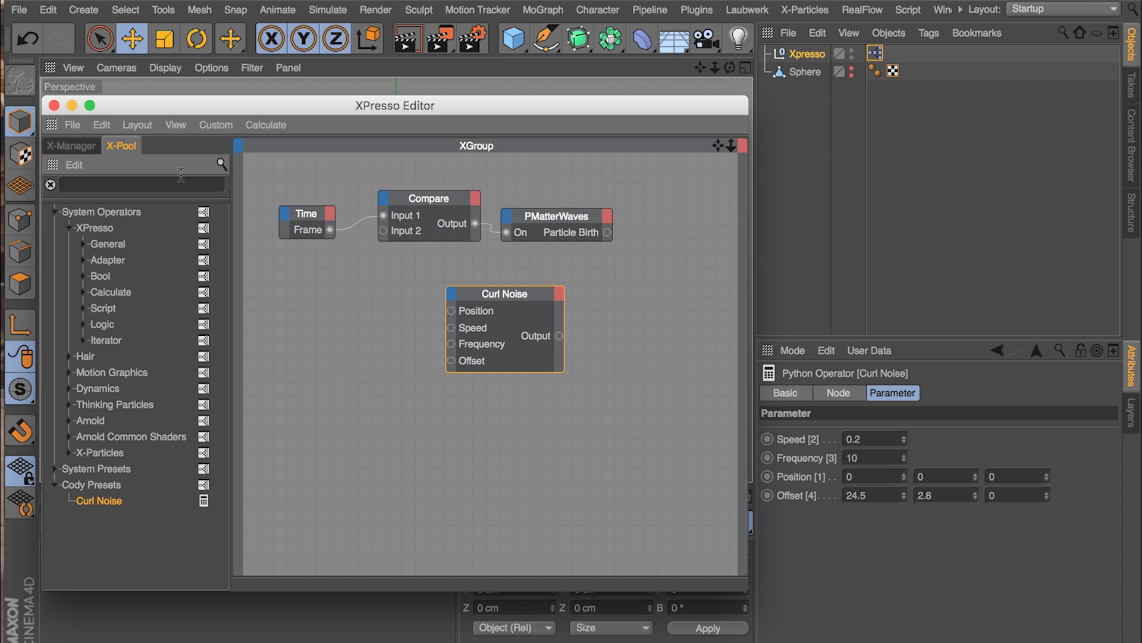
pyautogui.write('p pa')
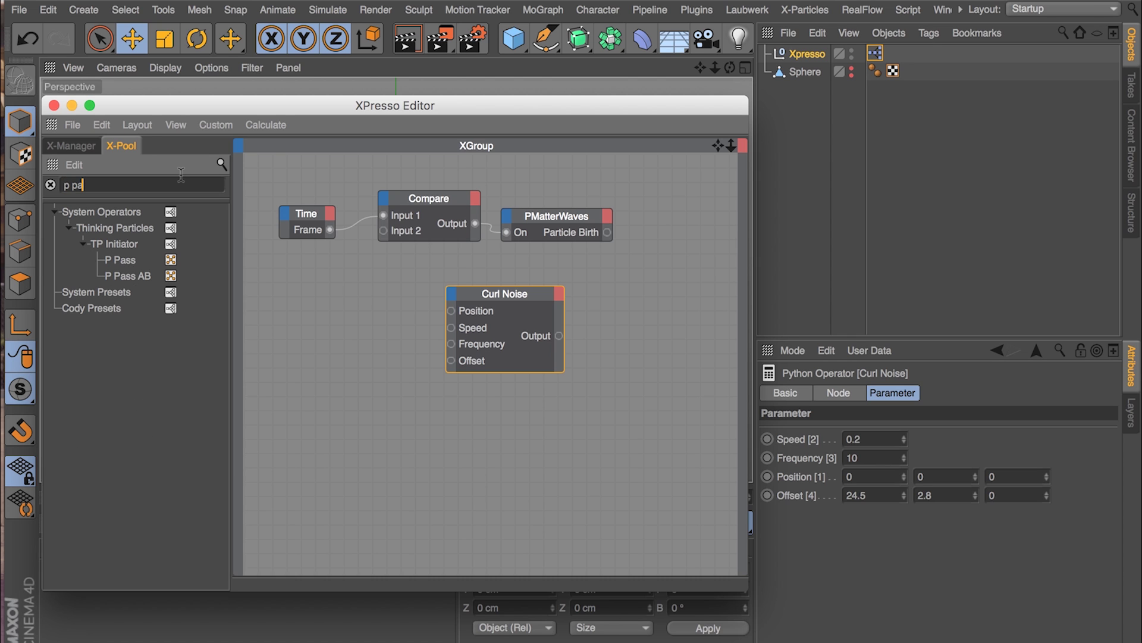
# - Add P Pass and PGetData nodes, exposing PGetData's Position output
pyautogui.moveTo(122, 259); pyautogui.dragTo(290, 337)
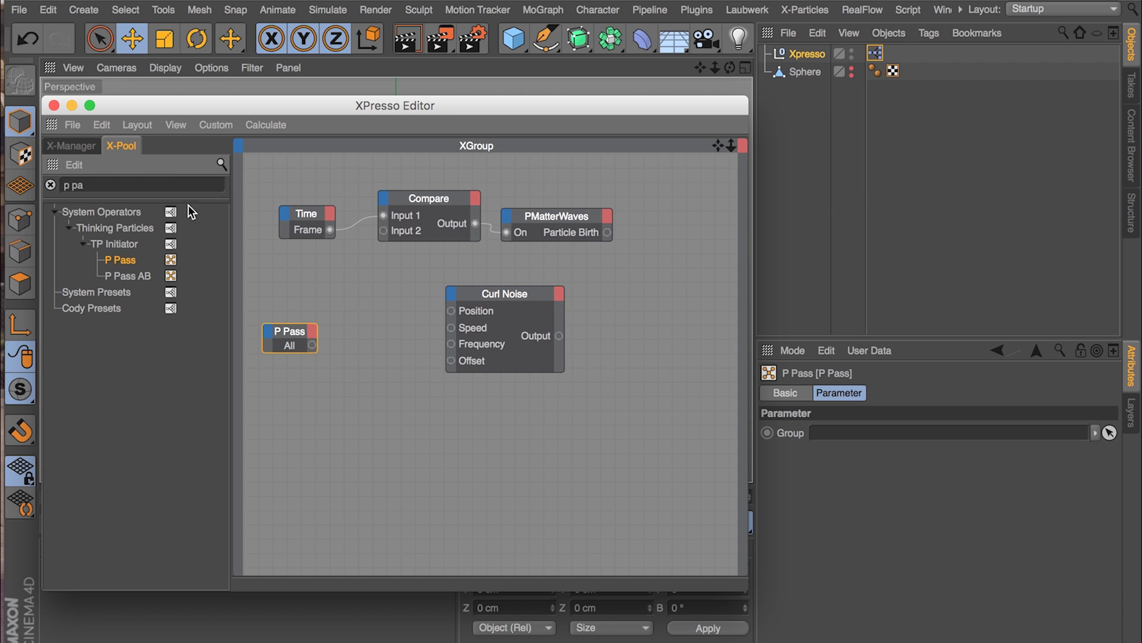
pyautogui.click(169, 185)
pyautogui.write('getd')
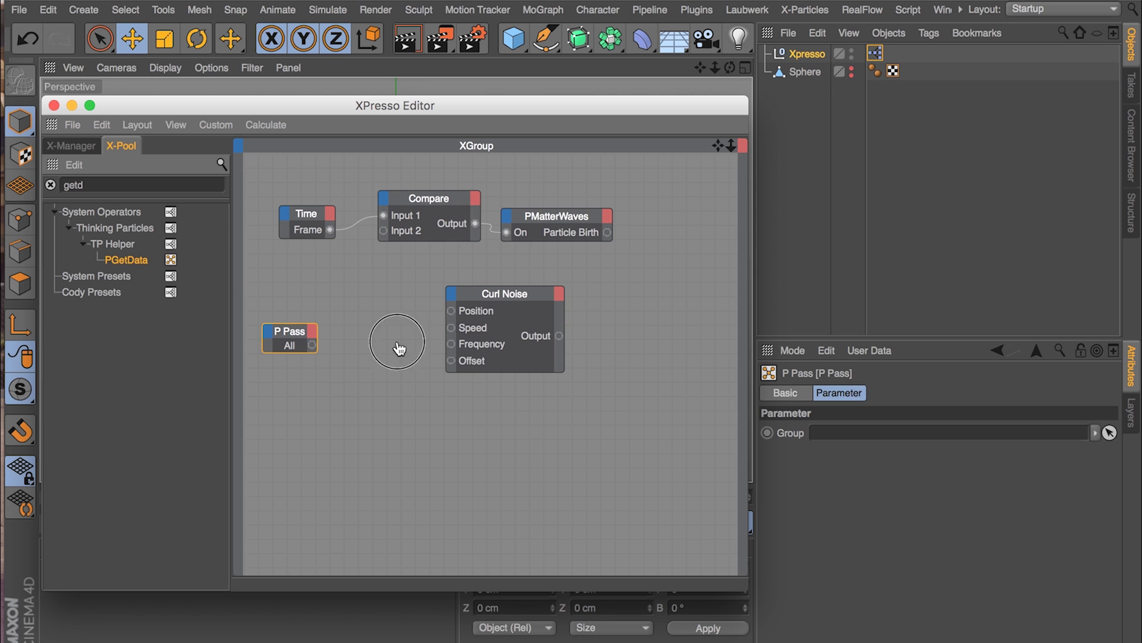
pyautogui.moveTo(398, 348); pyautogui.dragTo(350, 347)
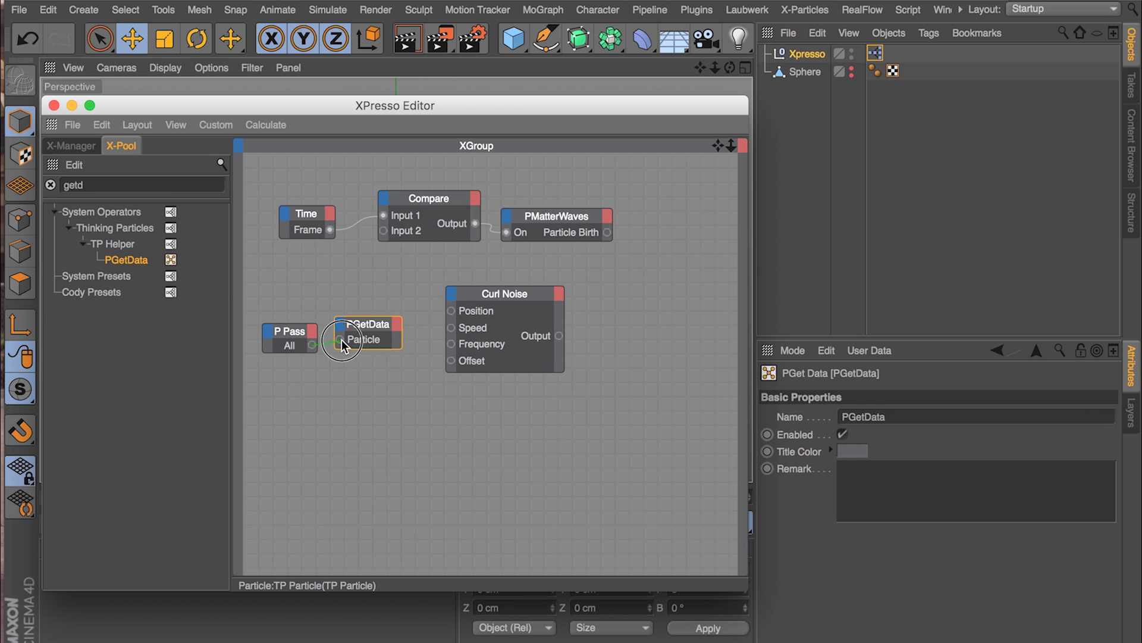
pyautogui.click(397, 324)
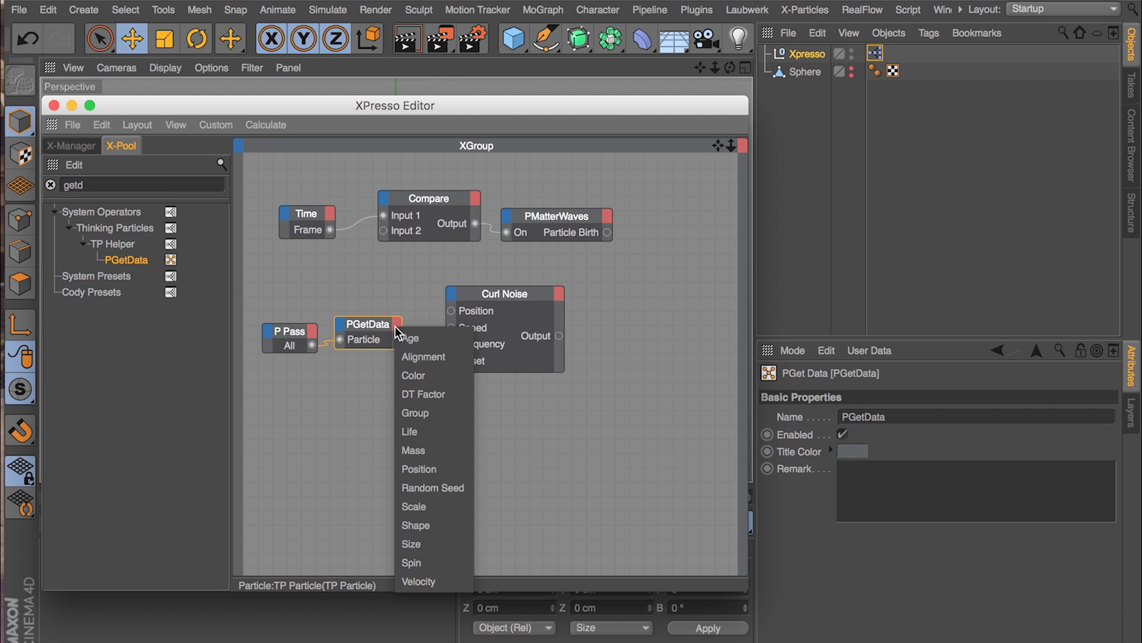
pyautogui.click(440, 470)
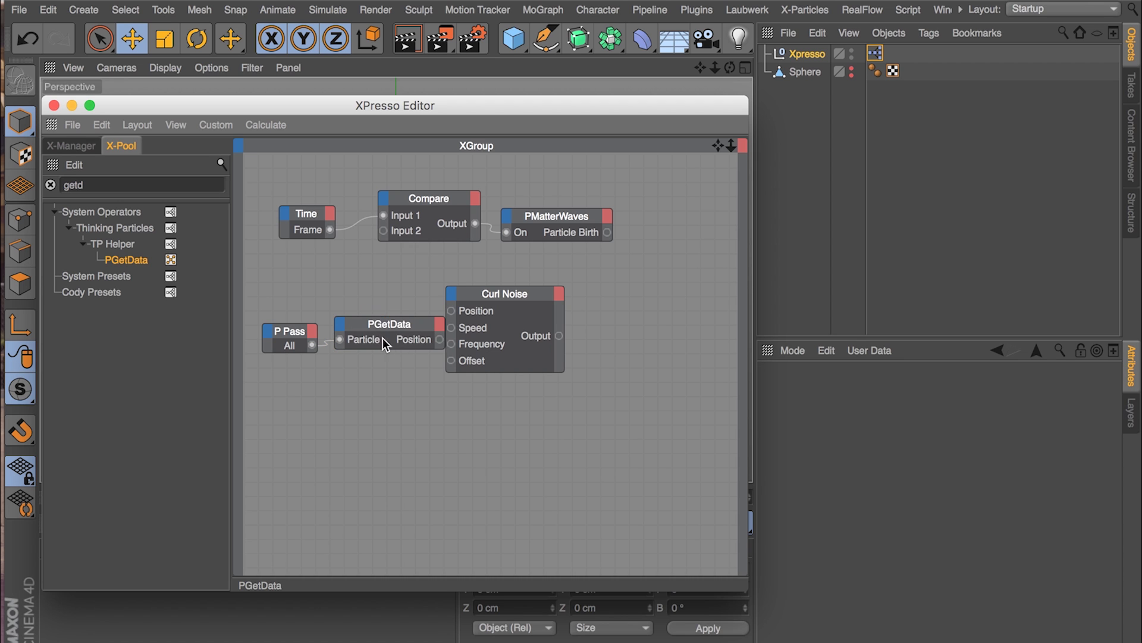
# - Connect PGetData's Position output to the Curl Noise Position input
pyautogui.moveTo(384, 314); pyautogui.dragTo(309, 348)
pyautogui.moveTo(369, 326); pyautogui.dragTo(455, 314)
pyautogui.click(405, 352)
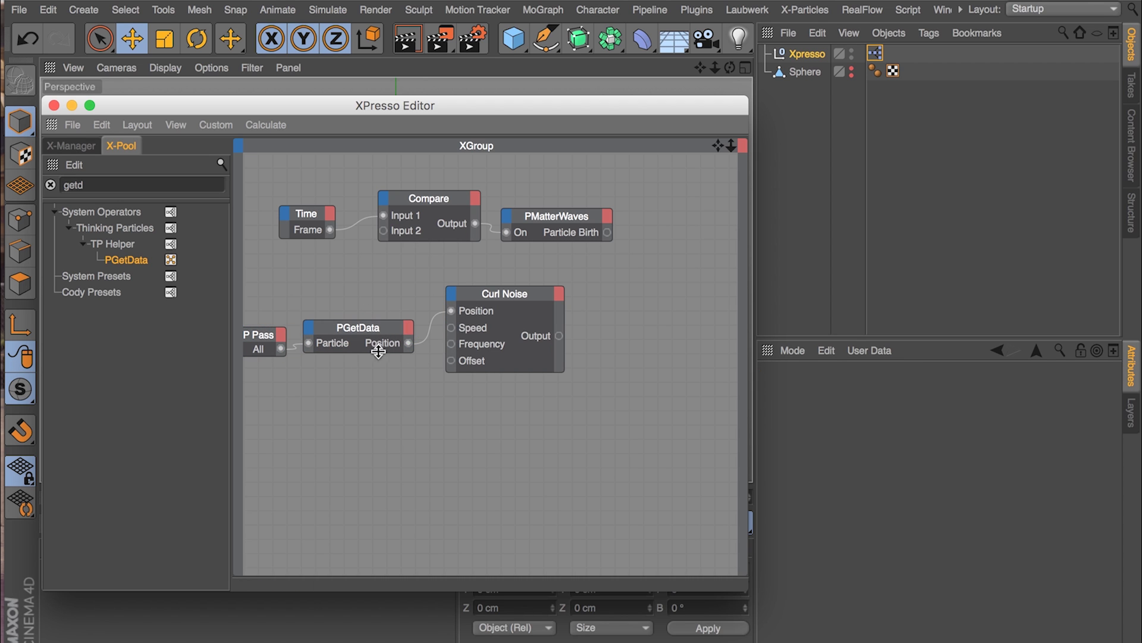
pyautogui.click(510, 292)
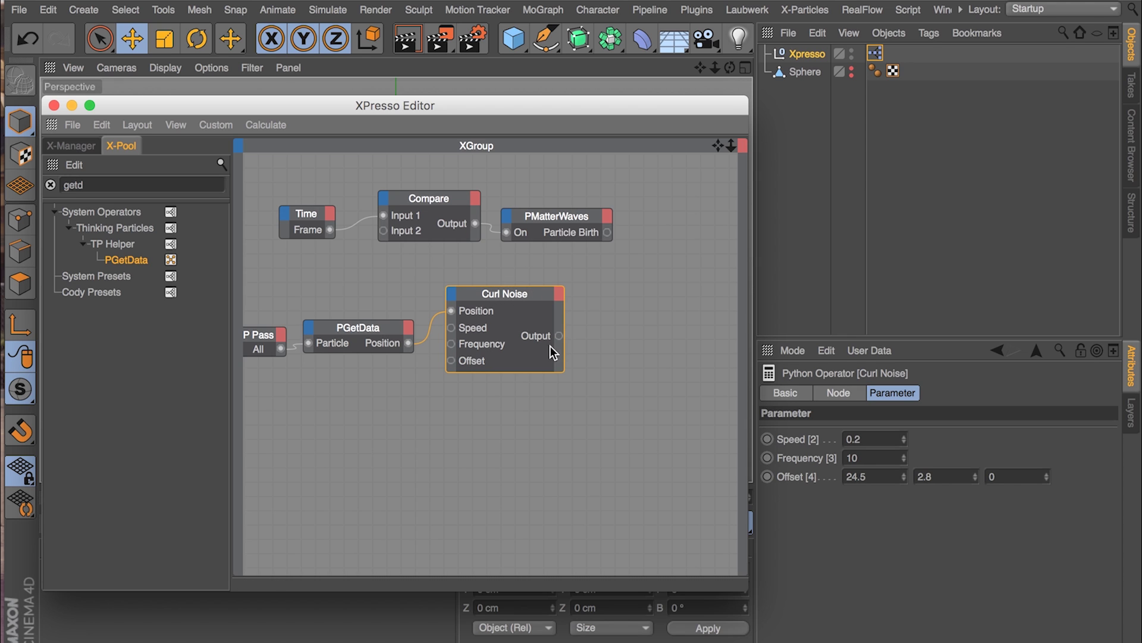
pyautogui.click(597, 339)
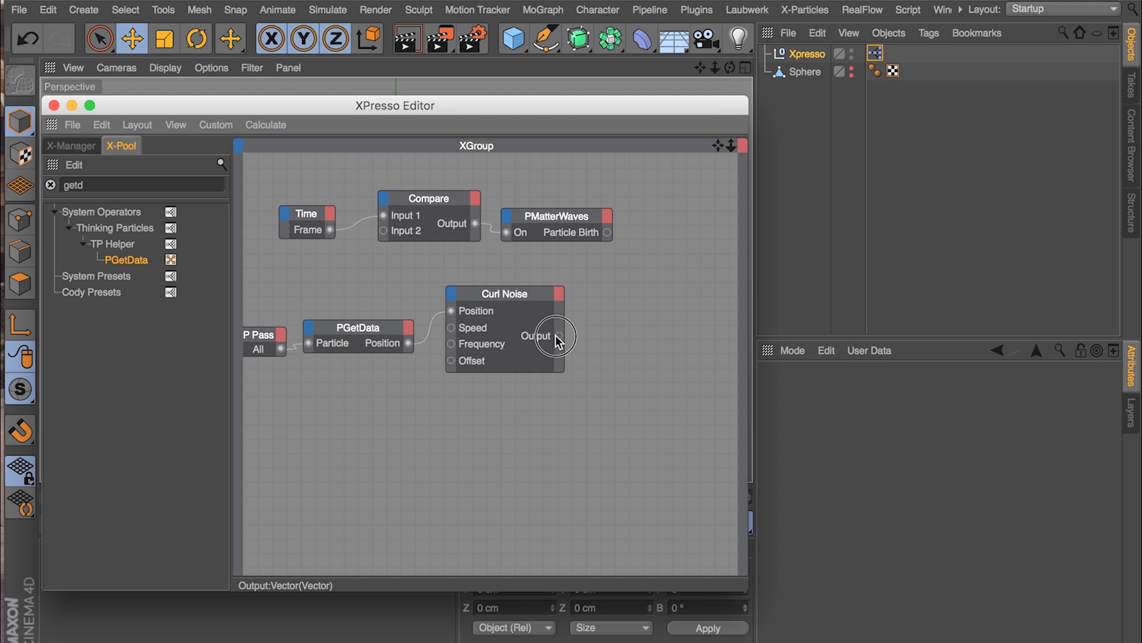
pyautogui.doubleClick(196, 185)
# - Add a PSetData node receiving P Pass particles and the Curl Noise output as Position
pyautogui.write('setd')
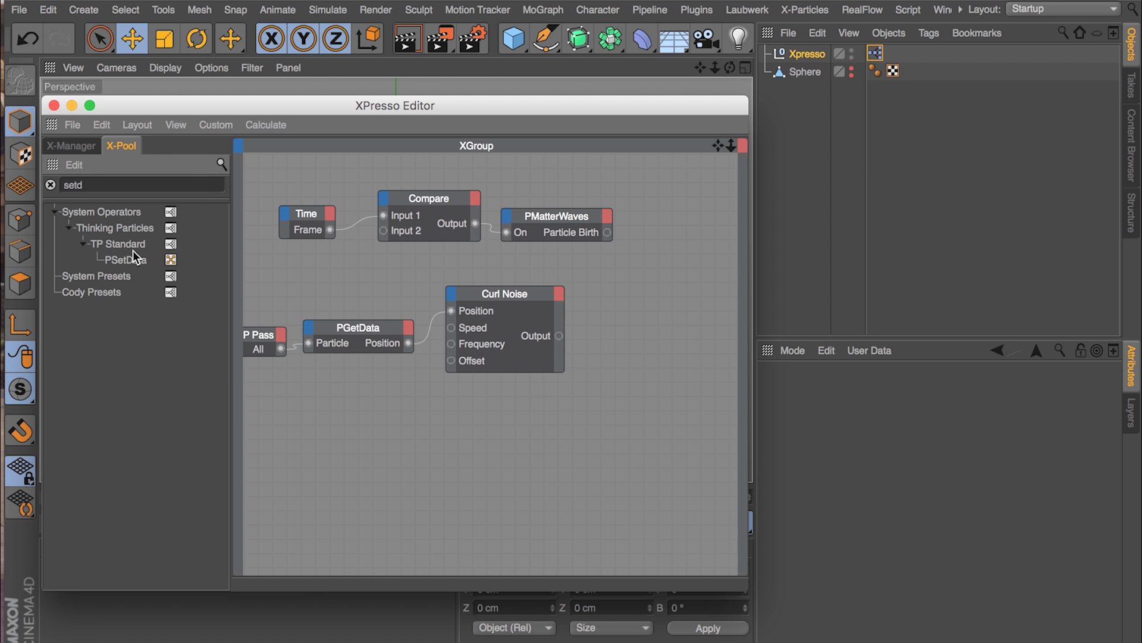
pyautogui.moveTo(127, 259); pyautogui.dragTo(600, 332)
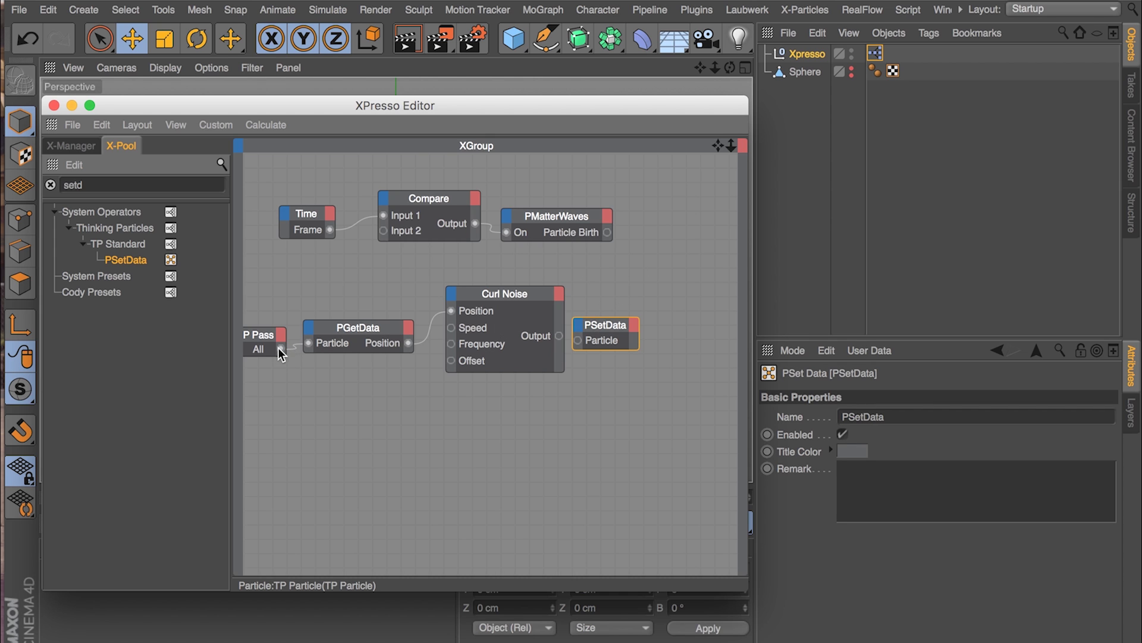
pyautogui.moveTo(281, 350); pyautogui.dragTo(605, 504)
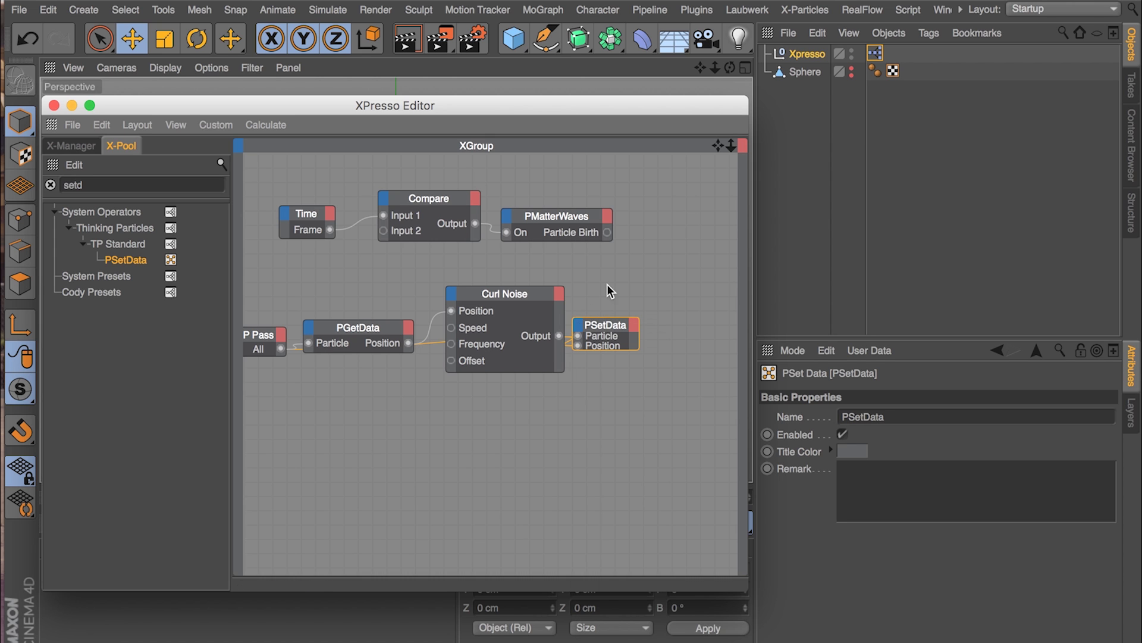
pyautogui.press('x')
pyautogui.moveTo(608, 336); pyautogui.dragTo(643, 327)
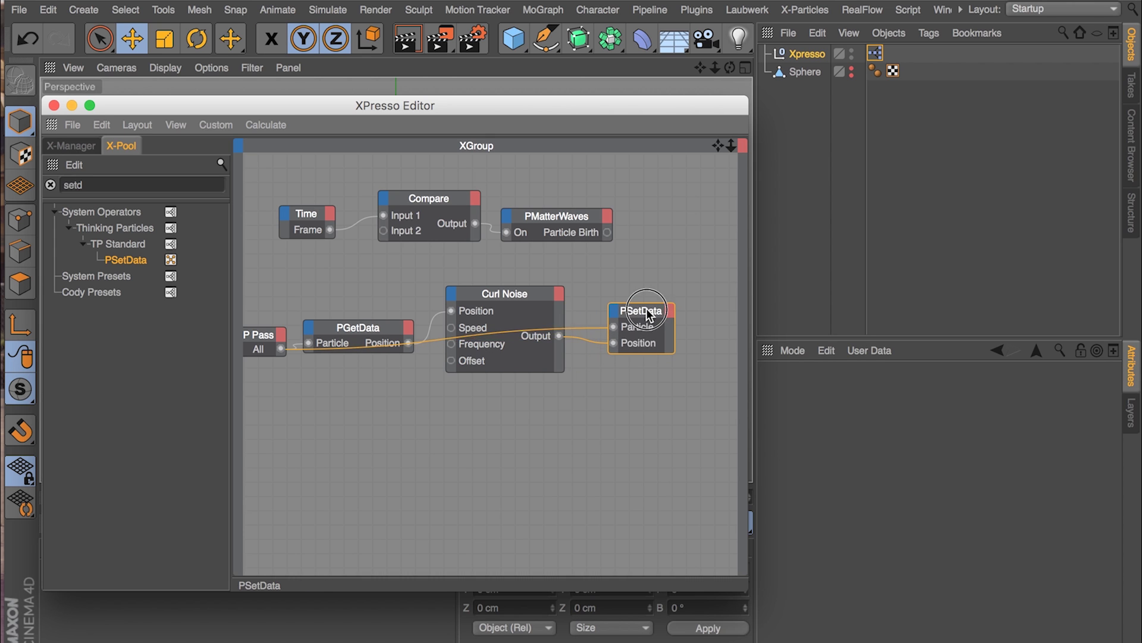
pyautogui.click(54, 105)
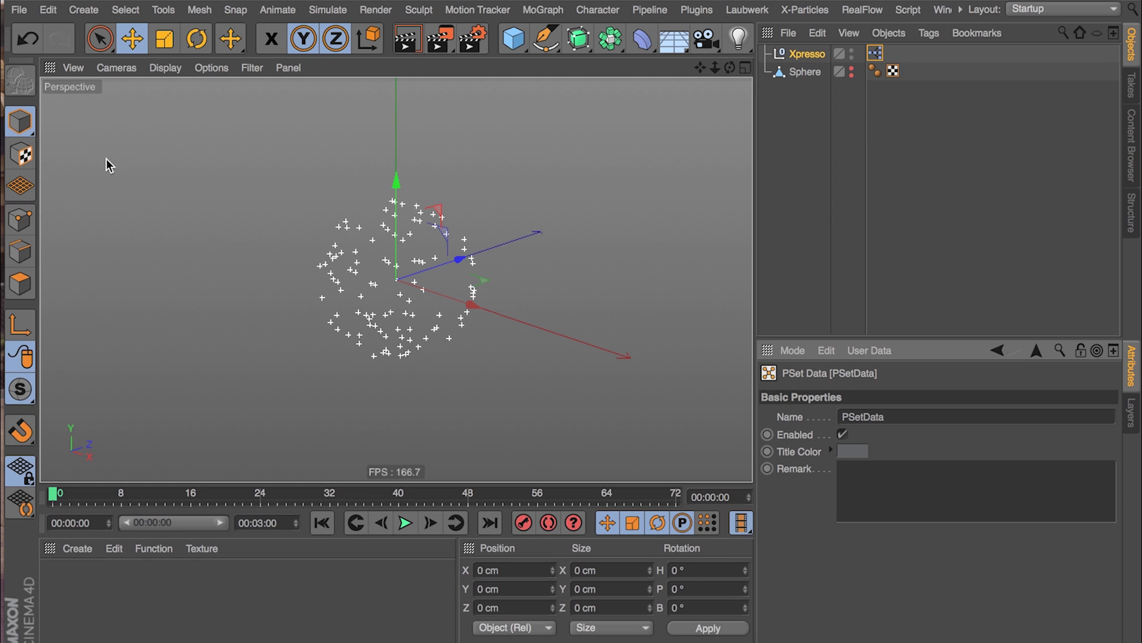
pyautogui.click(407, 522)
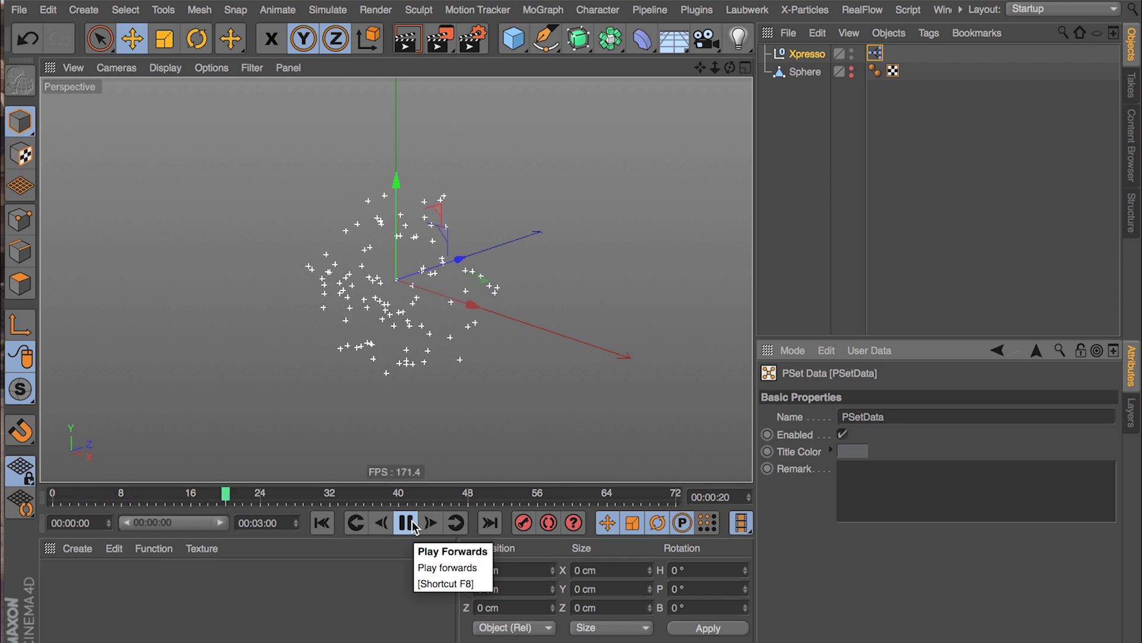
pyautogui.click(407, 523)
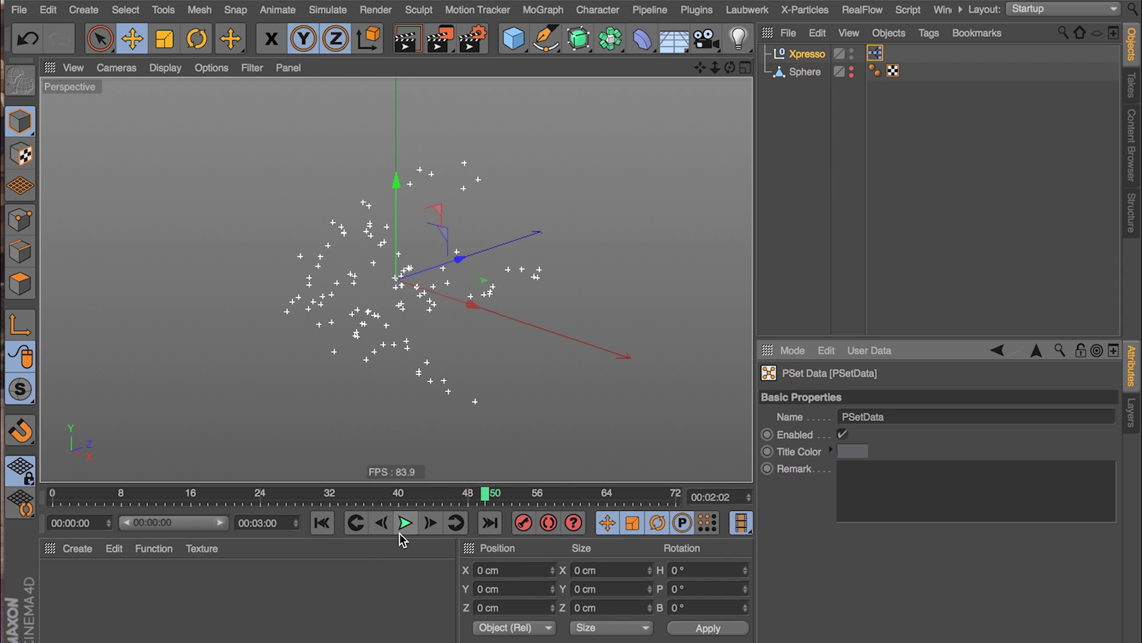
pyautogui.click(321, 522)
pyautogui.doubleClick(875, 53)
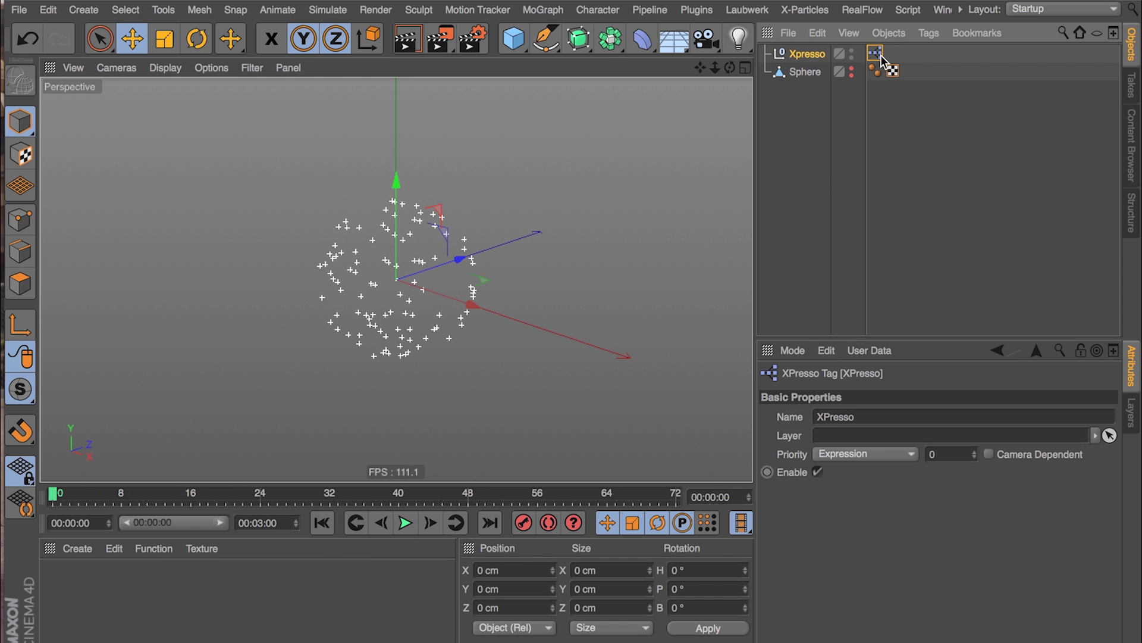
pyautogui.click(426, 404)
pyautogui.moveTo(433, 421); pyautogui.dragTo(441, 391, button='middle')
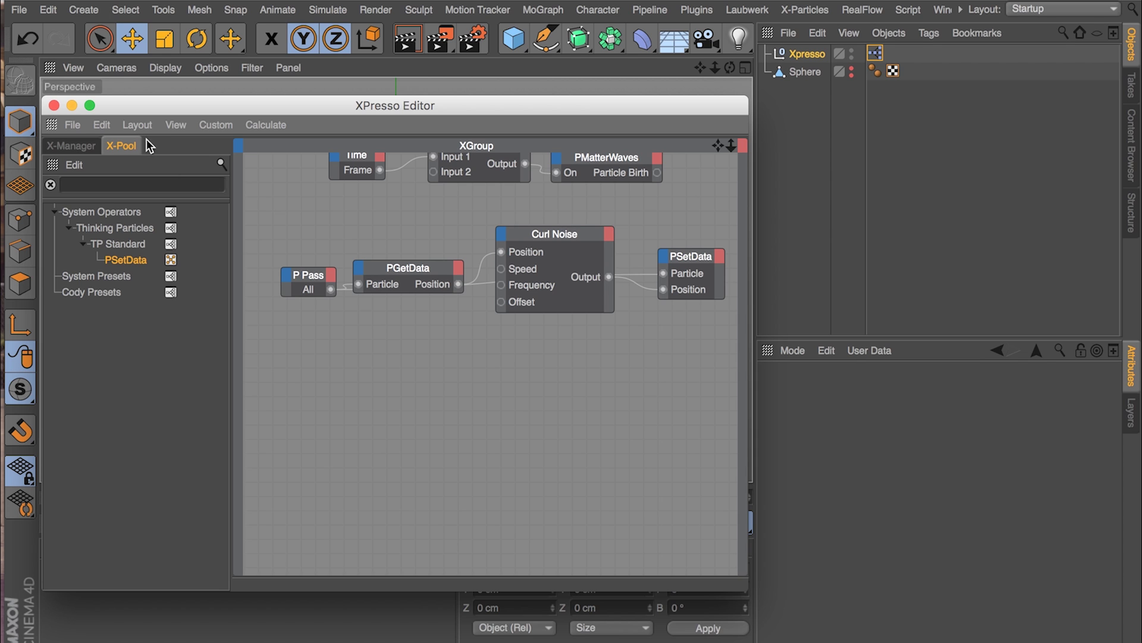
pyautogui.click(166, 185)
# - Search 'dyn' and place a Dynamics Proximity node in the XPresso graph
pyautogui.write('dyn')
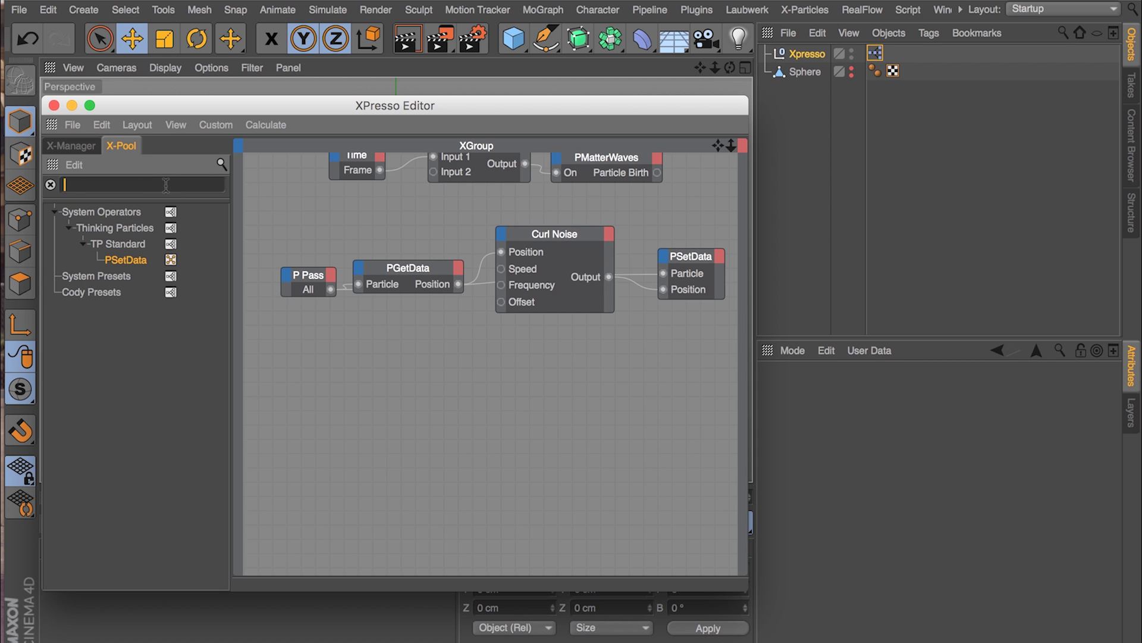
pyautogui.moveTo(197, 288); pyautogui.dragTo(423, 371)
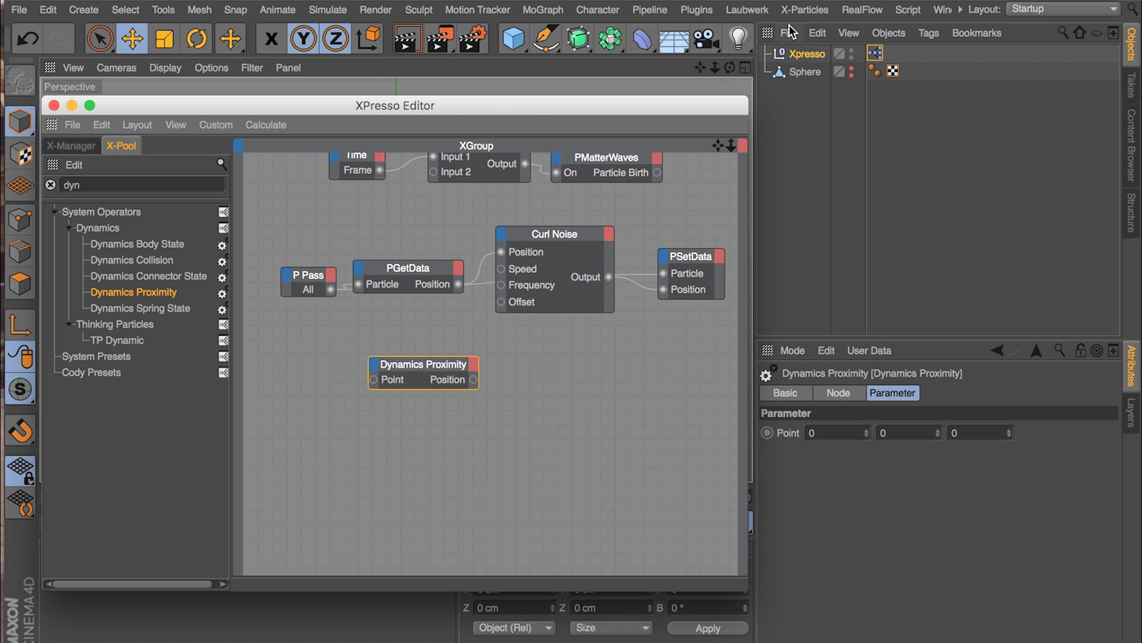
pyautogui.rightClick(808, 76)
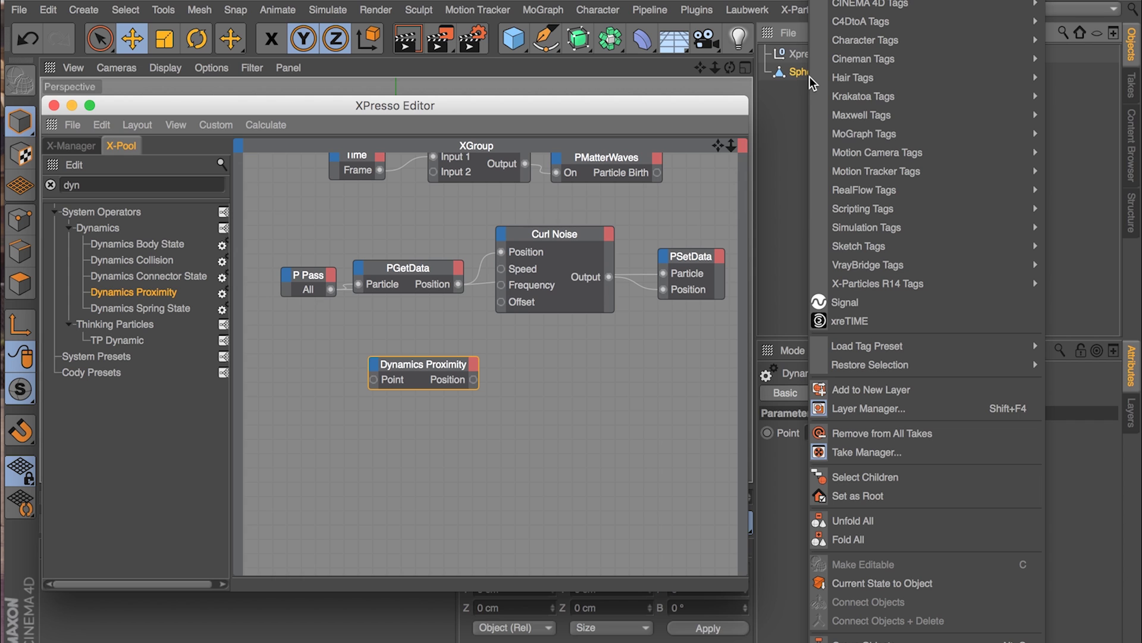
# - Add a Collider Body simulation tag to the Sphere
pyautogui.moveTo(865, 227)
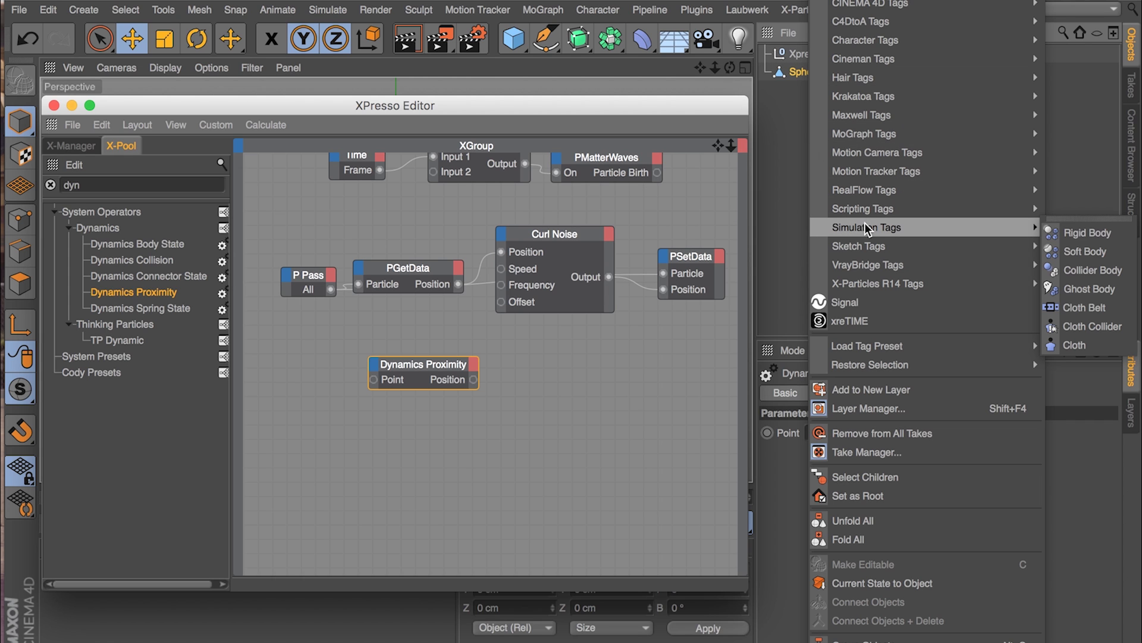
pyautogui.click(1069, 263)
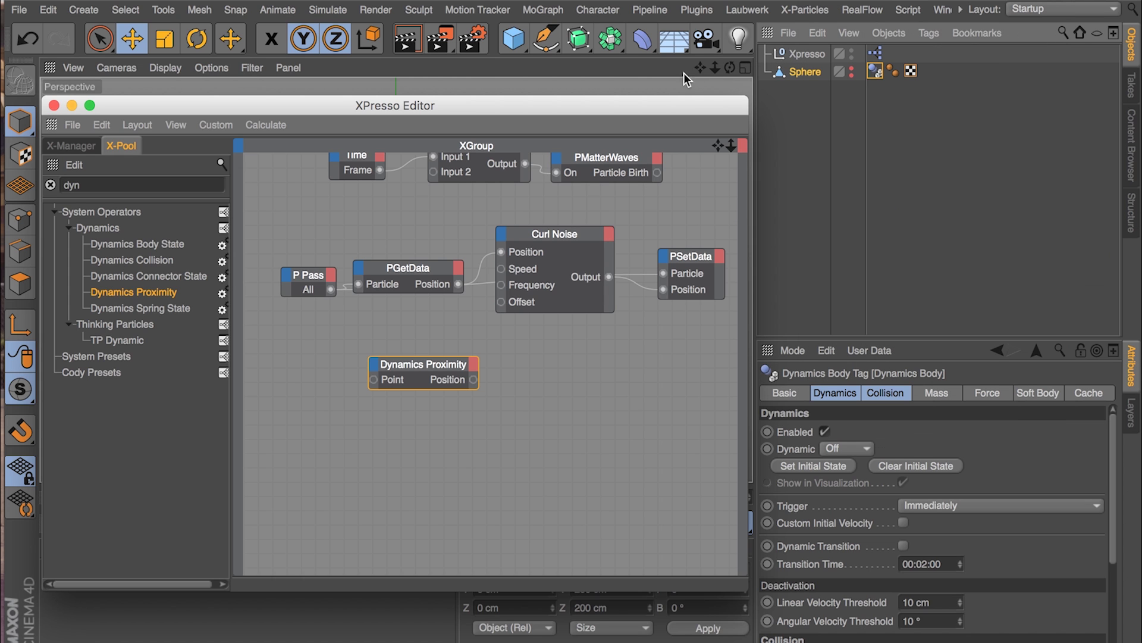
pyautogui.click(803, 73)
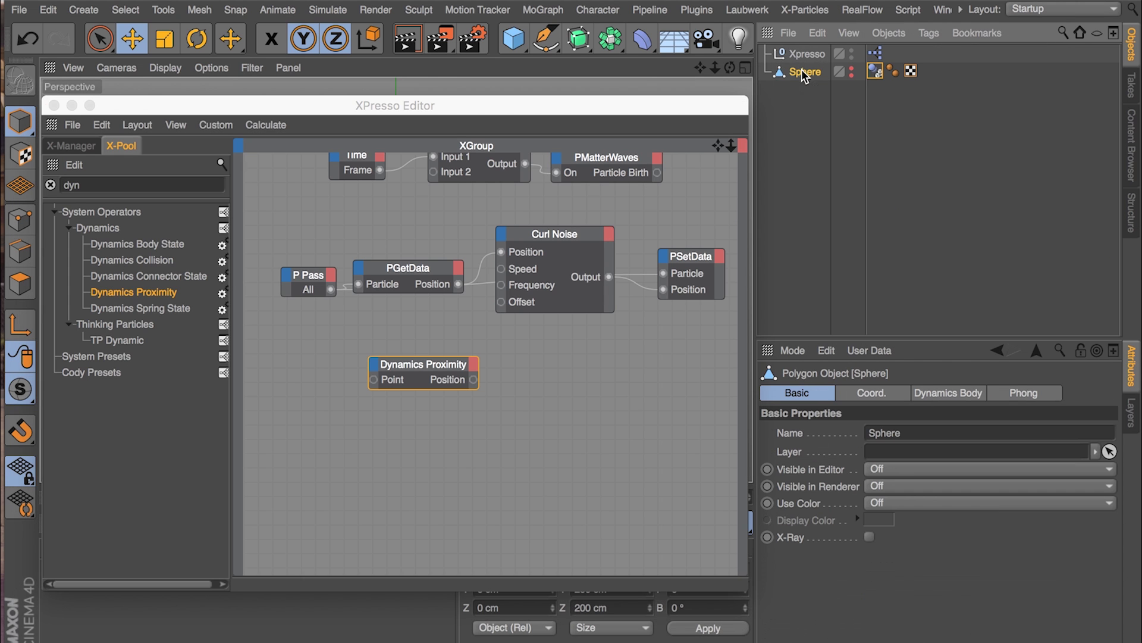
# - Move the Dynamics Proximity node down and right in the node graph
pyautogui.click(429, 462)
pyautogui.moveTo(416, 370); pyautogui.dragTo(460, 391)
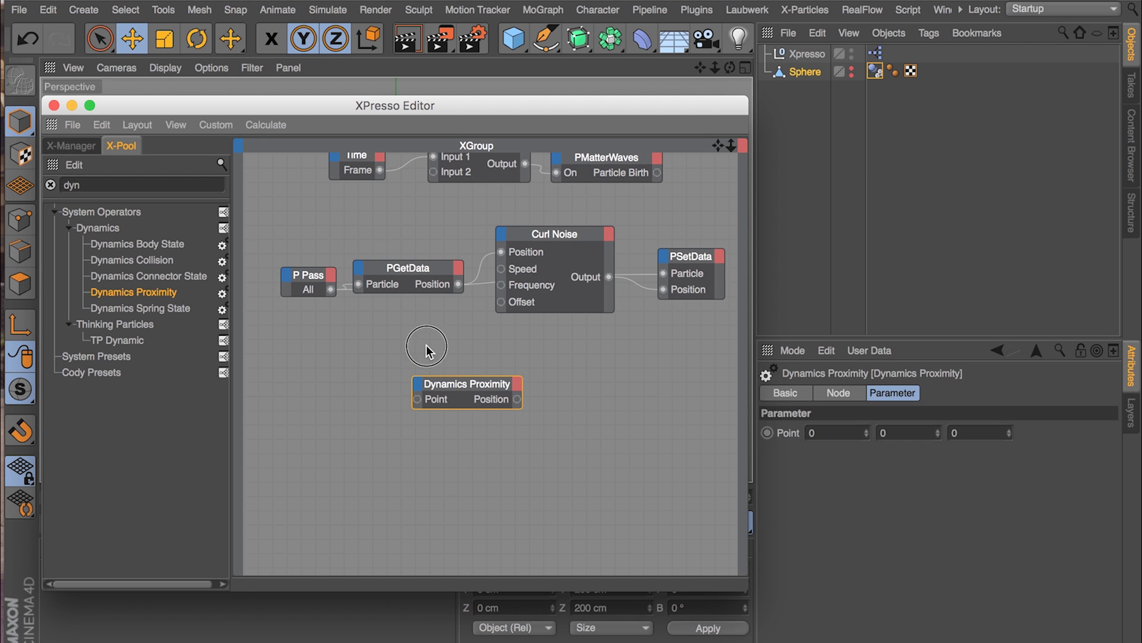
pyautogui.click(431, 345)
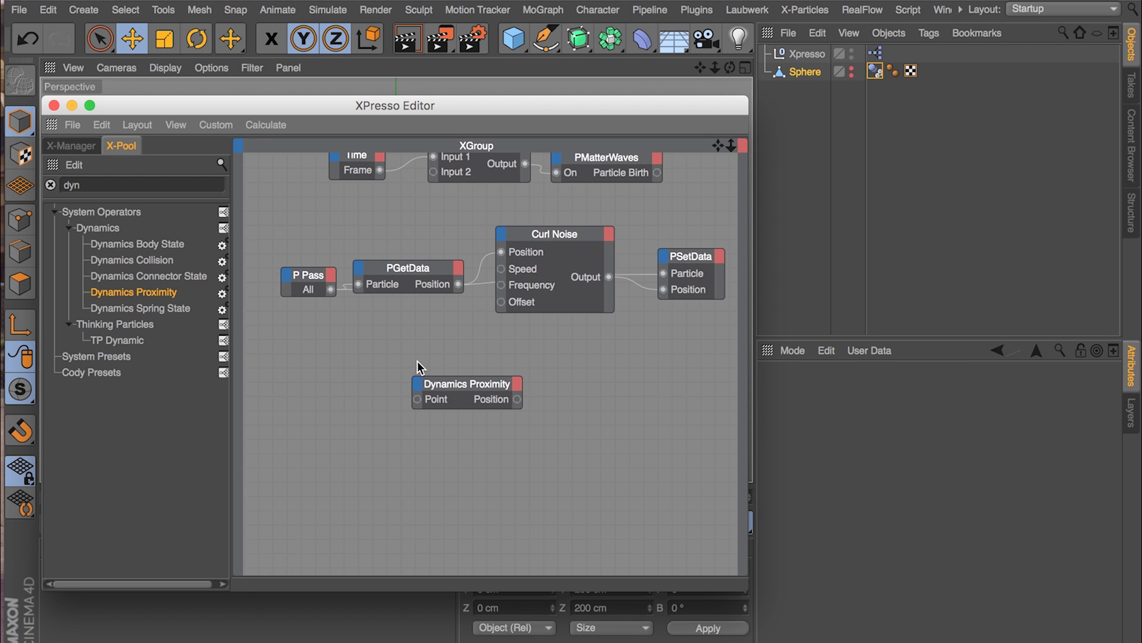
# - Rearrange the P Pass and PGetData nodes beside Dynamics Proximity
pyautogui.moveTo(309, 283)
pyautogui.mouseDown()
pyautogui.moveTo(306, 313)
pyautogui.moveTo(304, 287)
pyautogui.mouseUp()
pyautogui.click(413, 267)
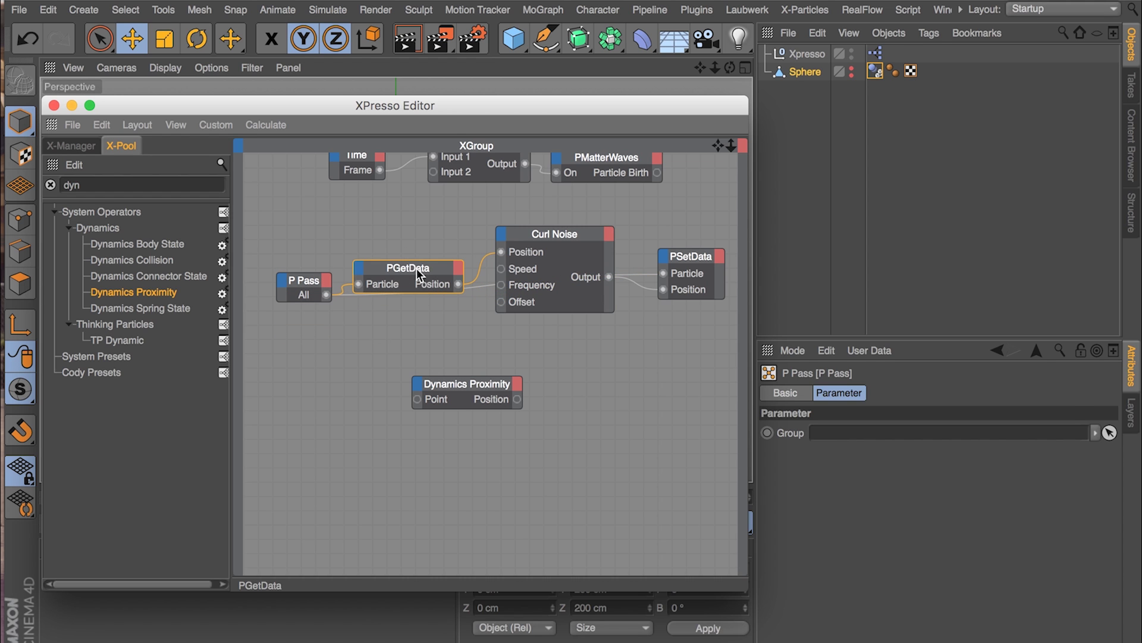
pyautogui.moveTo(407, 278); pyautogui.dragTo(353, 396)
pyautogui.moveTo(386, 358); pyautogui.dragTo(476, 418)
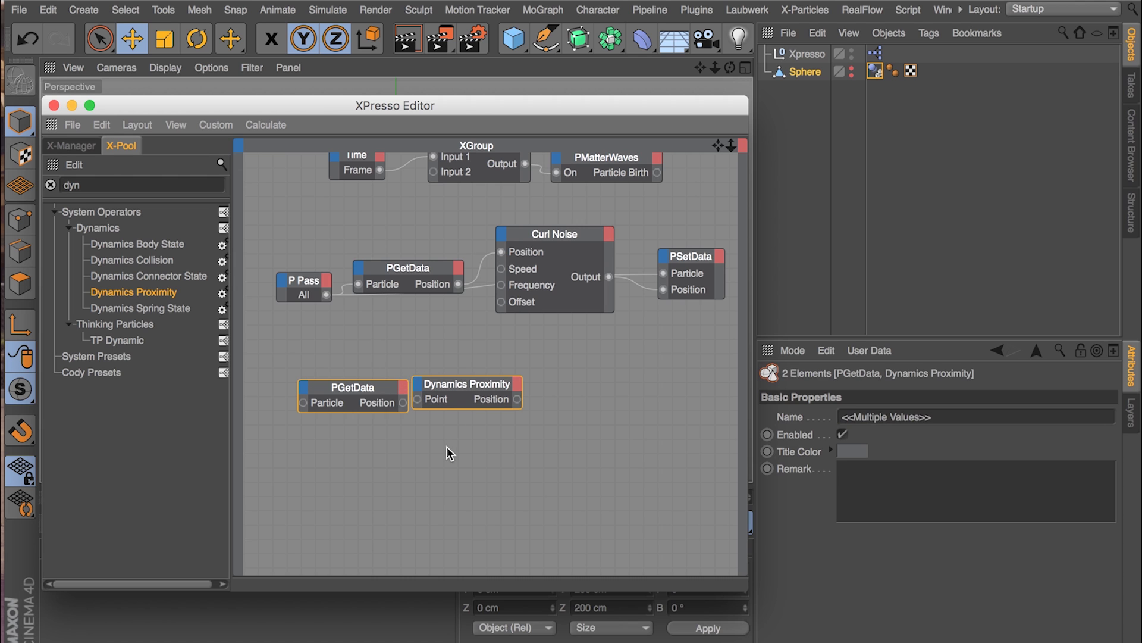
# - Delete the duplicate PGetData and wire PGetData Position into Dynamics Proximity's Point
pyautogui.click(445, 445)
pyautogui.click(381, 386)
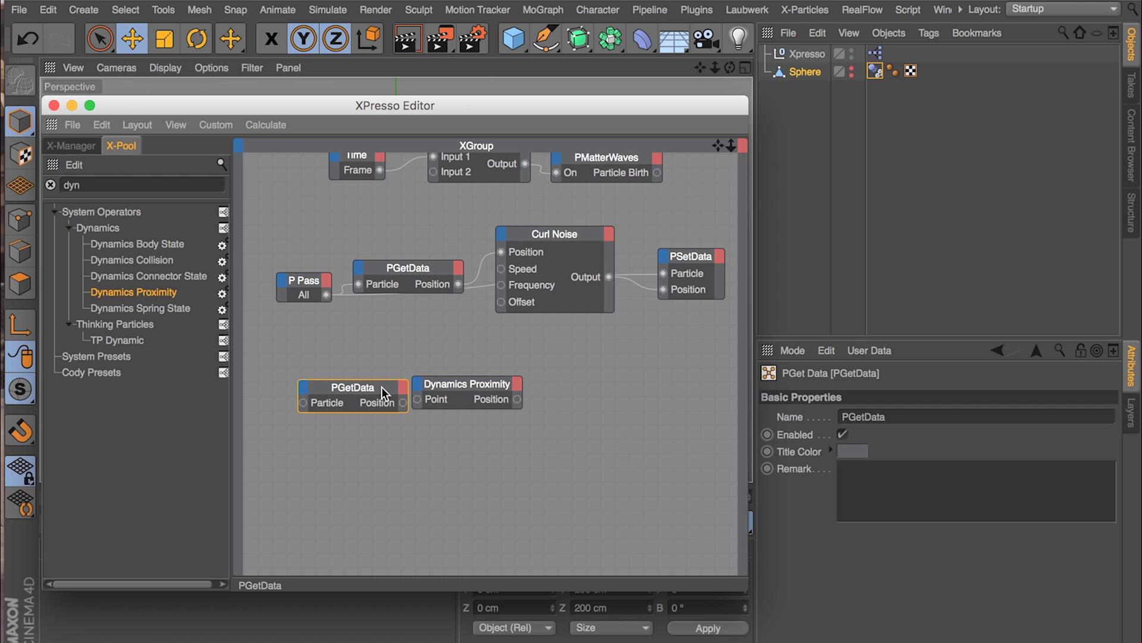
pyautogui.press('Delete')
pyautogui.moveTo(460, 285); pyautogui.dragTo(532, 358)
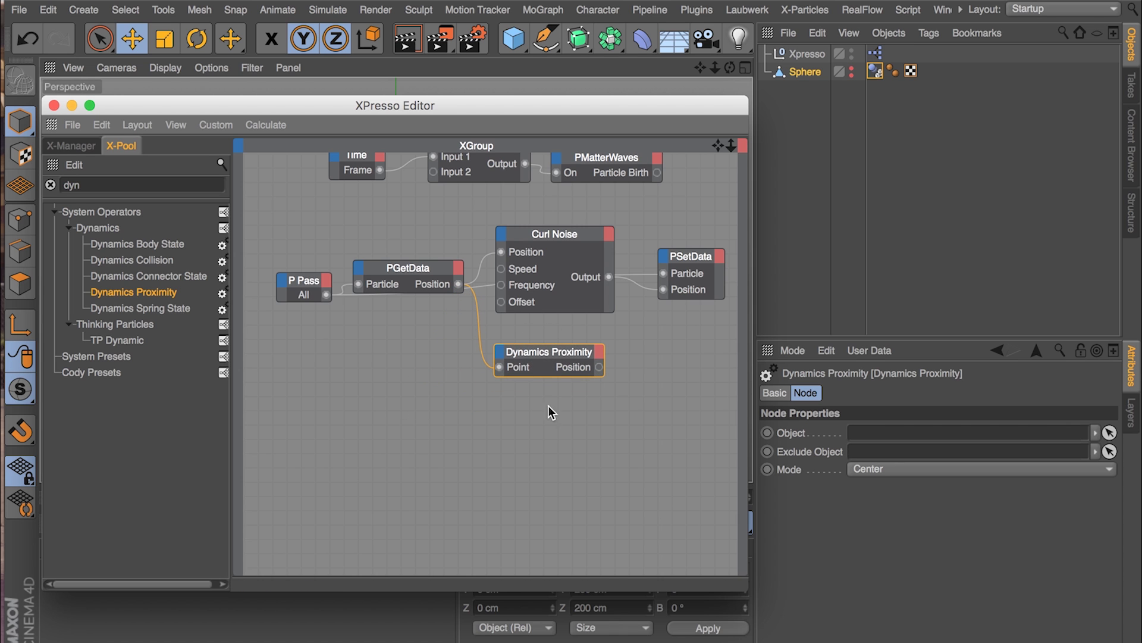
pyautogui.hscroll(3, 559, 406)
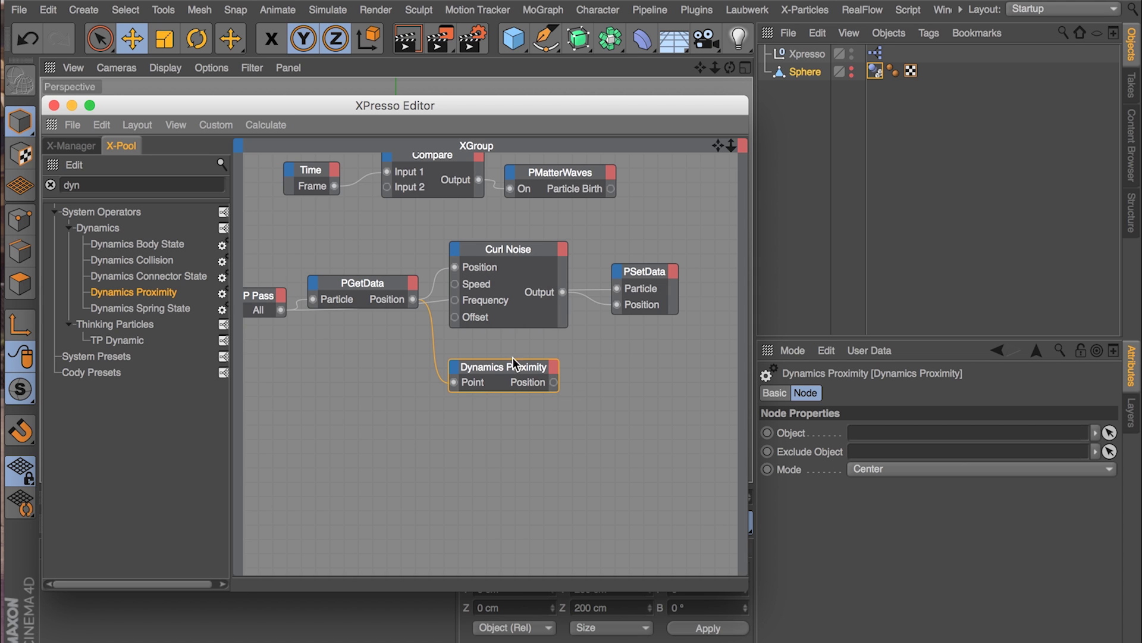
# - Duplicate PSetData and feed the copy Dynamics Proximity Position and P Pass All particles
pyautogui.click(495, 411)
pyautogui.click(517, 378)
pyautogui.click(647, 273)
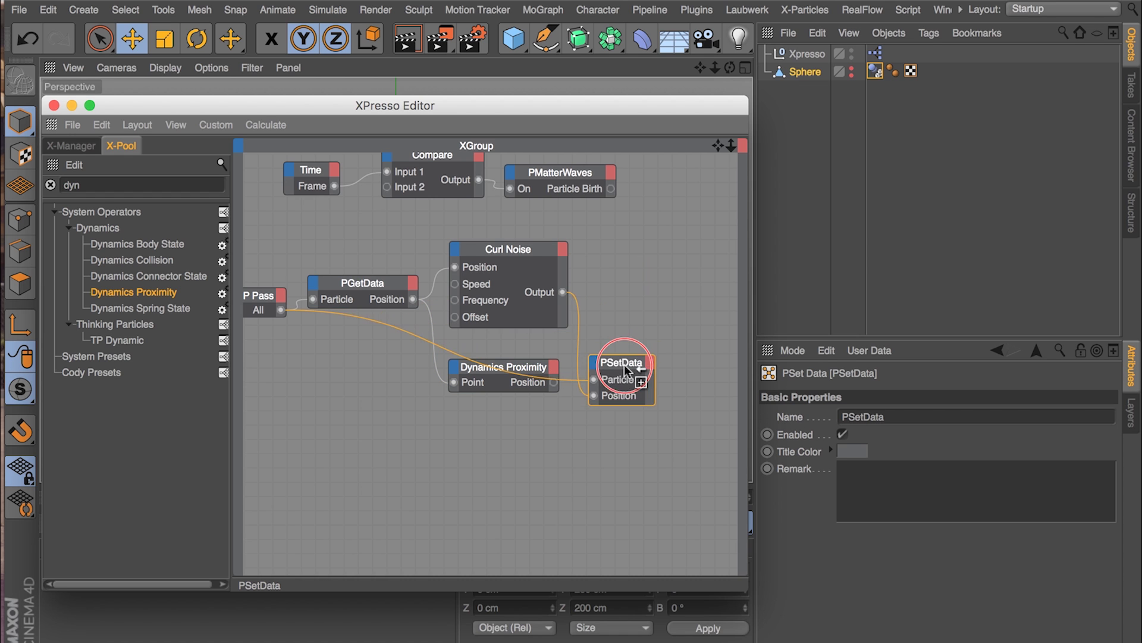
pyautogui.keyDown('ctrl'); pyautogui.moveTo(626, 369); pyautogui.dragTo(639, 353); pyautogui.keyUp('ctrl')
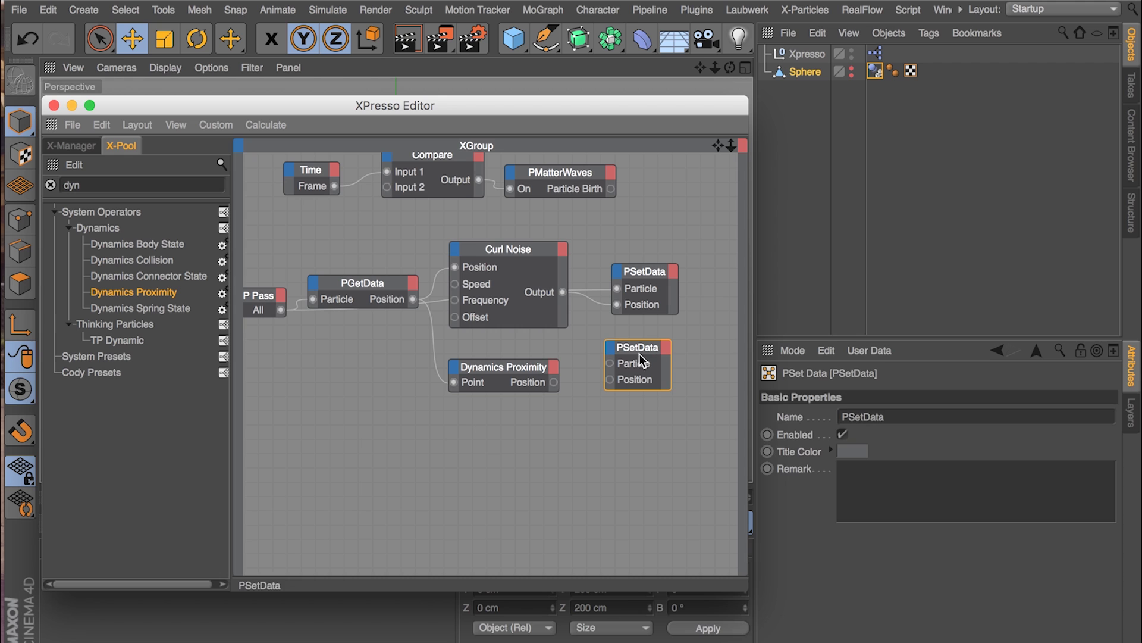
pyautogui.click(596, 394)
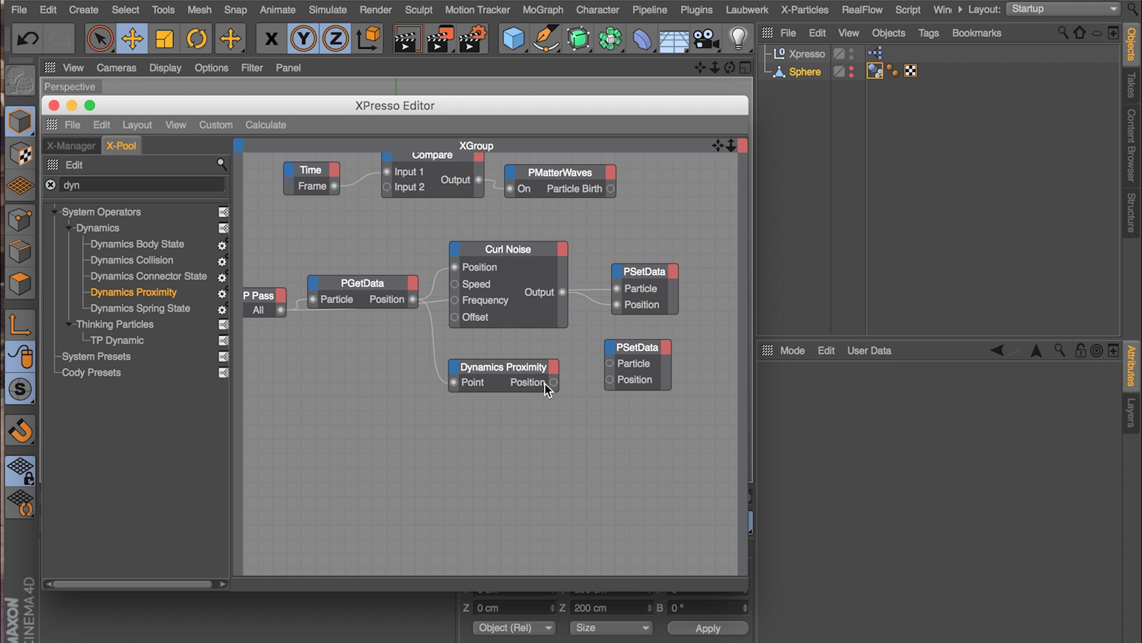
pyautogui.moveTo(553, 382); pyautogui.dragTo(609, 379)
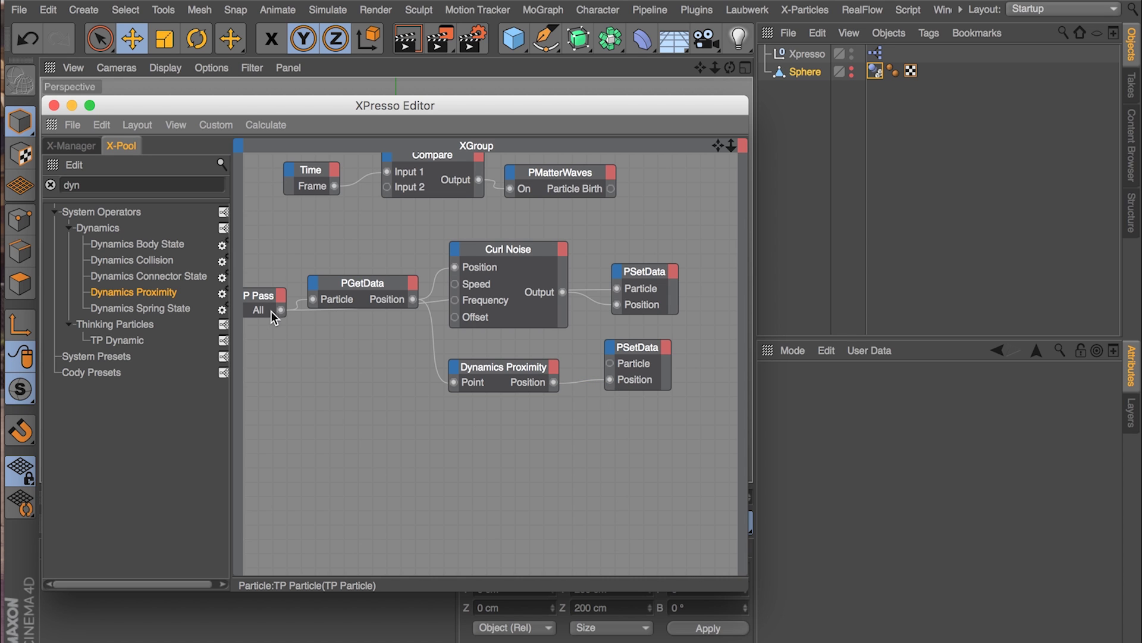
pyautogui.moveTo(281, 310); pyautogui.dragTo(610, 363)
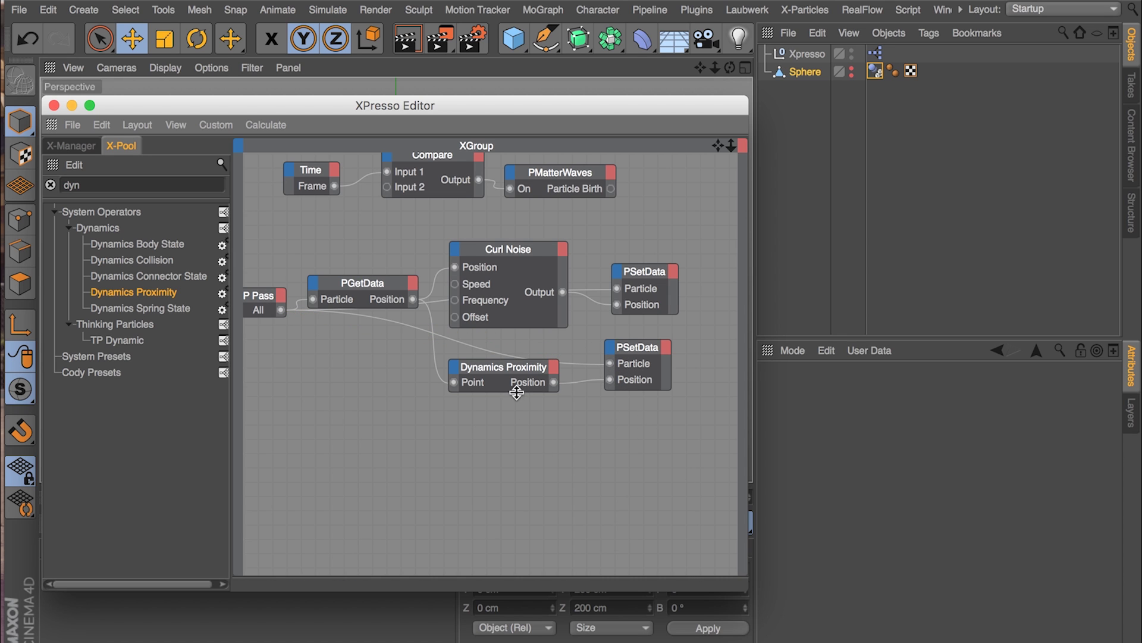
# - Set the Dynamics Proximity node's Object to Sphere and its Mode to Shape
pyautogui.click(517, 369)
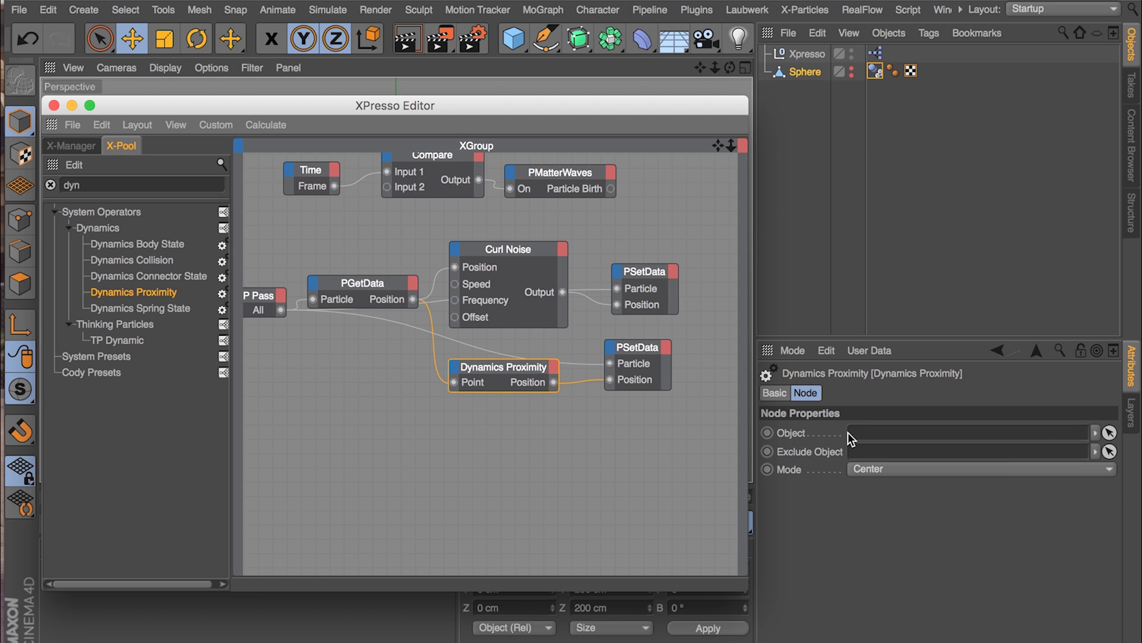
pyautogui.moveTo(799, 70); pyautogui.dragTo(903, 433)
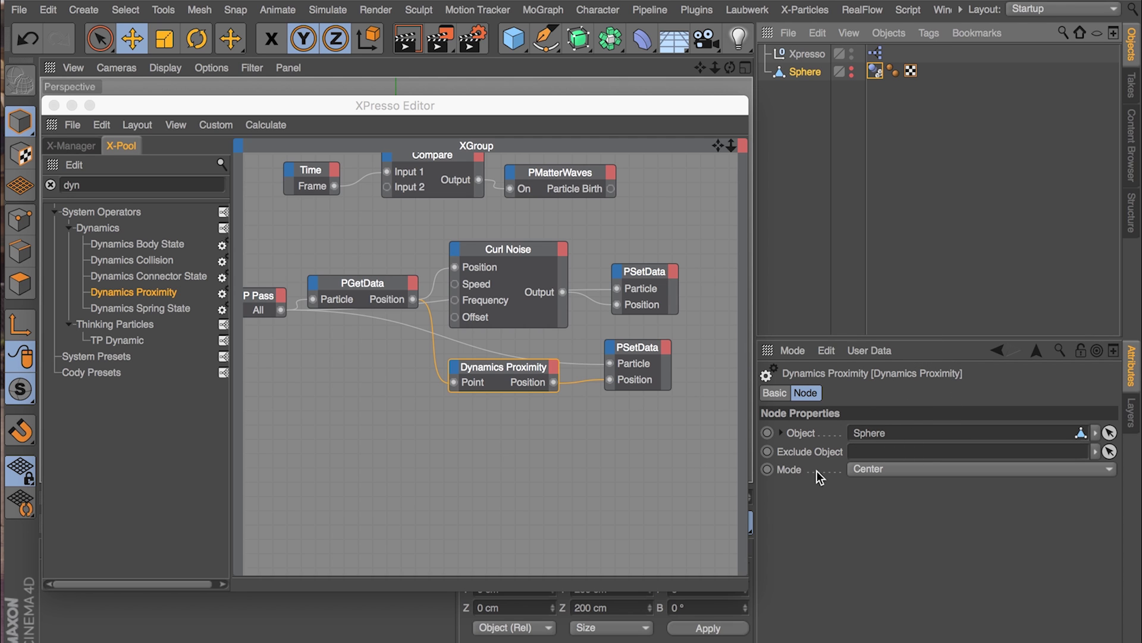
pyautogui.click(869, 470)
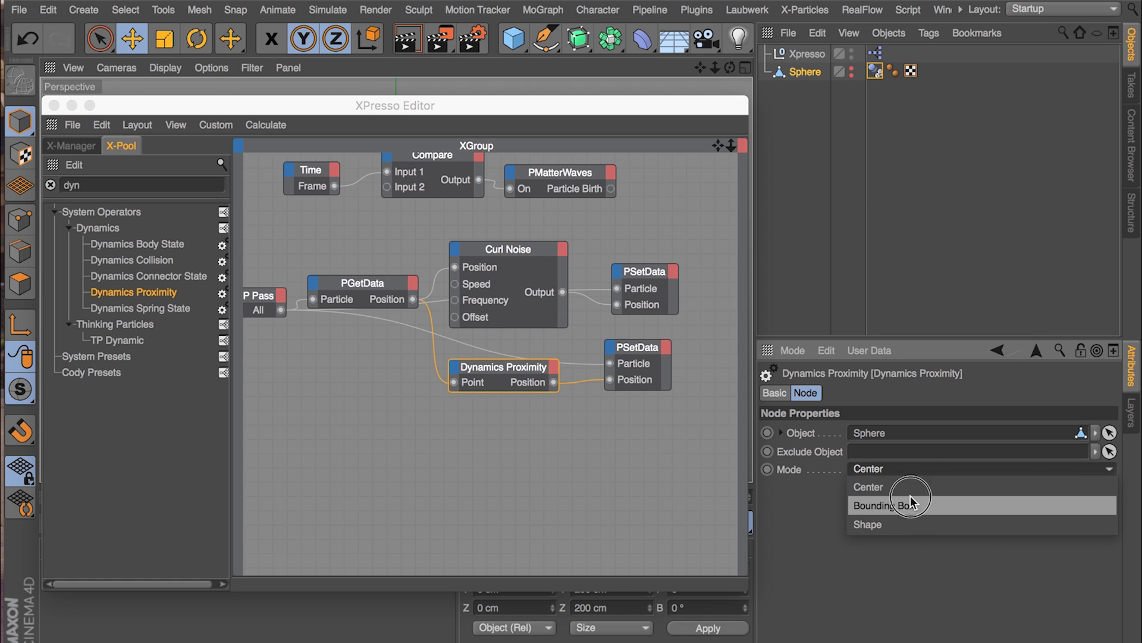
pyautogui.click(912, 524)
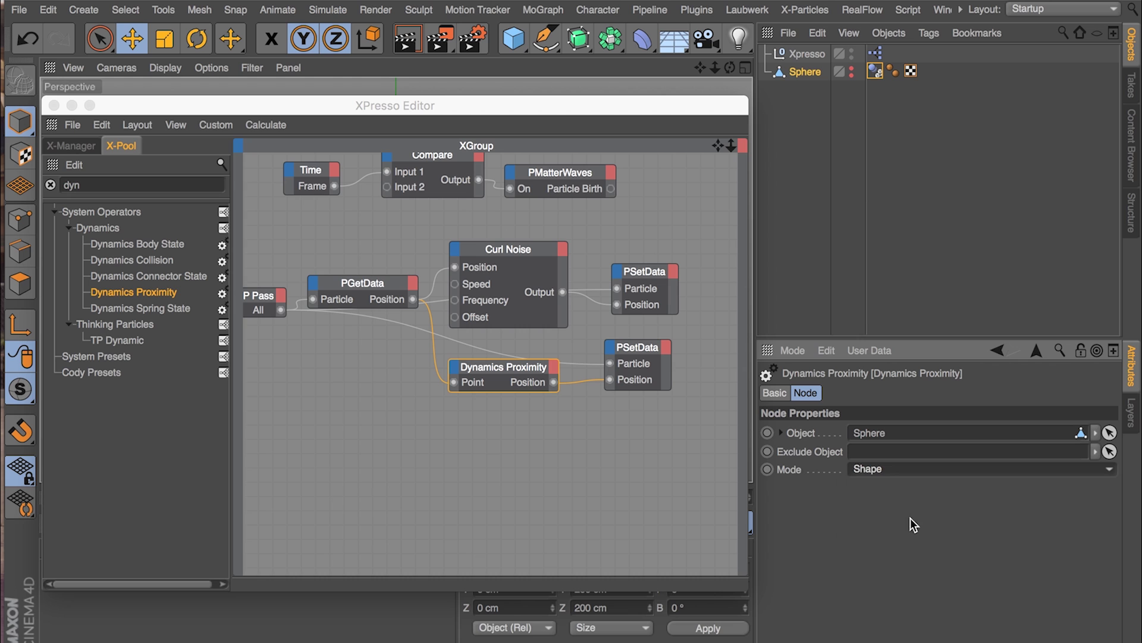
pyautogui.click(630, 461)
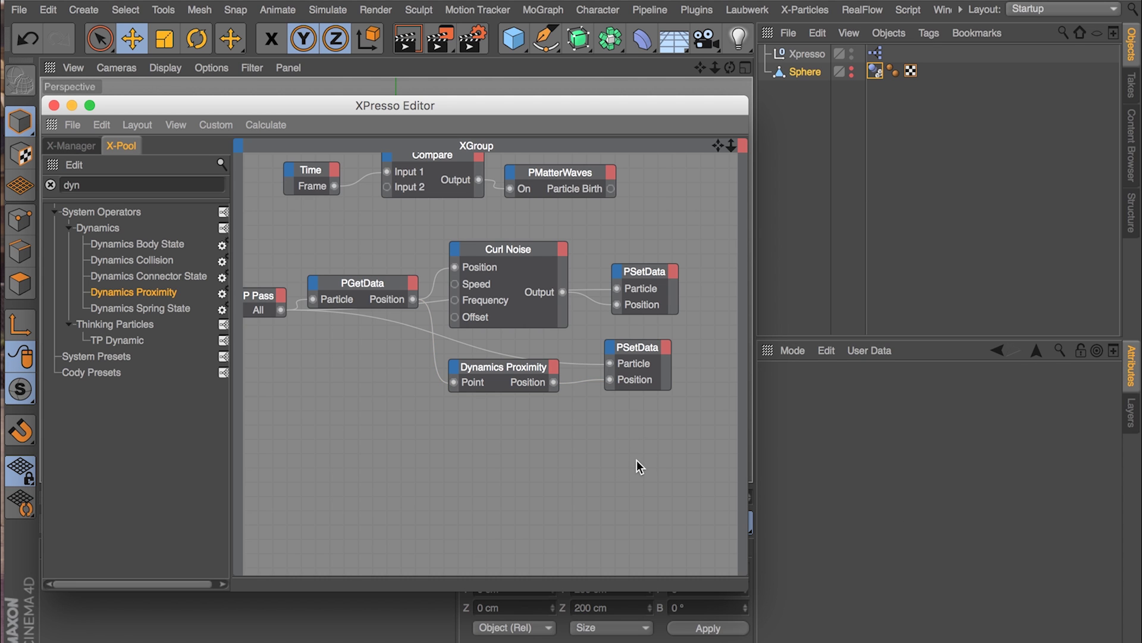
pyautogui.click(54, 105)
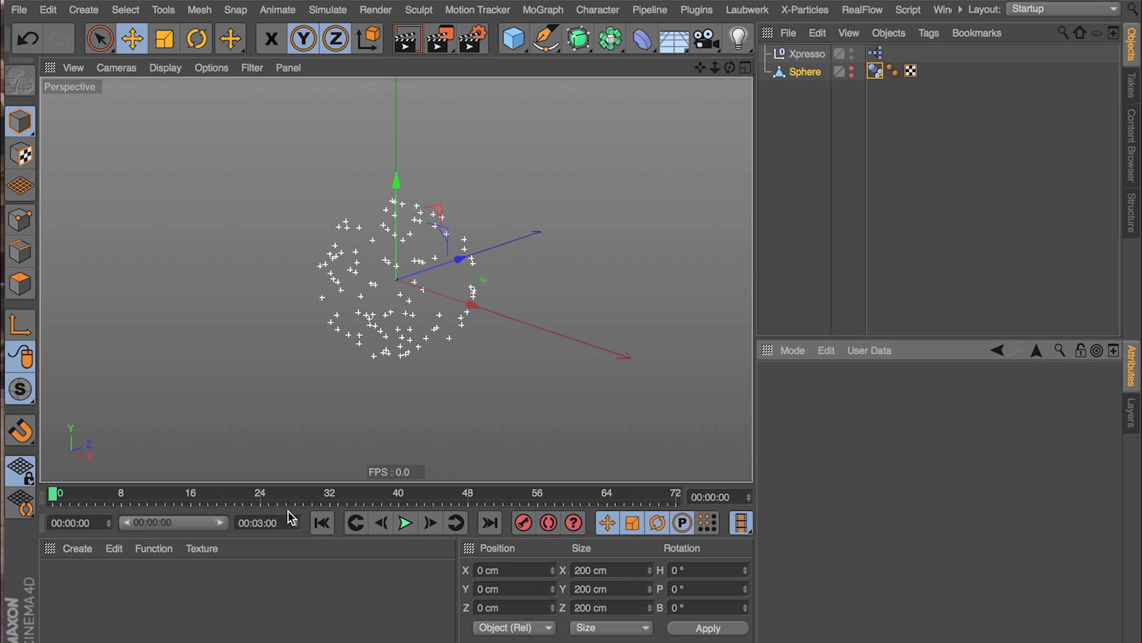
pyautogui.click(405, 522)
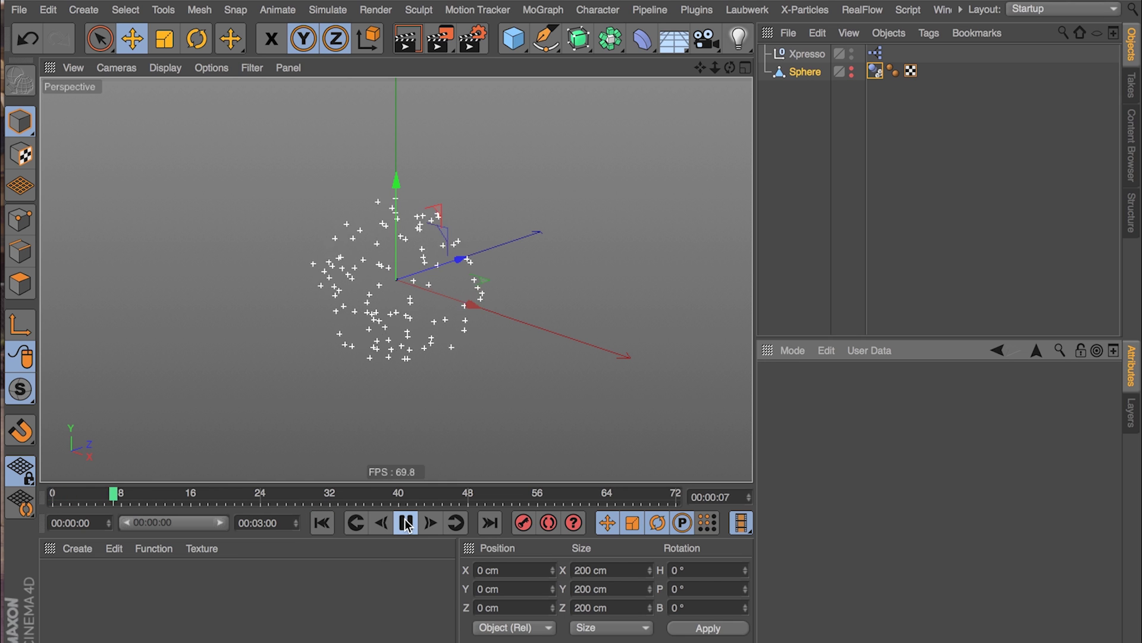
pyautogui.click(405, 522)
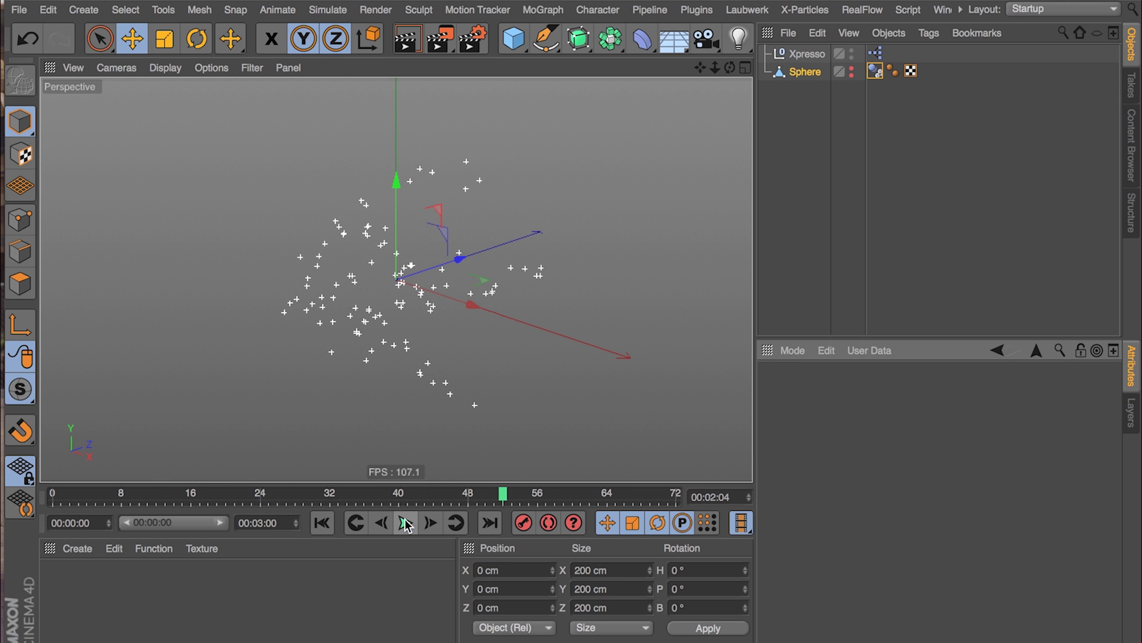
pyautogui.click(330, 523)
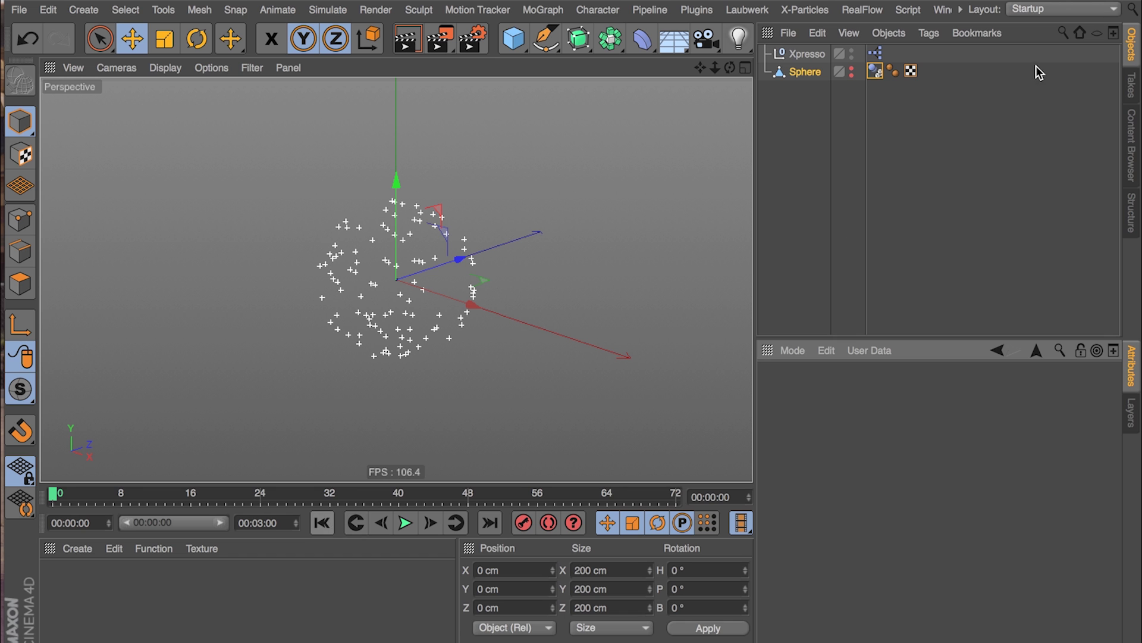
pyautogui.click(886, 72)
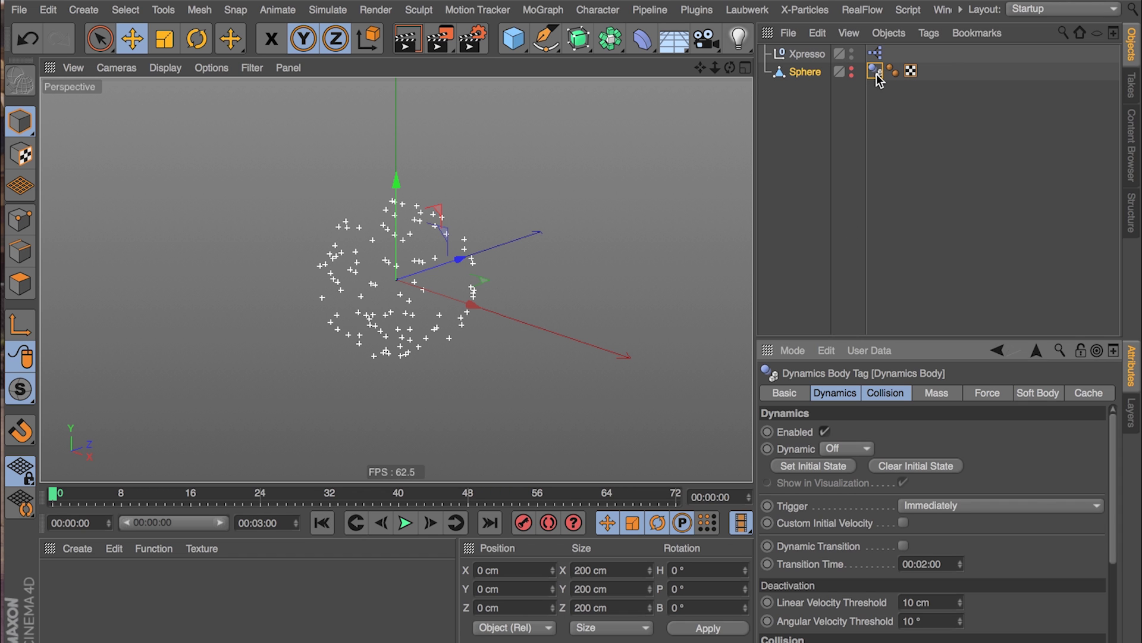
pyautogui.doubleClick(875, 54)
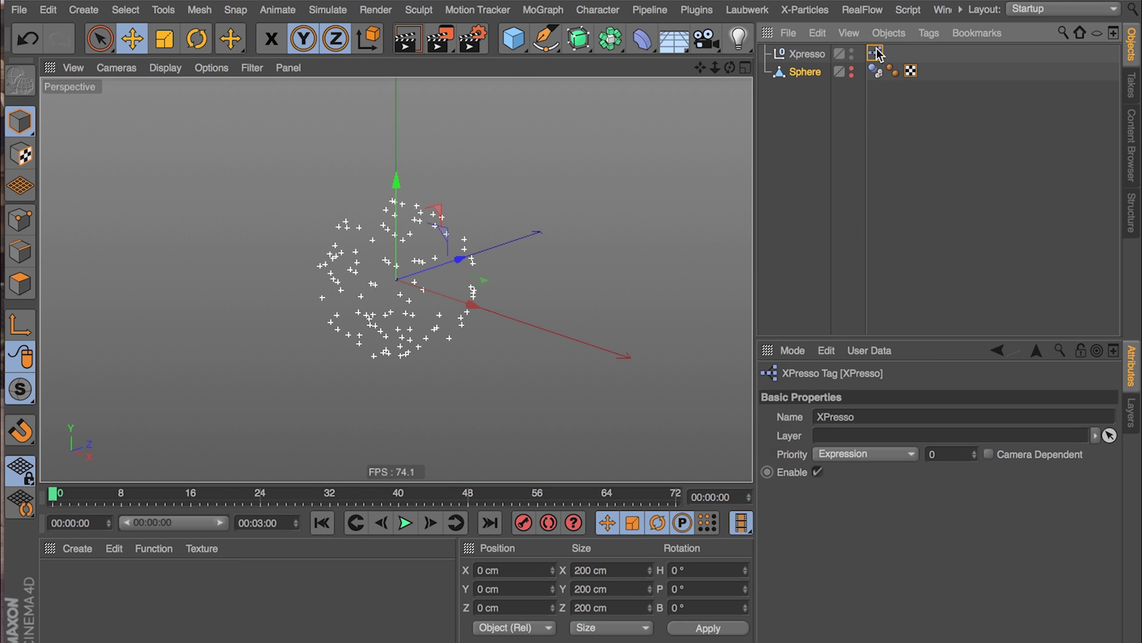
# - Wire a new PGetData copy from P Pass All into Dynamics Proximity Point, then close XPresso
pyautogui.click(406, 393)
pyautogui.click(362, 283)
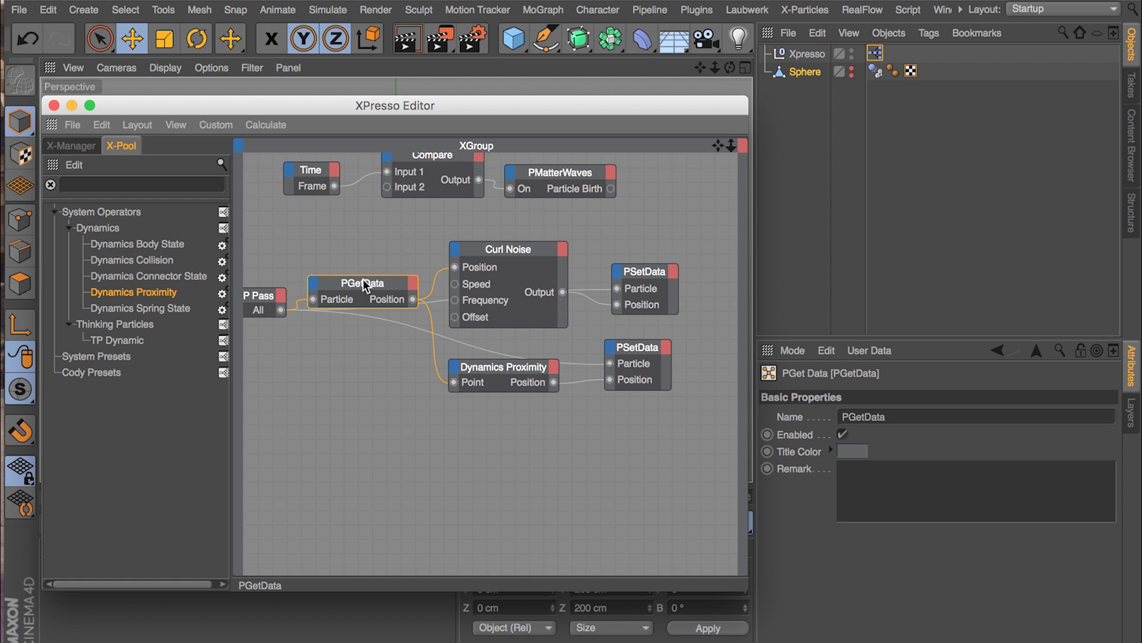
pyautogui.keyDown('ctrl'); pyautogui.moveTo(365, 285); pyautogui.dragTo(374, 368); pyautogui.keyUp('ctrl')
pyautogui.moveTo(280, 310); pyautogui.dragTo(322, 382)
pyautogui.moveTo(422, 381); pyautogui.dragTo(454, 382)
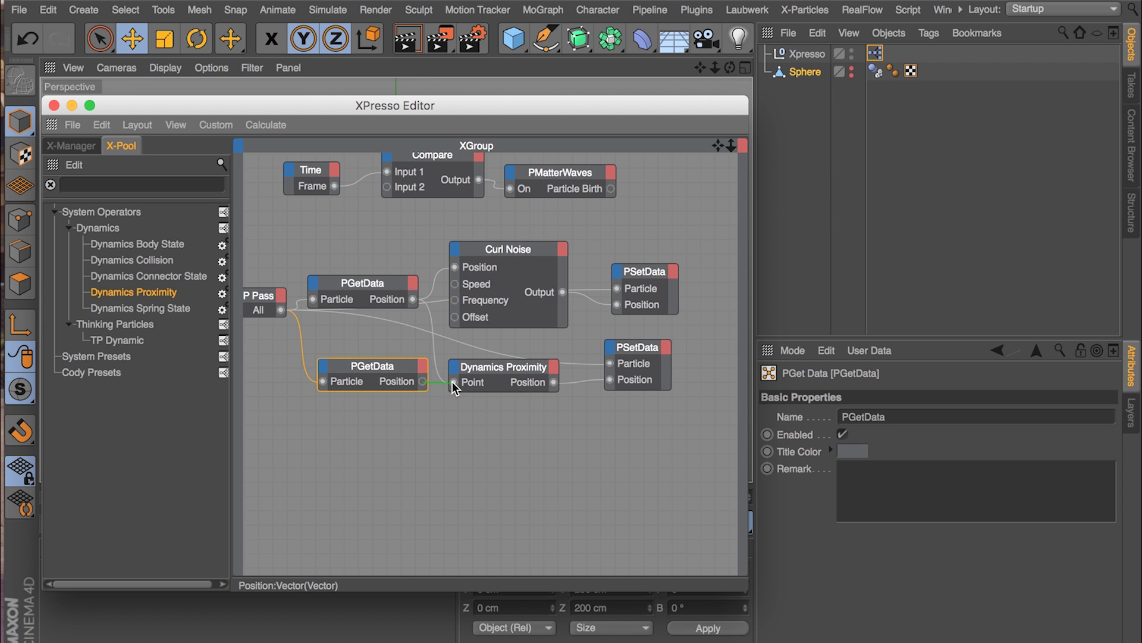
pyautogui.click(54, 105)
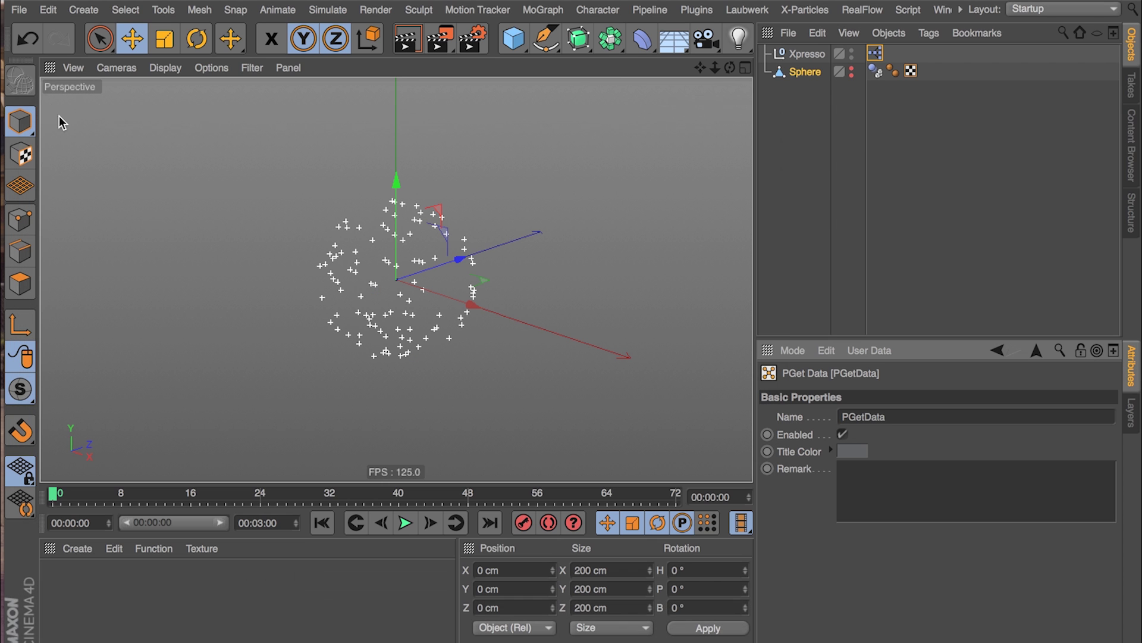
# - Play and orbit to check the particles, rewind to frame 0, and reopen the XPresso editor
pyautogui.click(405, 523)
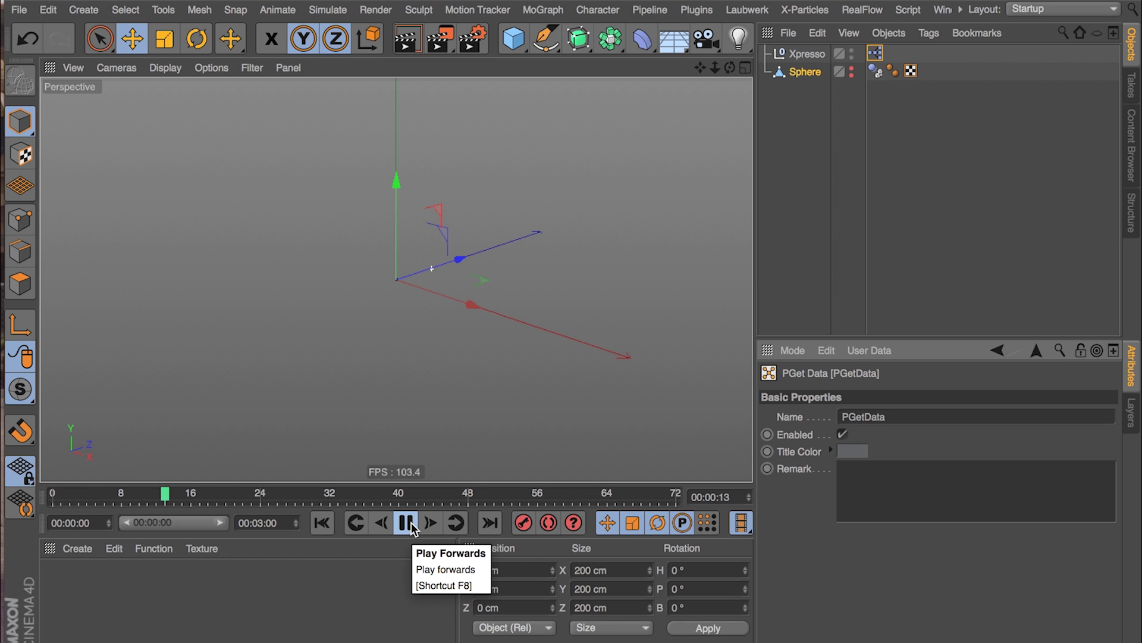
pyautogui.click(404, 285)
pyautogui.keyDown('alt'); pyautogui.moveTo(404, 286); pyautogui.dragTo(523, 305); pyautogui.keyUp('alt')
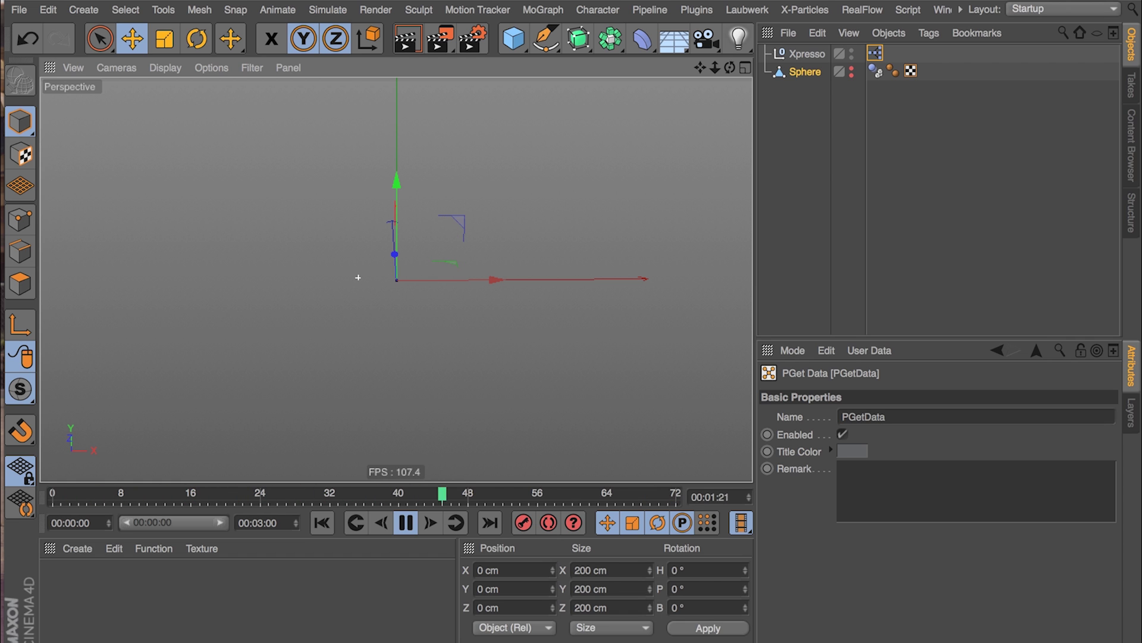
pyautogui.click(405, 523)
pyautogui.hotkey('shift', 'f')
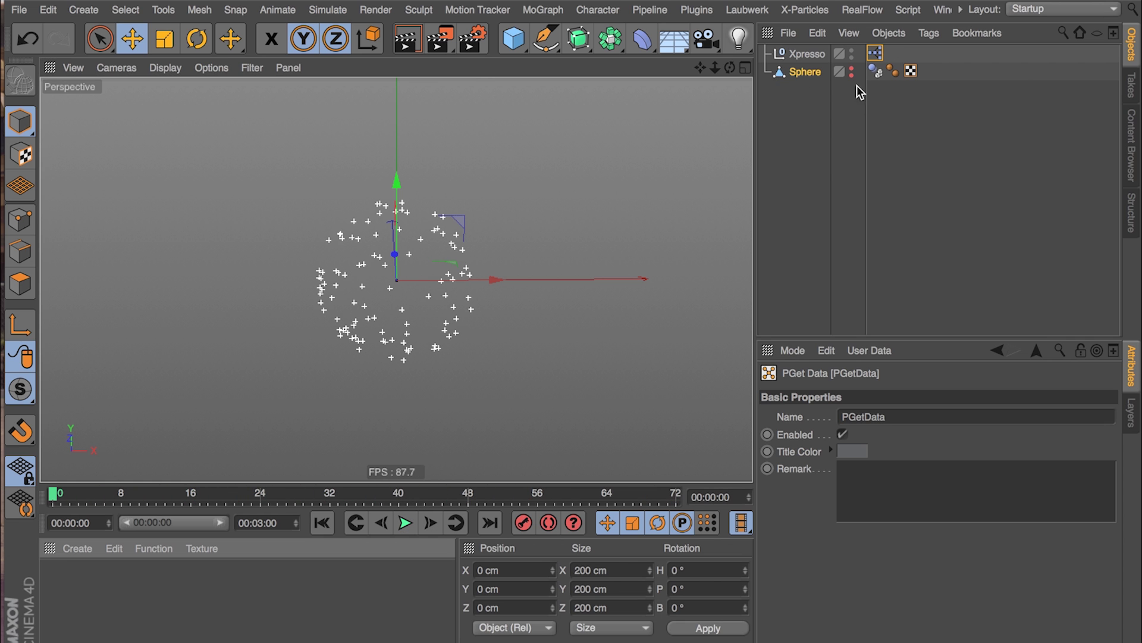
pyautogui.doubleClick(875, 53)
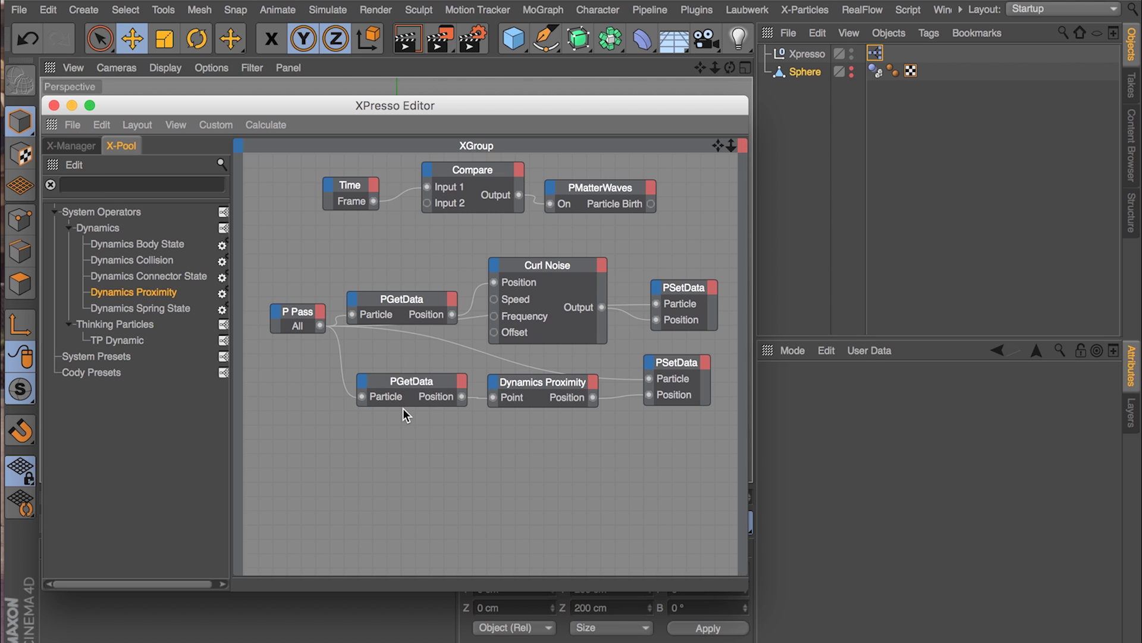
# - Recentre the node graph view around the Curl Noise and Dynamics Proximity nodes
pyautogui.moveTo(568, 489); pyautogui.dragTo(554, 331)
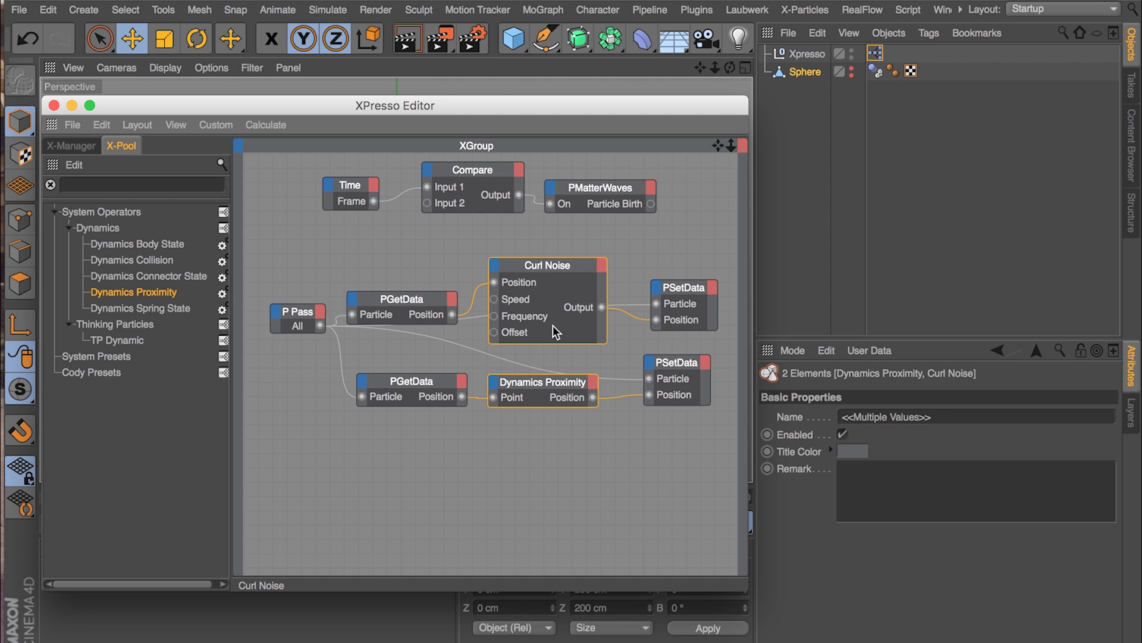
pyautogui.click(486, 492)
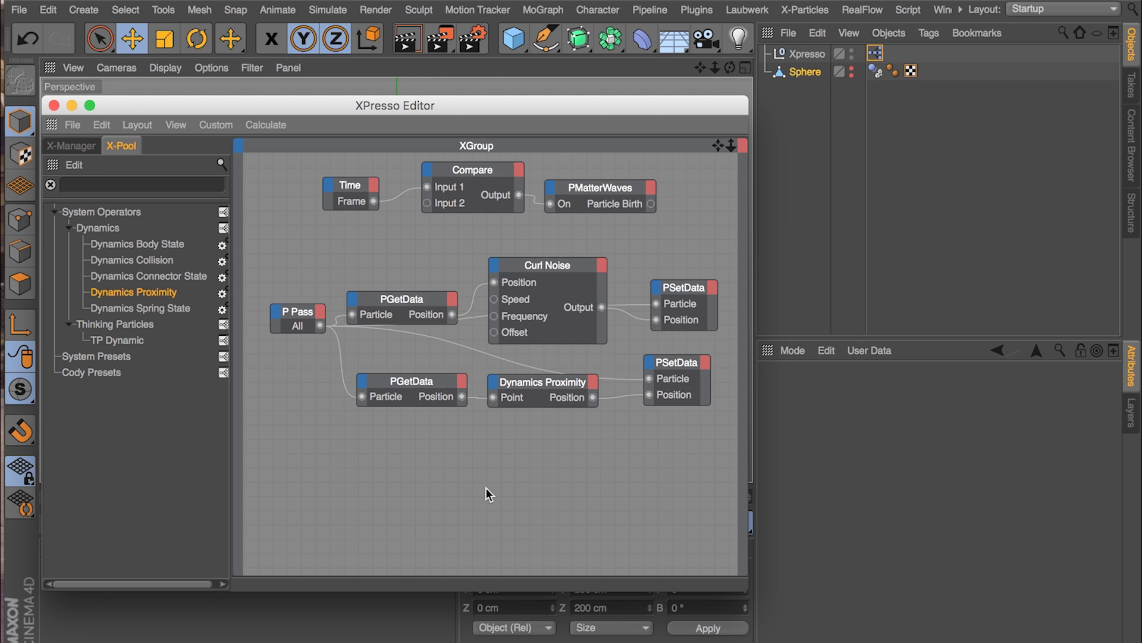
pyautogui.moveTo(480, 448); pyautogui.dragTo(493, 505, button='middle')
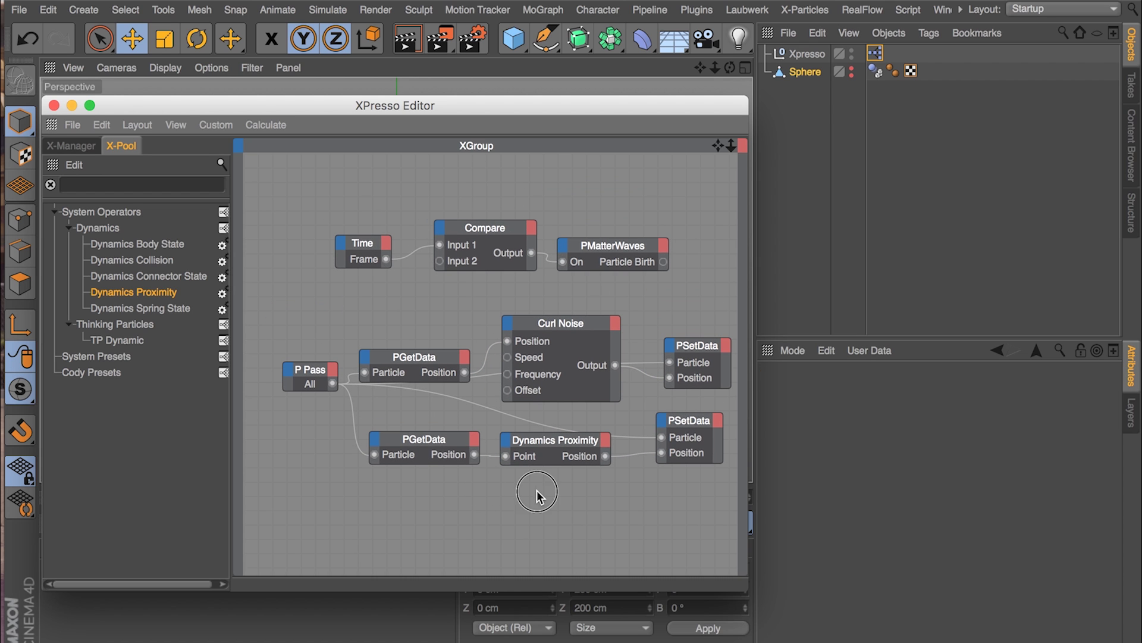
pyautogui.moveTo(555, 486); pyautogui.dragTo(543, 506, button='middle')
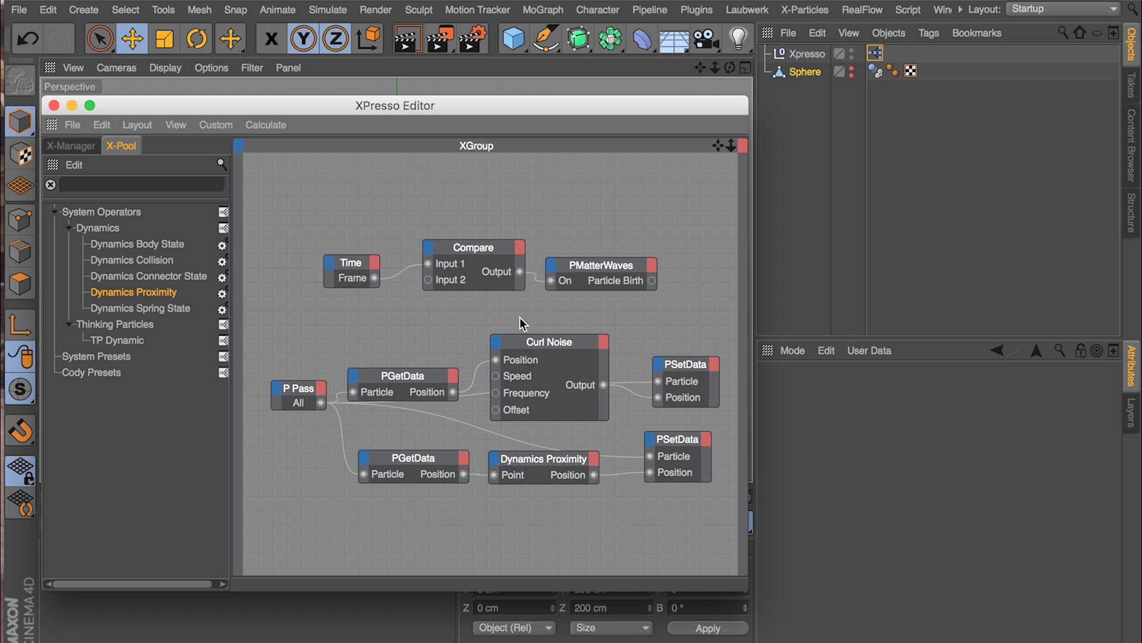
pyautogui.moveTo(519, 317); pyautogui.dragTo(538, 520)
pyautogui.click(542, 518)
# - Add object reference nodes for Curl Noise and Dynamics Proximity and move them right
pyautogui.click(559, 351)
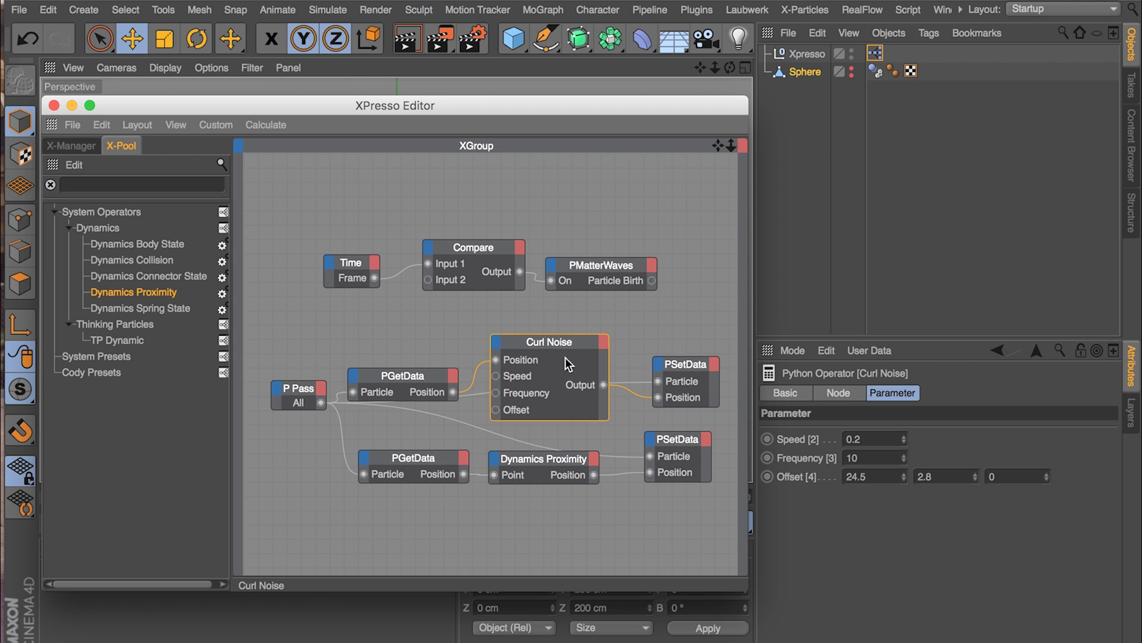
pyautogui.moveTo(771, 374); pyautogui.dragTo(476, 187)
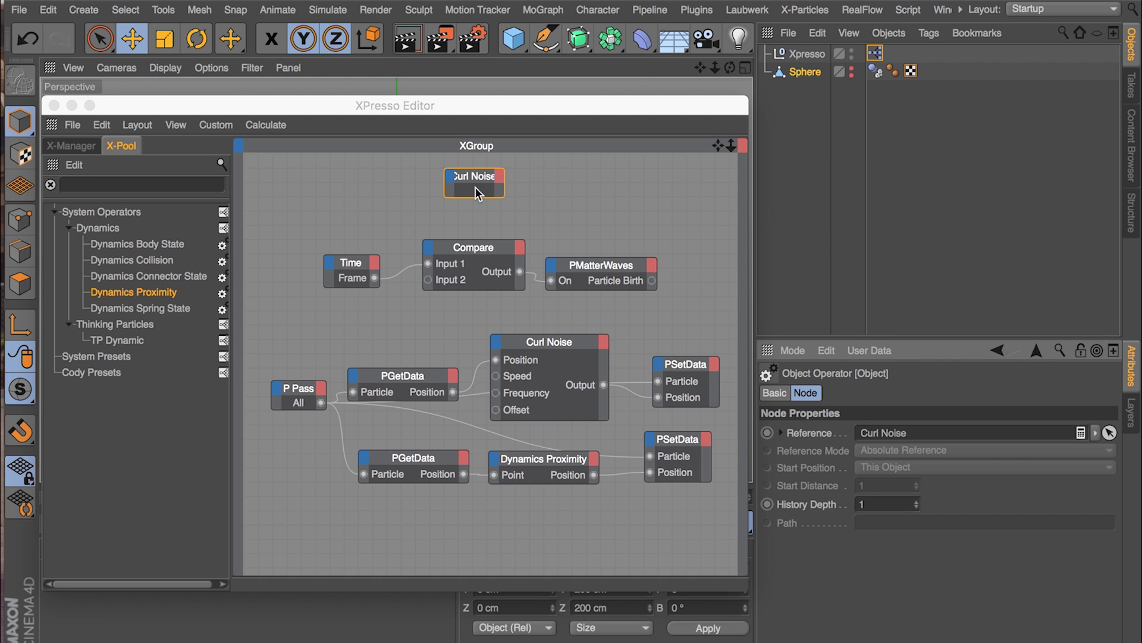
pyautogui.click(546, 458)
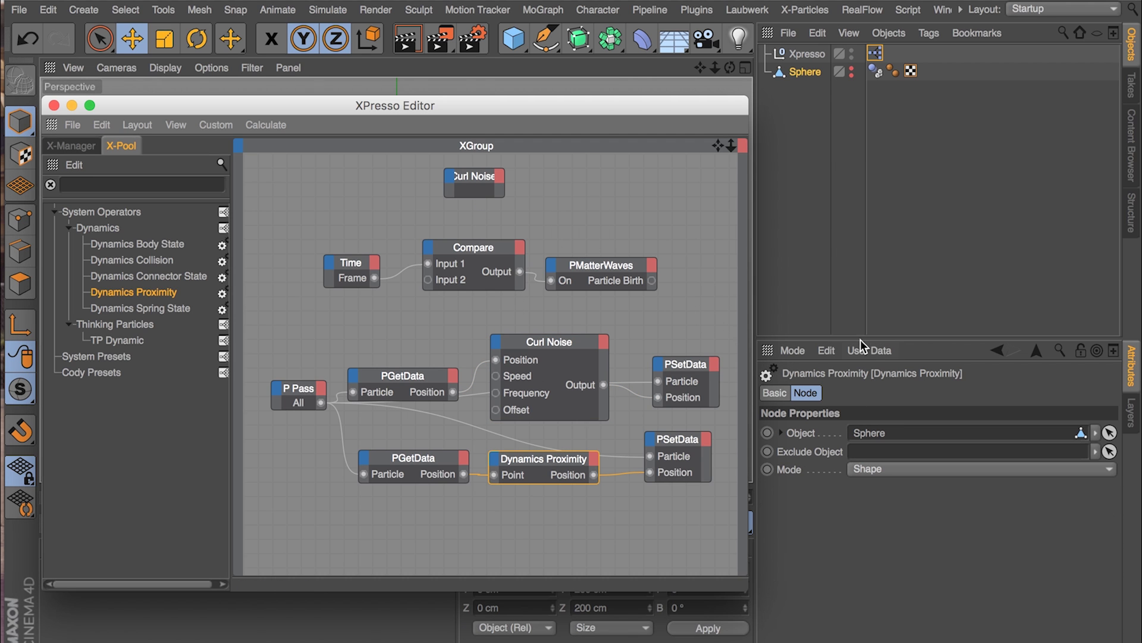
pyautogui.moveTo(770, 375); pyautogui.dragTo(477, 220)
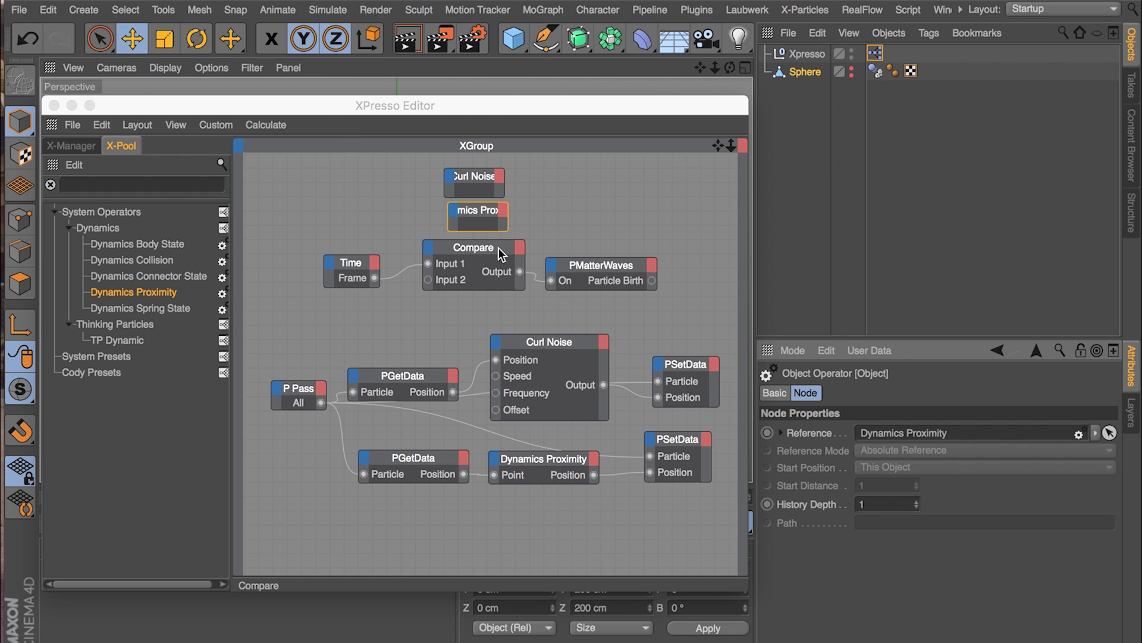
pyautogui.scroll(3, 506, 220)
pyautogui.keyDown('shift'); pyautogui.click(486, 246); pyautogui.keyUp('shift')
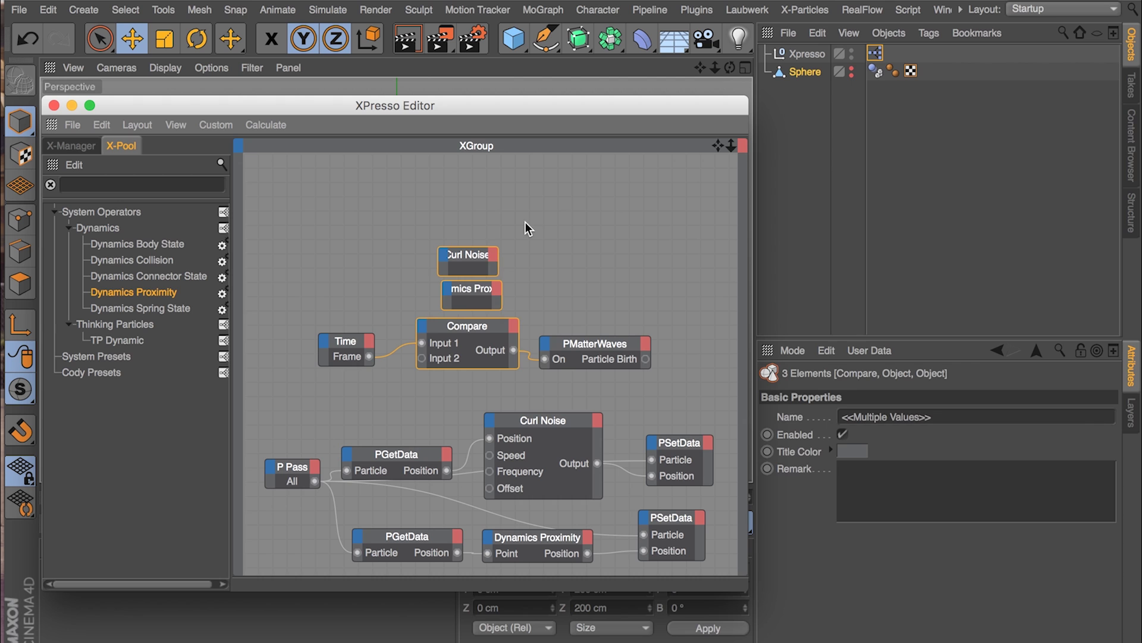
pyautogui.moveTo(538, 212); pyautogui.dragTo(480, 298)
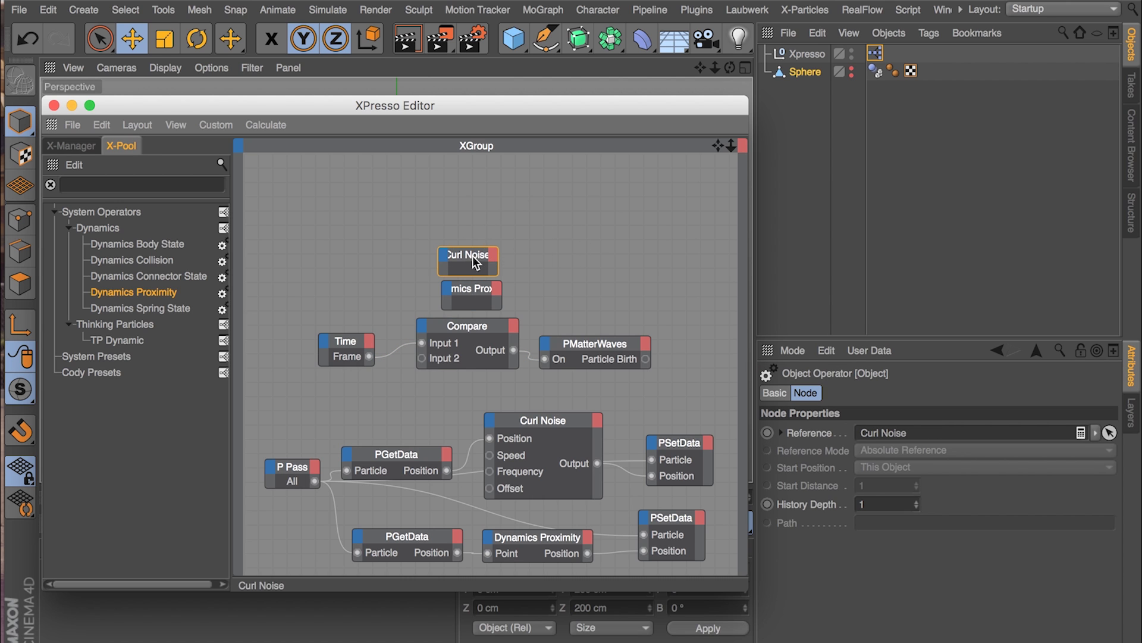
pyautogui.moveTo(503, 220); pyautogui.dragTo(578, 291)
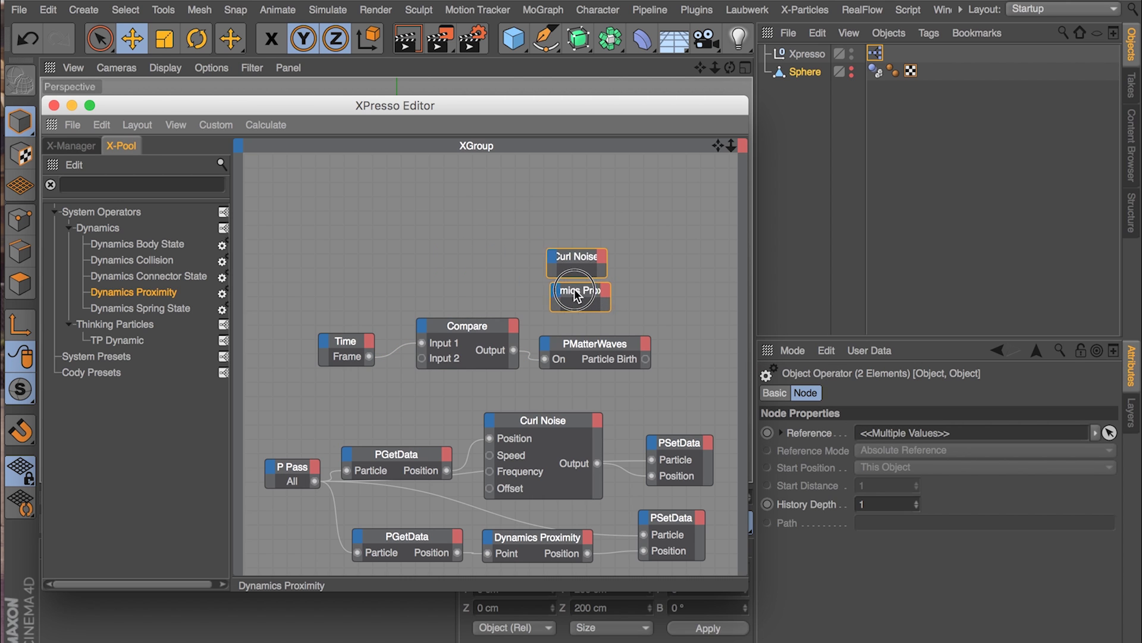
pyautogui.click(579, 232)
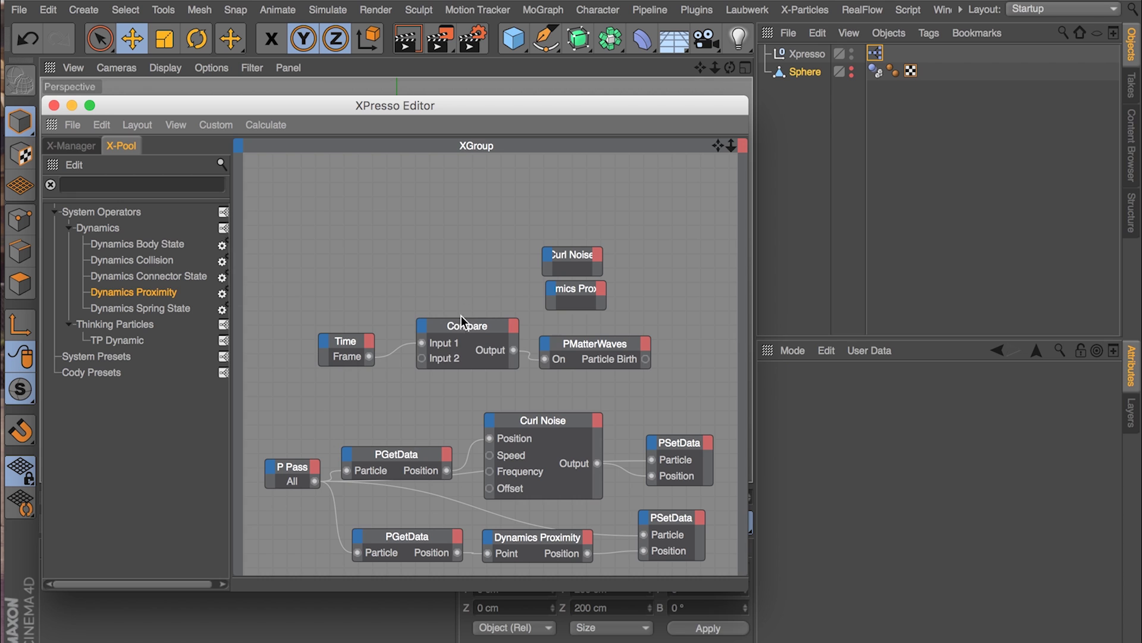
# - Duplicate the Compare node, feed it the Time frame, and set its function to >
pyautogui.keyDown('ctrl'); pyautogui.moveTo(462, 315); pyautogui.dragTo(462, 269); pyautogui.keyUp('ctrl')
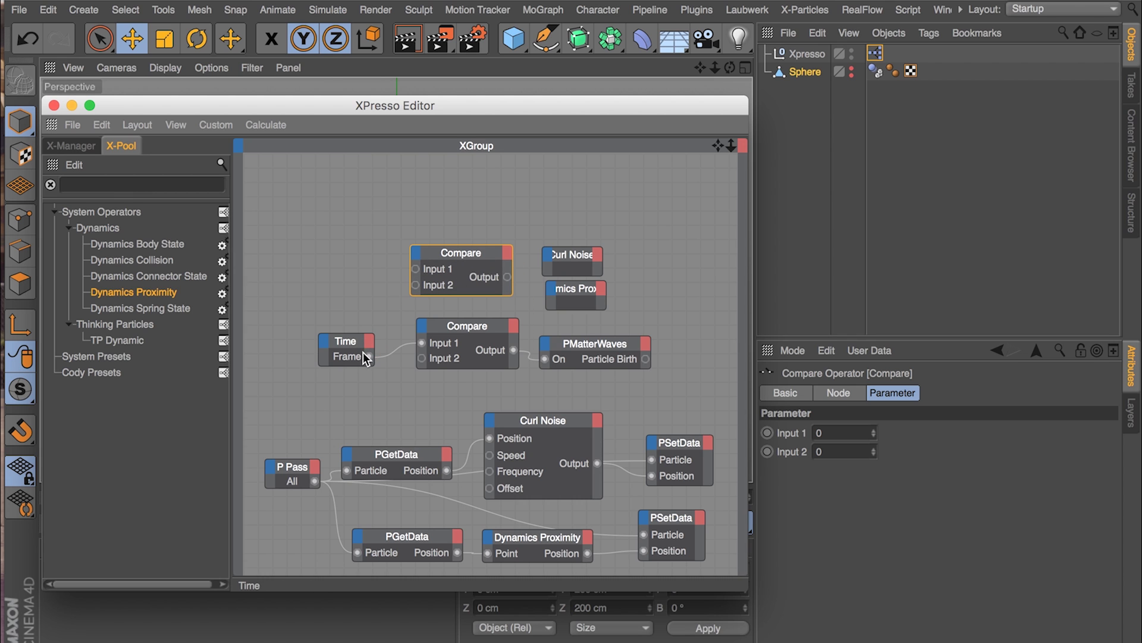
pyautogui.moveTo(365, 354); pyautogui.dragTo(416, 269)
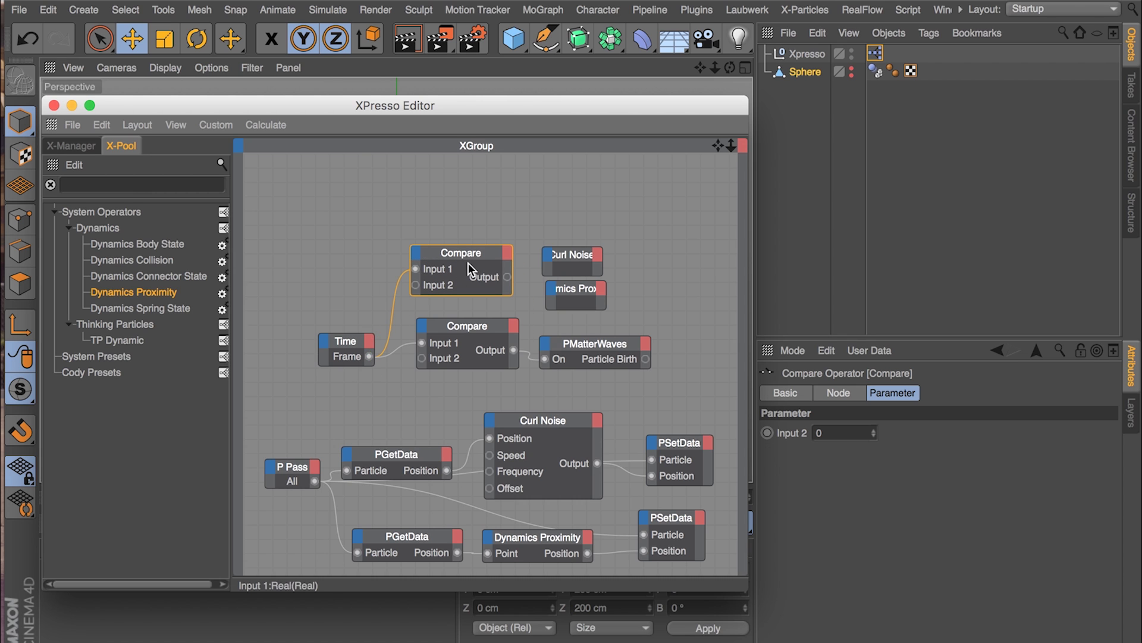
pyautogui.moveTo(359, 343); pyautogui.dragTo(365, 293)
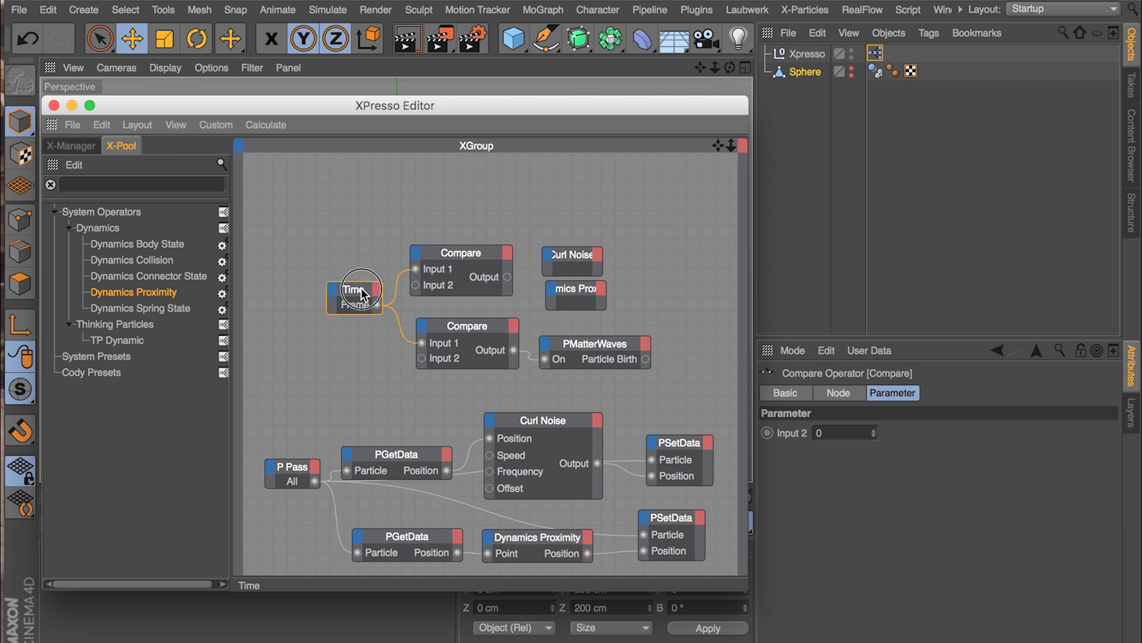
pyautogui.click(440, 260)
pyautogui.click(835, 393)
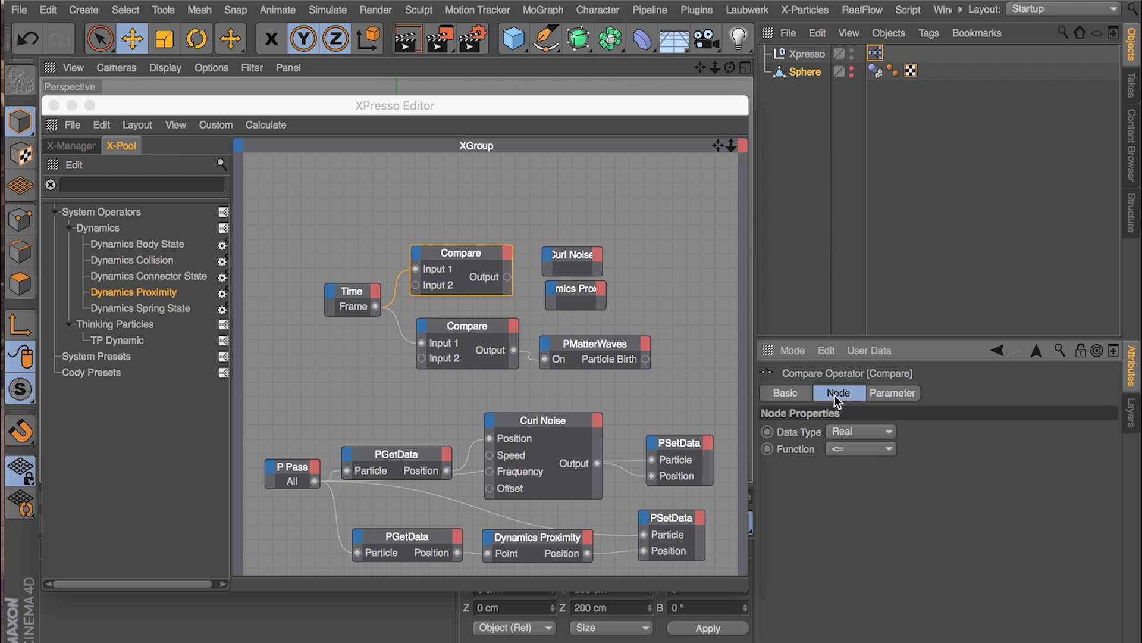
pyautogui.click(870, 449)
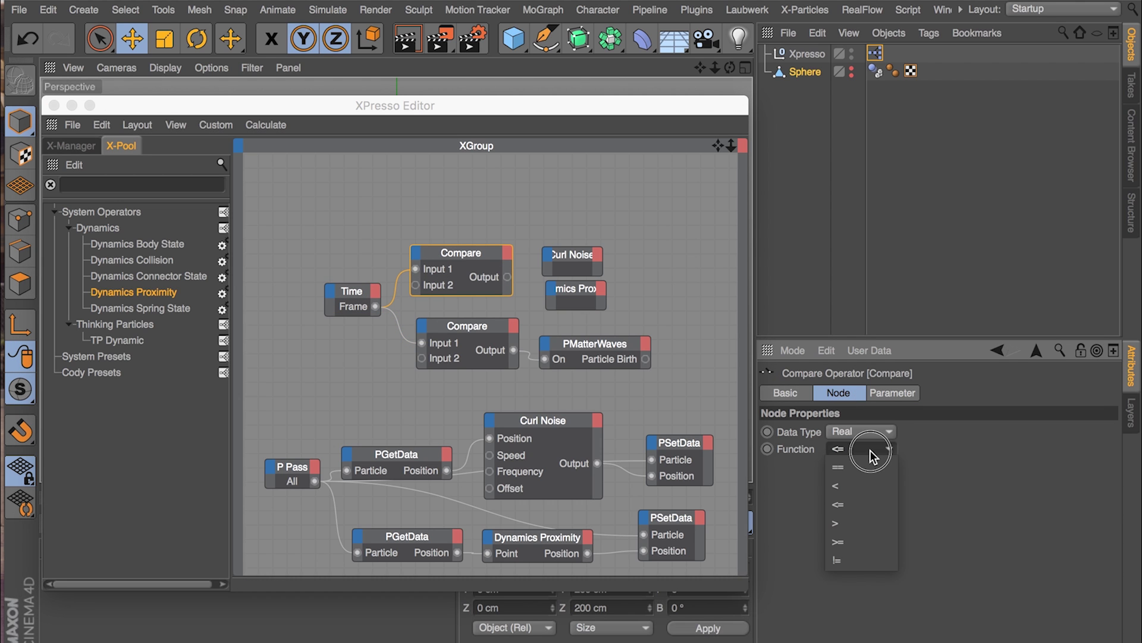
pyautogui.click(859, 521)
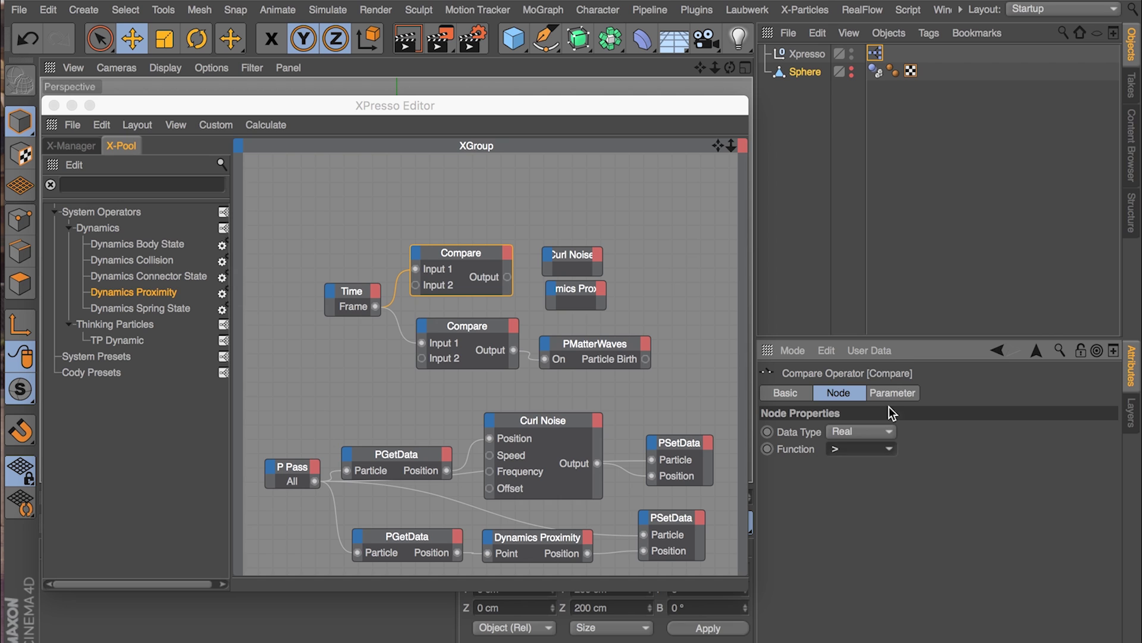
pyautogui.click(891, 394)
# - Wire the new Compare output into Enabled on the Curl Noise and Dynamics Proximity references
pyautogui.click(558, 170)
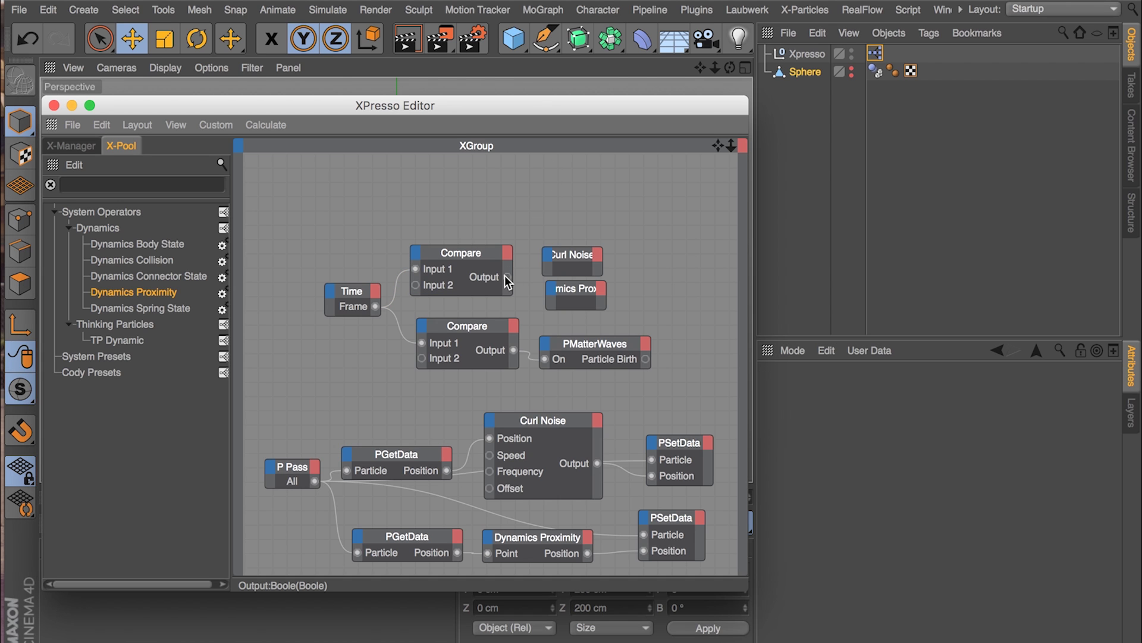
pyautogui.moveTo(507, 277); pyautogui.dragTo(553, 293)
pyautogui.moveTo(589, 265)
pyautogui.click(664, 265)
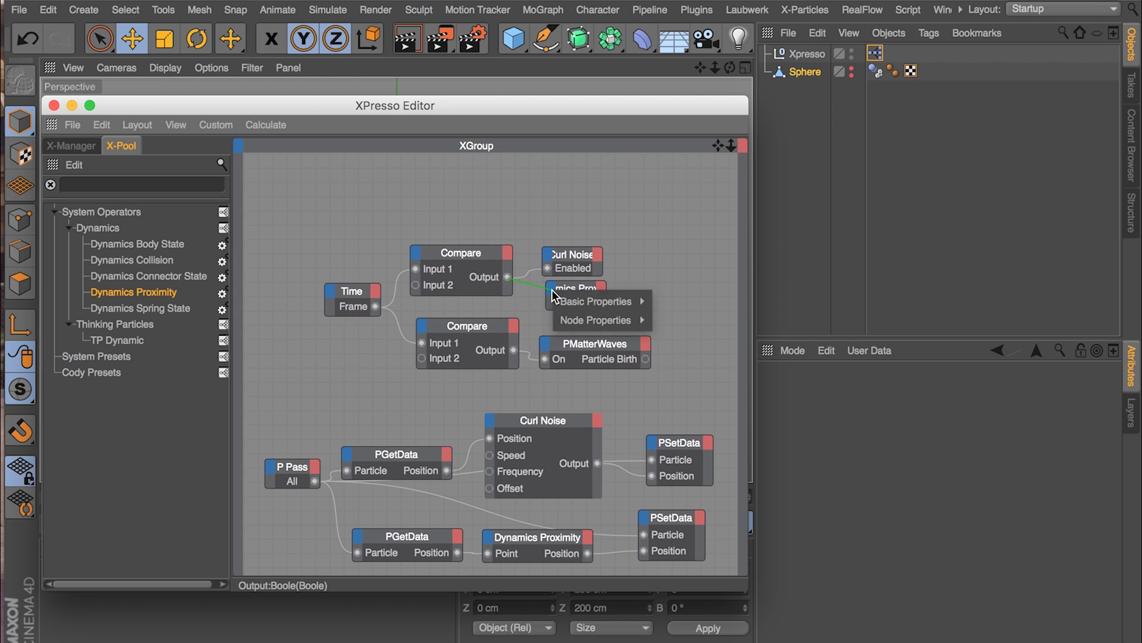
pyautogui.moveTo(619, 301)
pyautogui.click(682, 299)
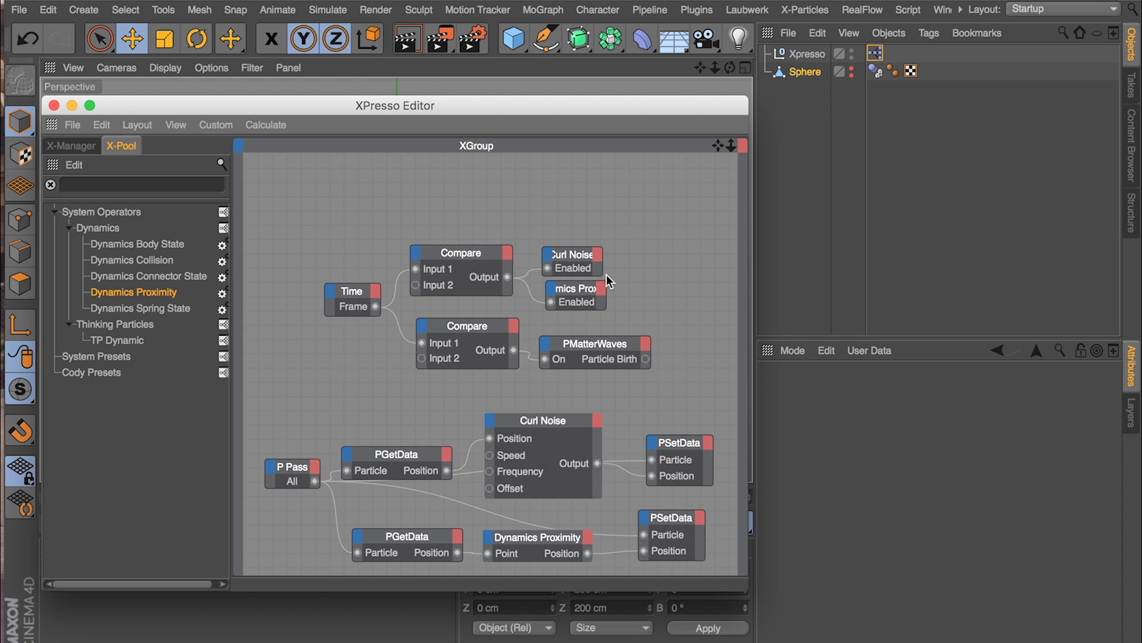
pyautogui.click(569, 248)
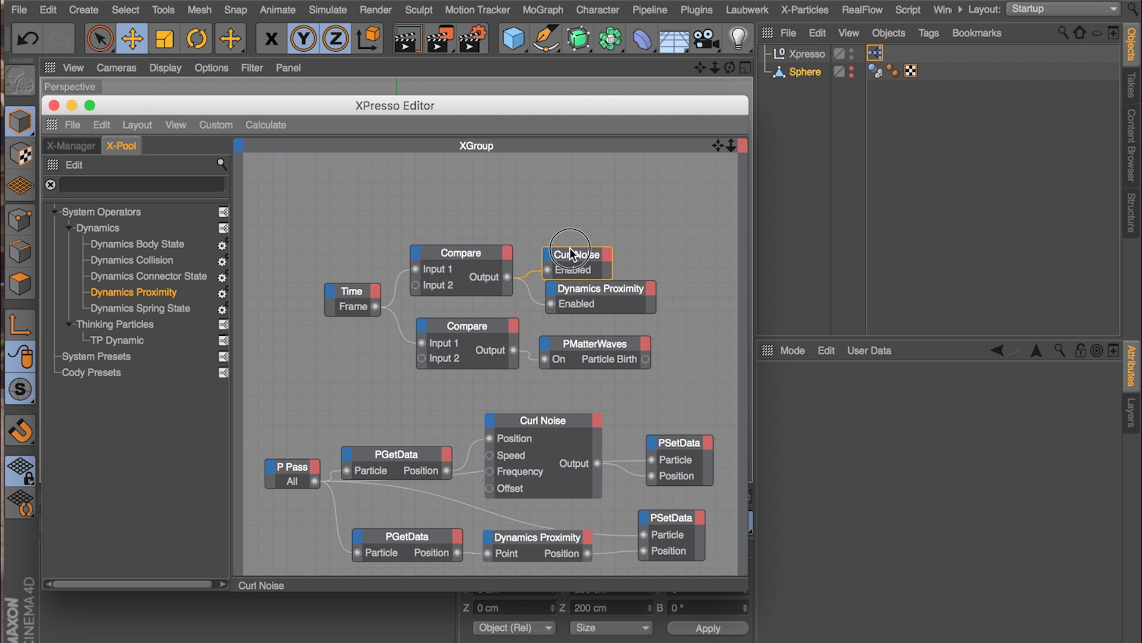
pyautogui.moveTo(570, 248); pyautogui.dragTo(589, 236)
# - Close the XPresso editor, preview the animation, and rewind to frame 0
pyautogui.click(54, 106)
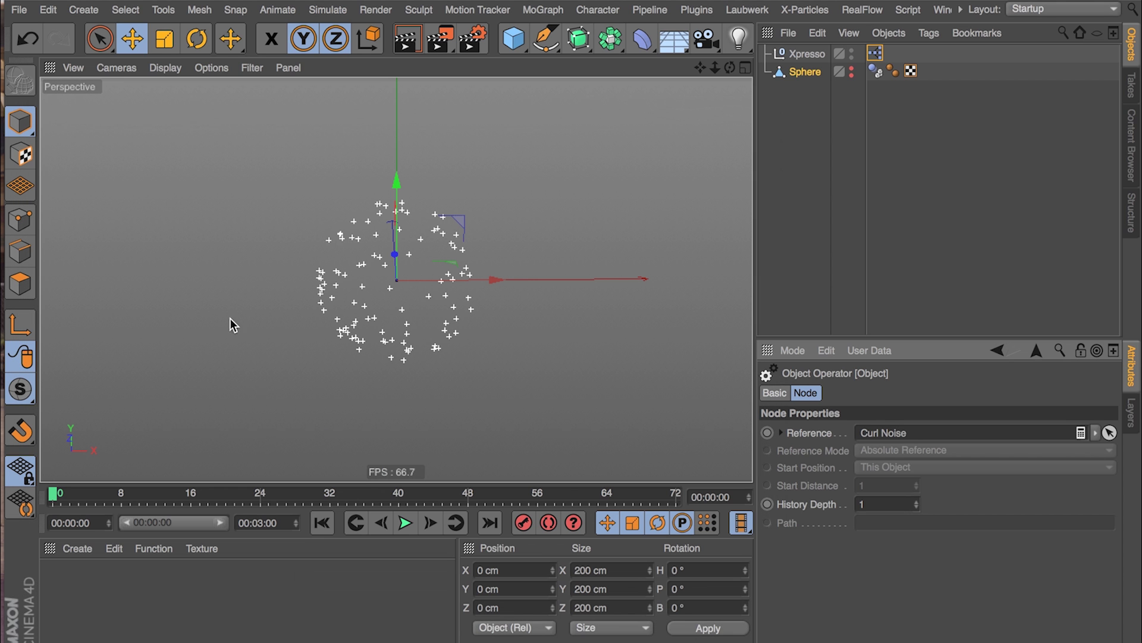
pyautogui.click(405, 523)
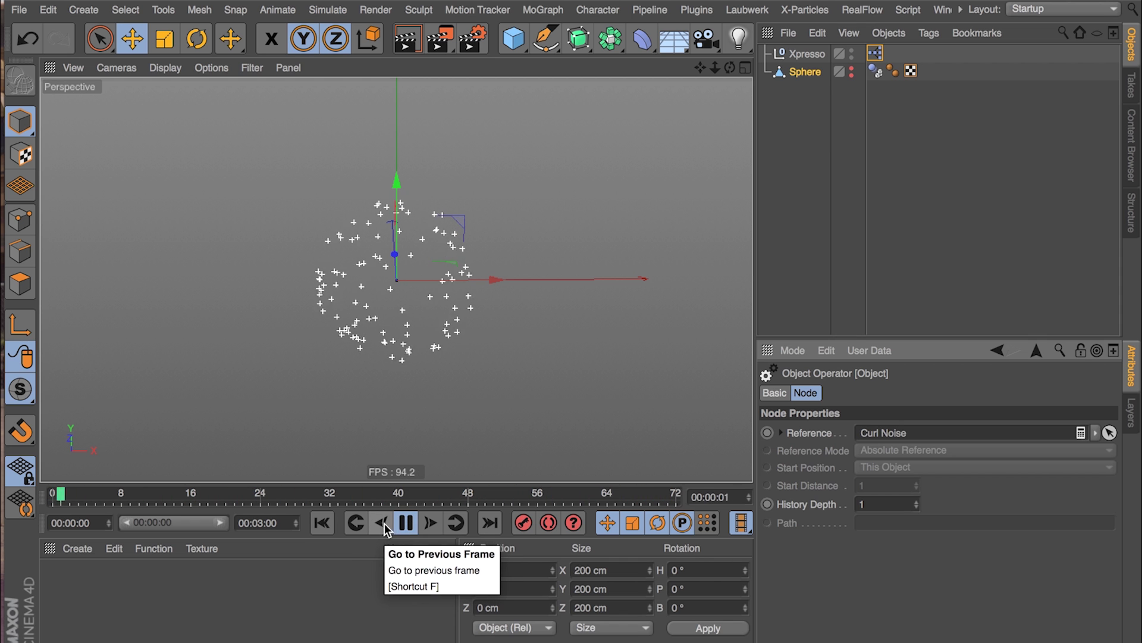
pyautogui.click(406, 523)
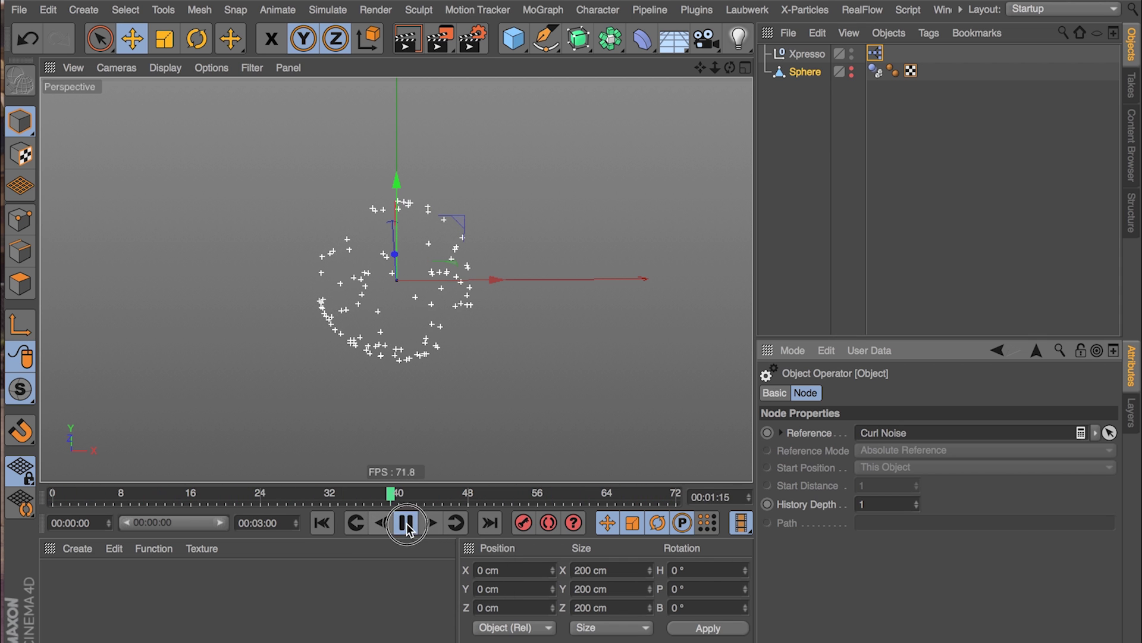
pyautogui.click(321, 522)
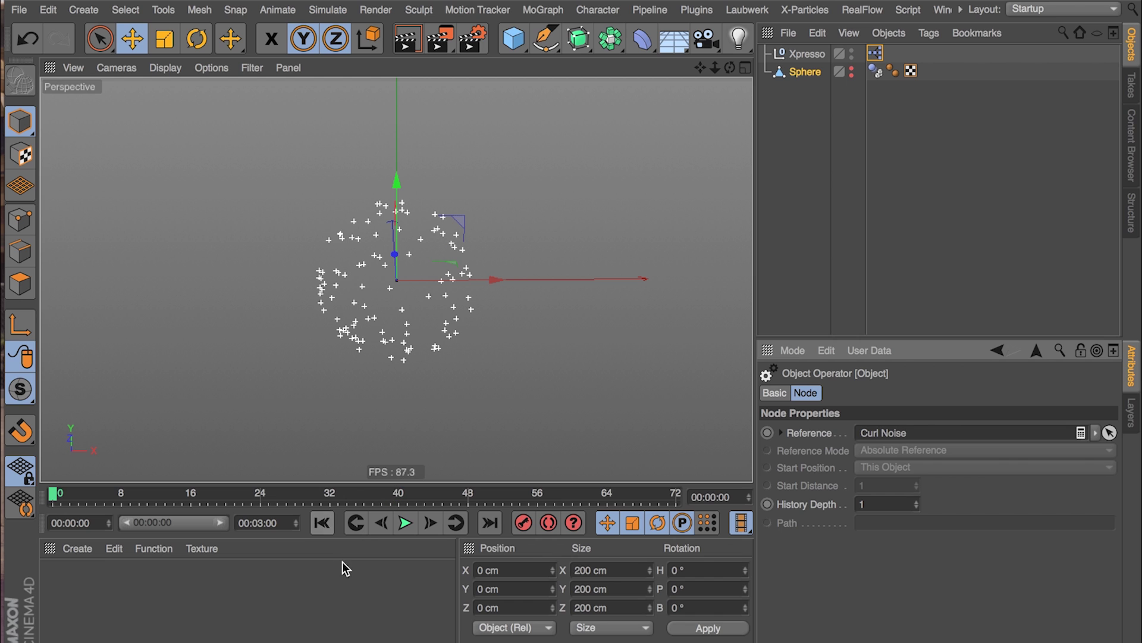
# - Set the animation end time to 30, play it through, and rewind to the start
pyautogui.click(265, 522)
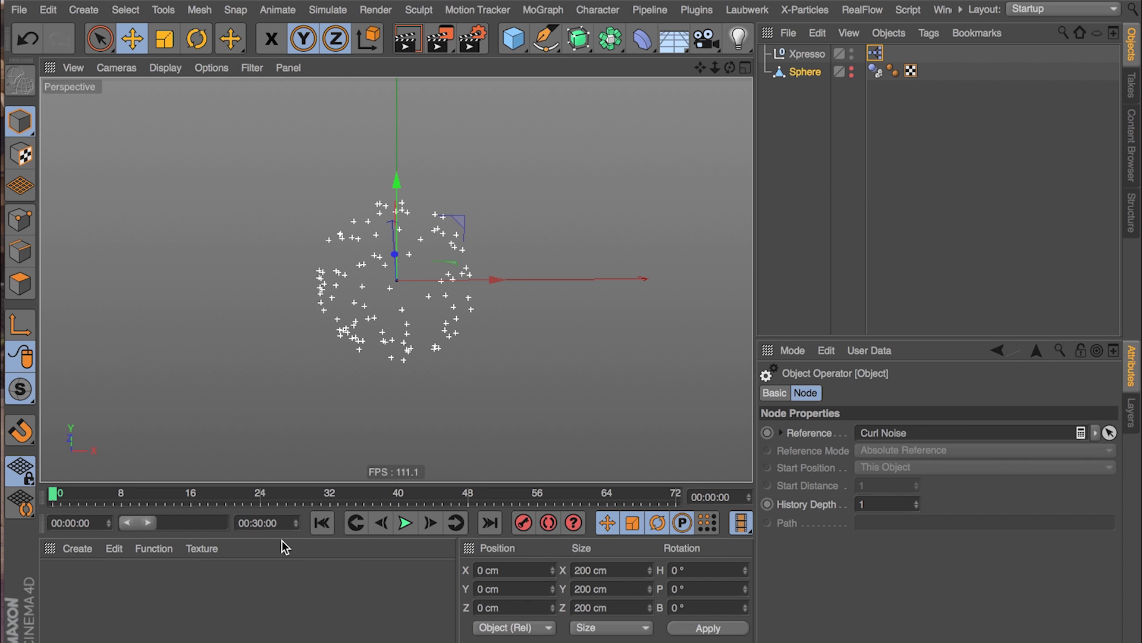
pyautogui.write('30')
pyautogui.press('Return')
pyautogui.click(405, 522)
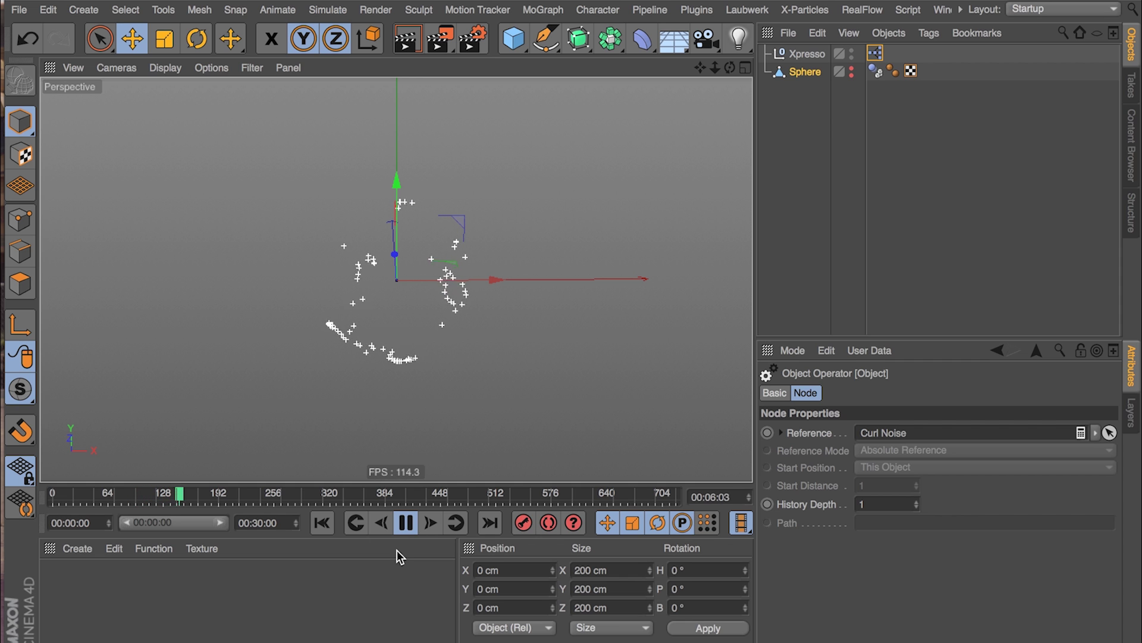
pyautogui.click(408, 526)
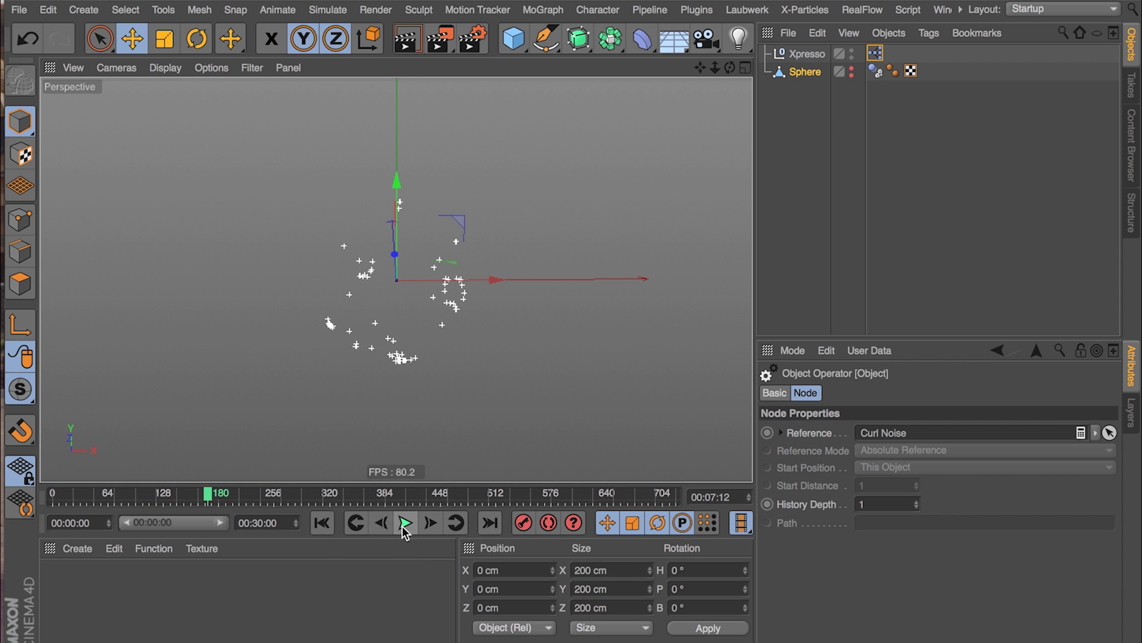
pyautogui.click(324, 525)
pyautogui.click(809, 124)
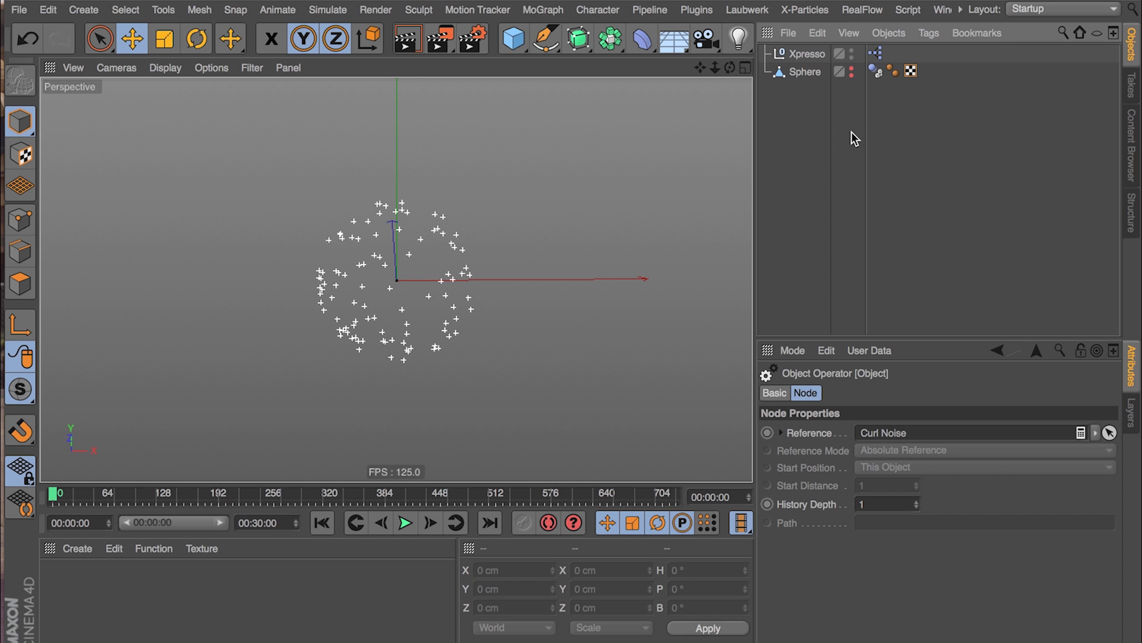
# - Add a MoGraph Tracer and set its Trace Link to the All particle group
pyautogui.click(542, 9)
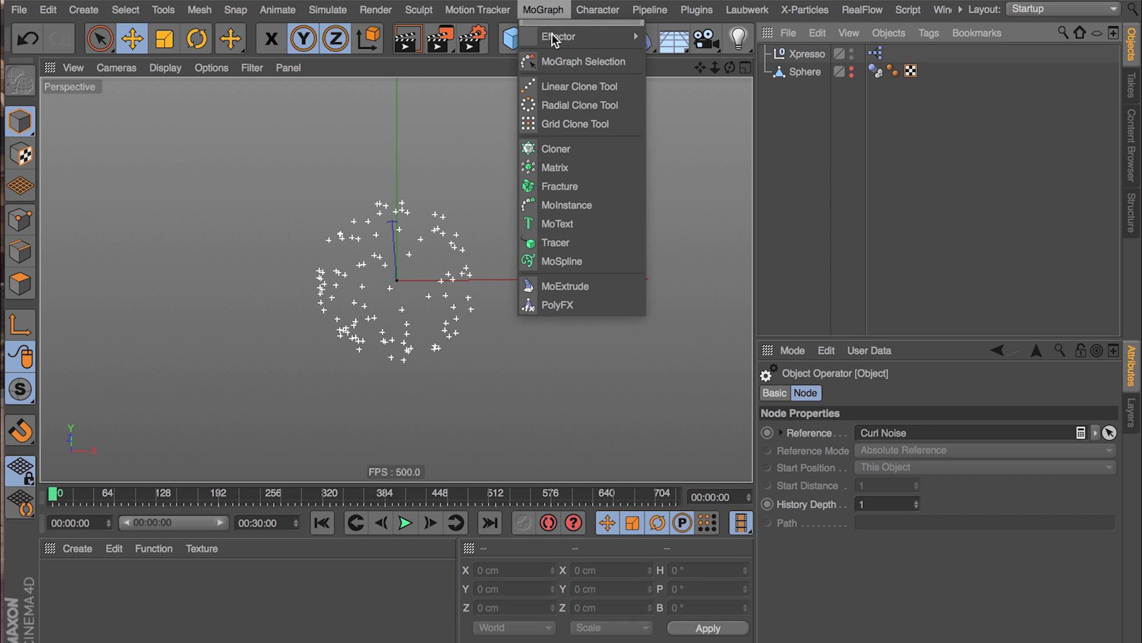
pyautogui.click(575, 244)
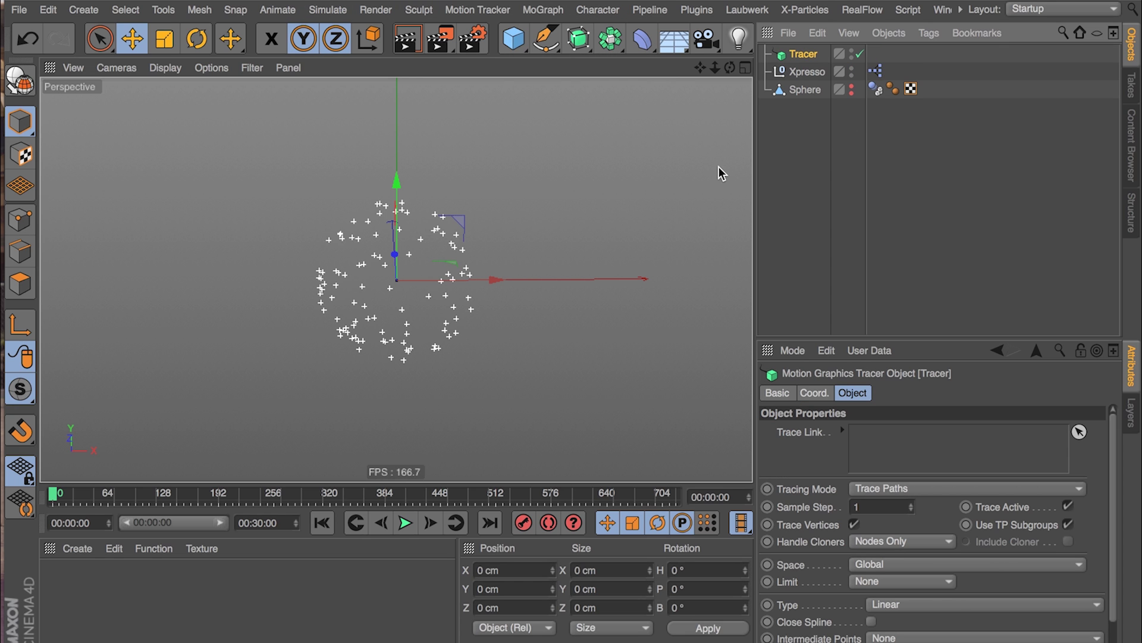
pyautogui.click(328, 9)
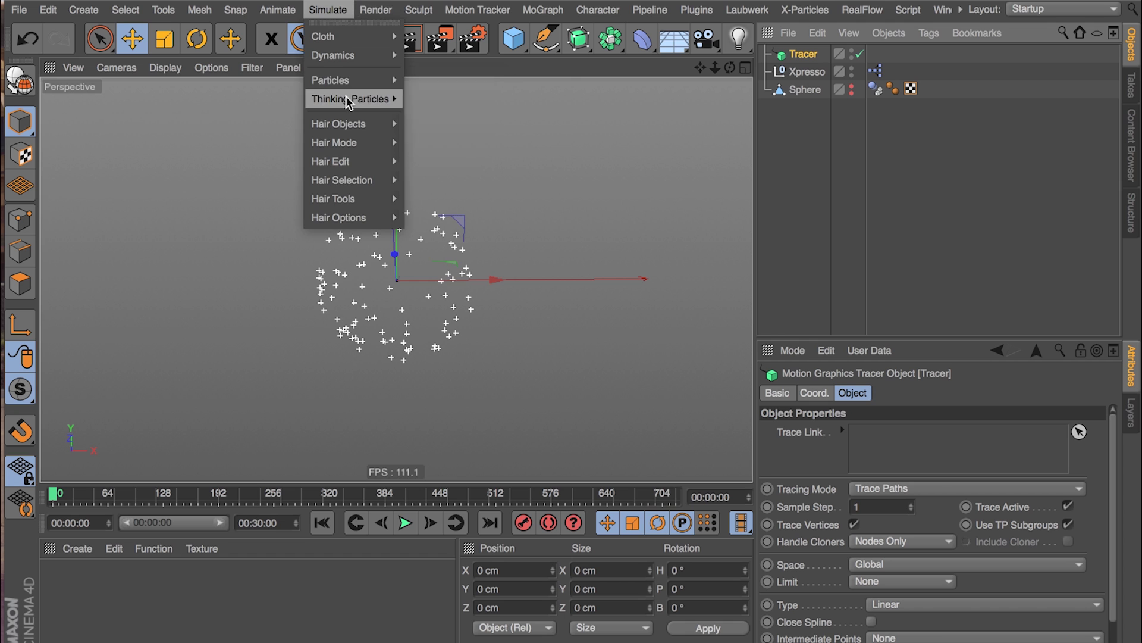
pyautogui.moveTo(351, 99)
pyautogui.click(473, 122)
pyautogui.moveTo(356, 157)
pyautogui.mouseDown()
pyautogui.moveTo(398, 197)
pyautogui.moveTo(885, 435)
pyautogui.mouseUp()
pyautogui.click(320, 3)
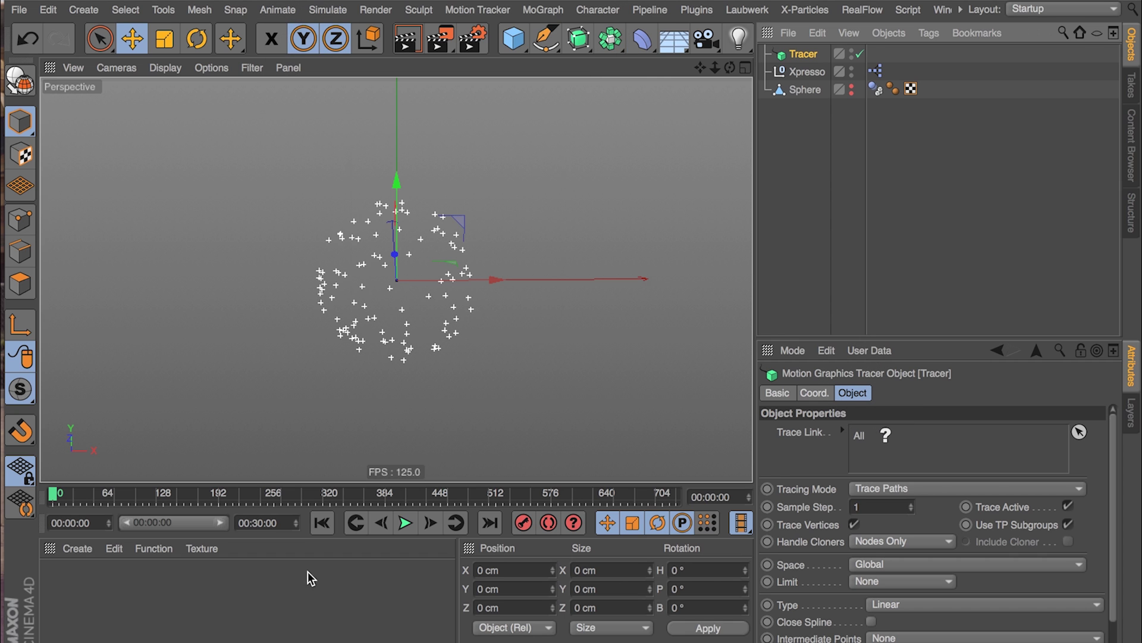
# - Set the particle View Type to None, then play to watch the traces form
pyautogui.click(331, 10)
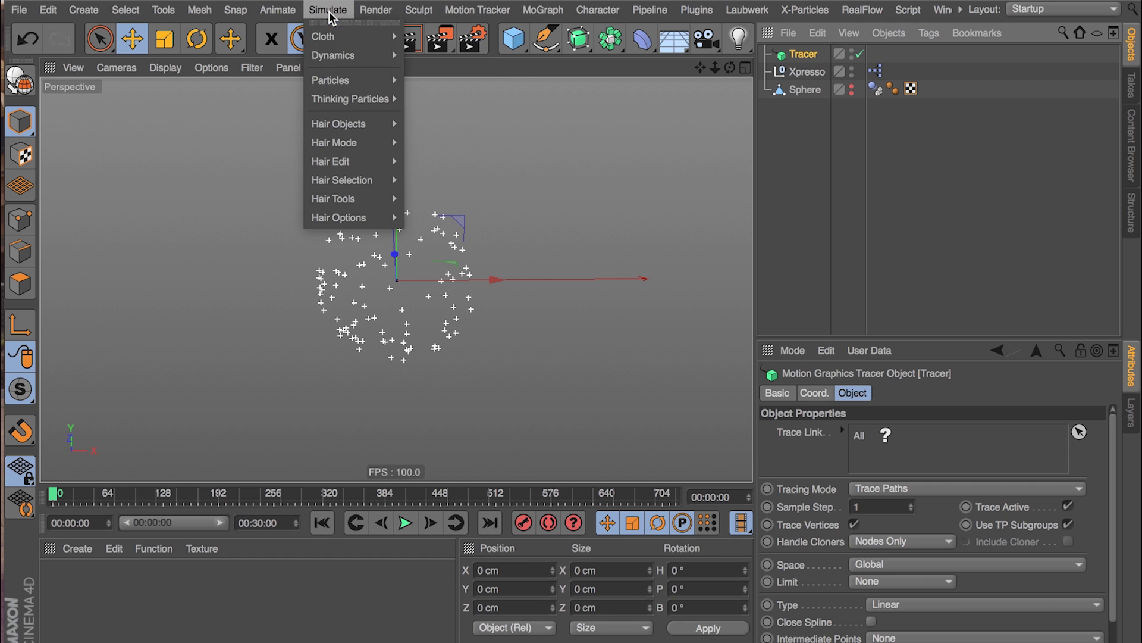
pyautogui.moveTo(352, 97)
pyautogui.click(452, 123)
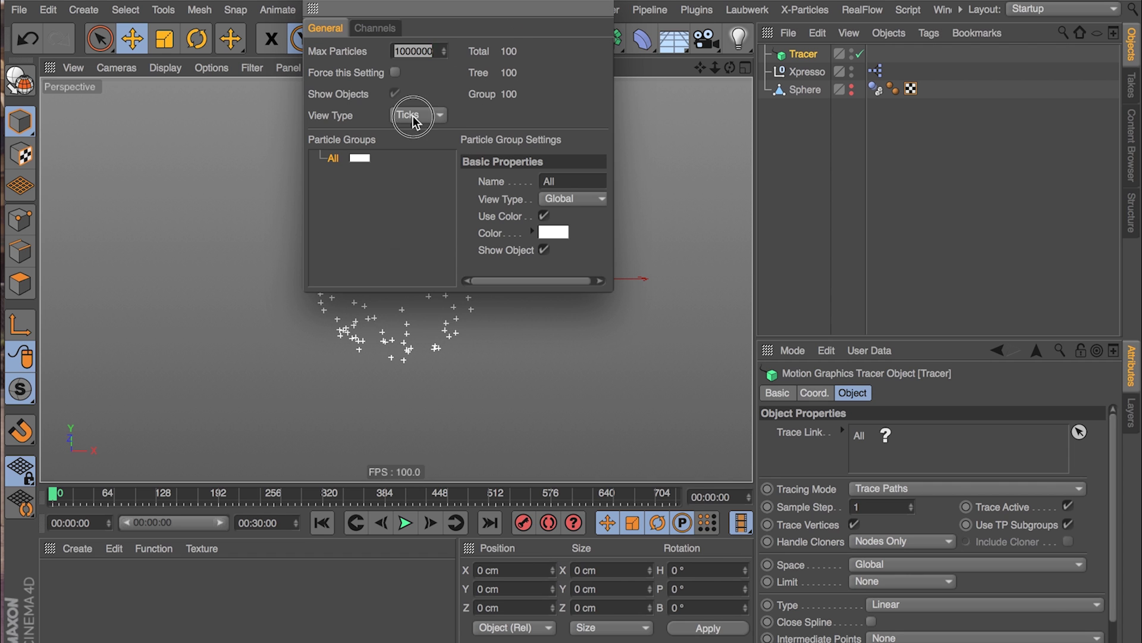
pyautogui.click(416, 115)
pyautogui.click(419, 133)
pyautogui.click(320, 3)
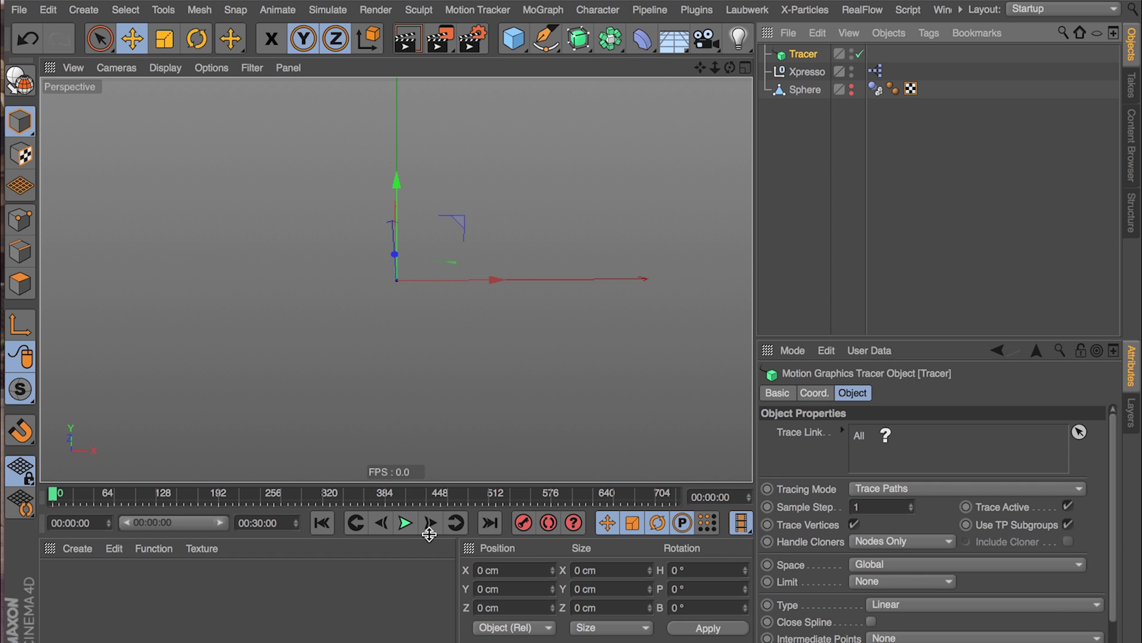
pyautogui.click(405, 522)
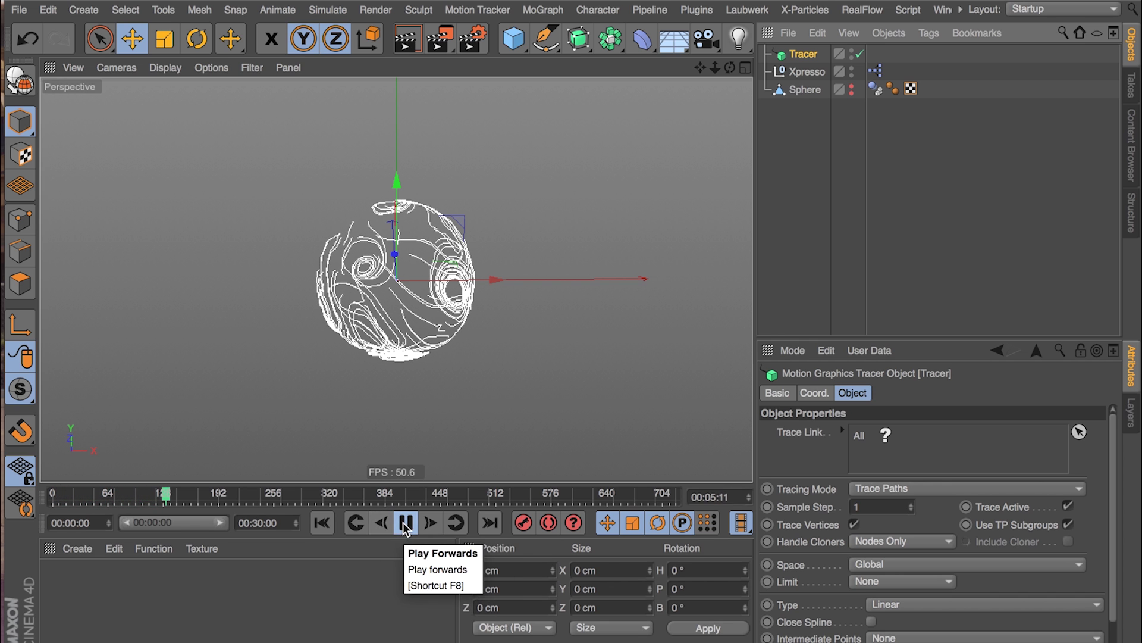
pyautogui.click(406, 523)
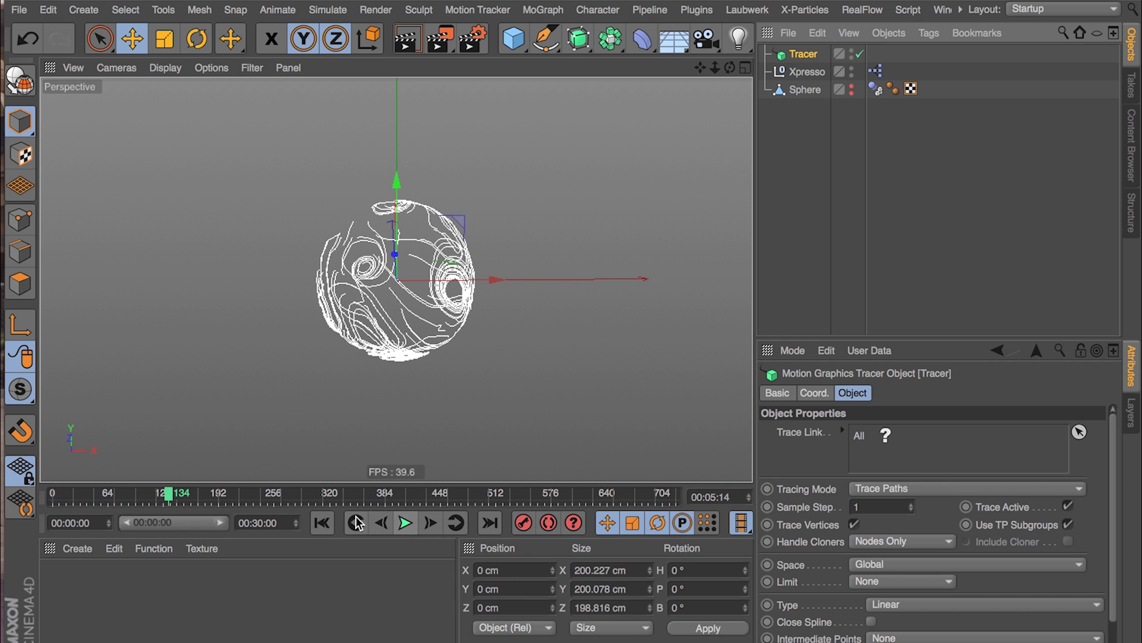
pyautogui.click(878, 72)
# - In the XPresso setup, set the PMatterWaves Shot count to 1000
pyautogui.click(462, 423)
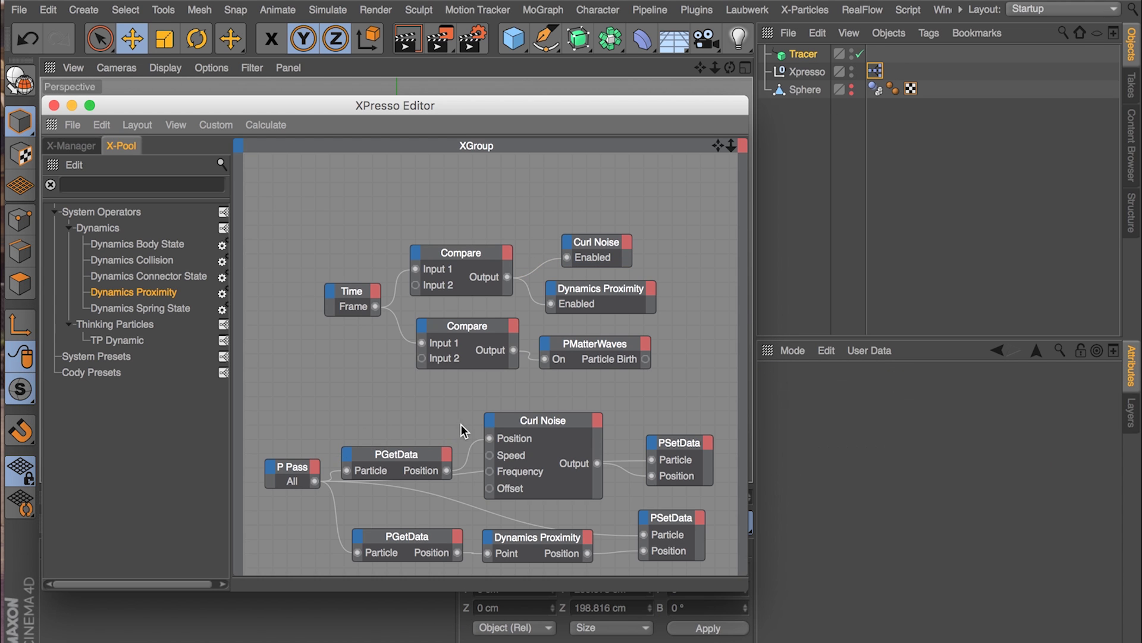
pyautogui.click(605, 345)
pyautogui.click(901, 616)
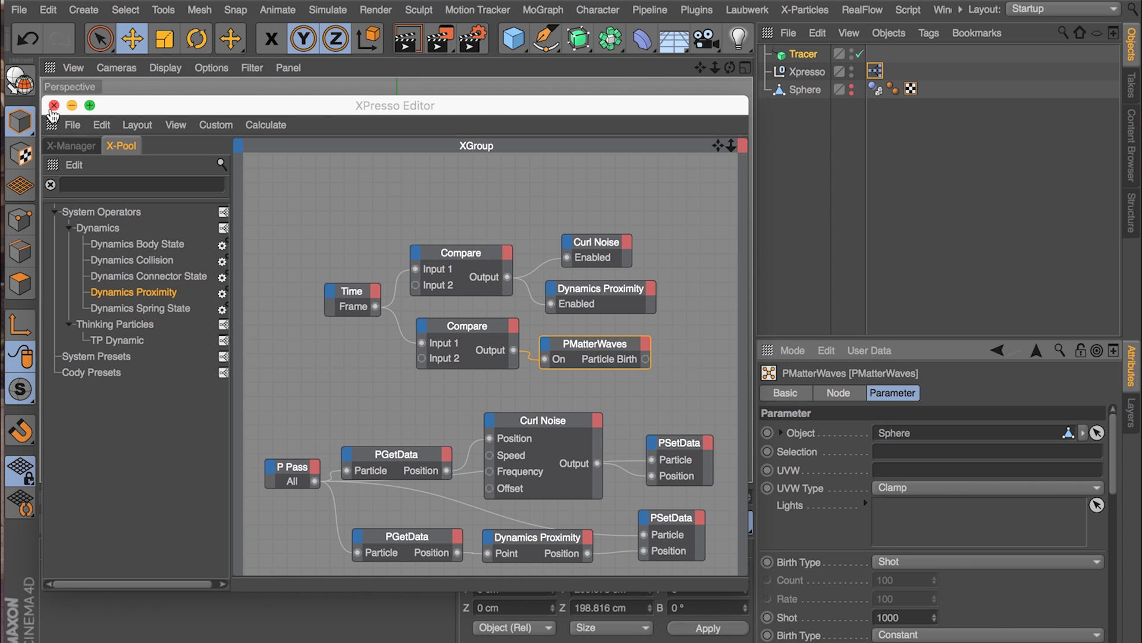
pyautogui.click(54, 105)
# - Rewind and play the simulation to see dense white traces swirling over the sphere
pyautogui.click(322, 522)
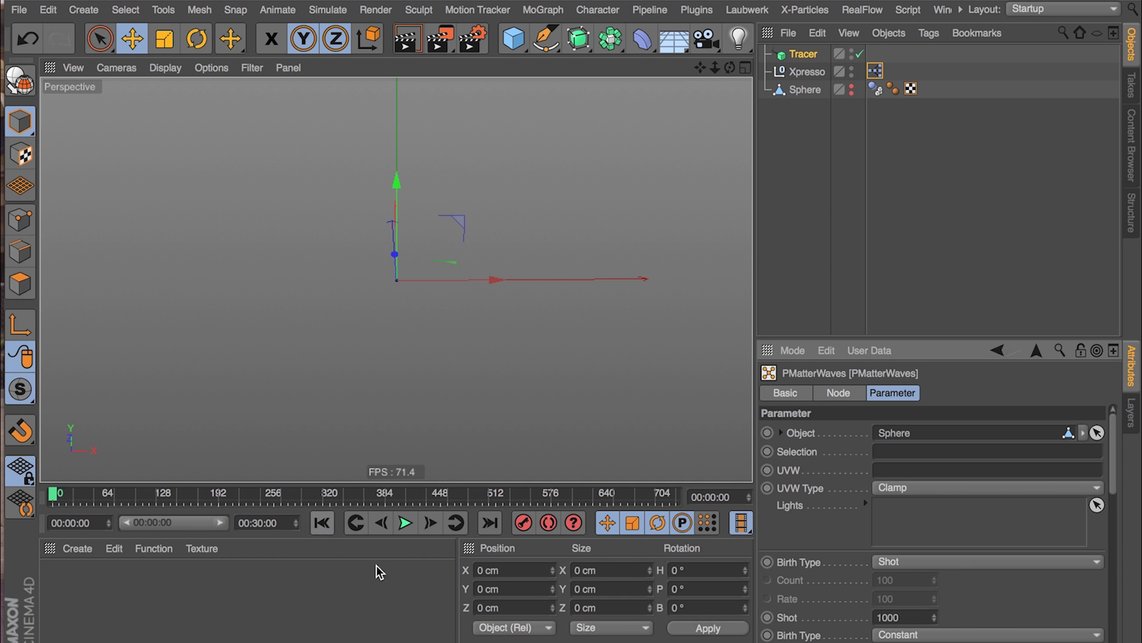
pyautogui.click(405, 522)
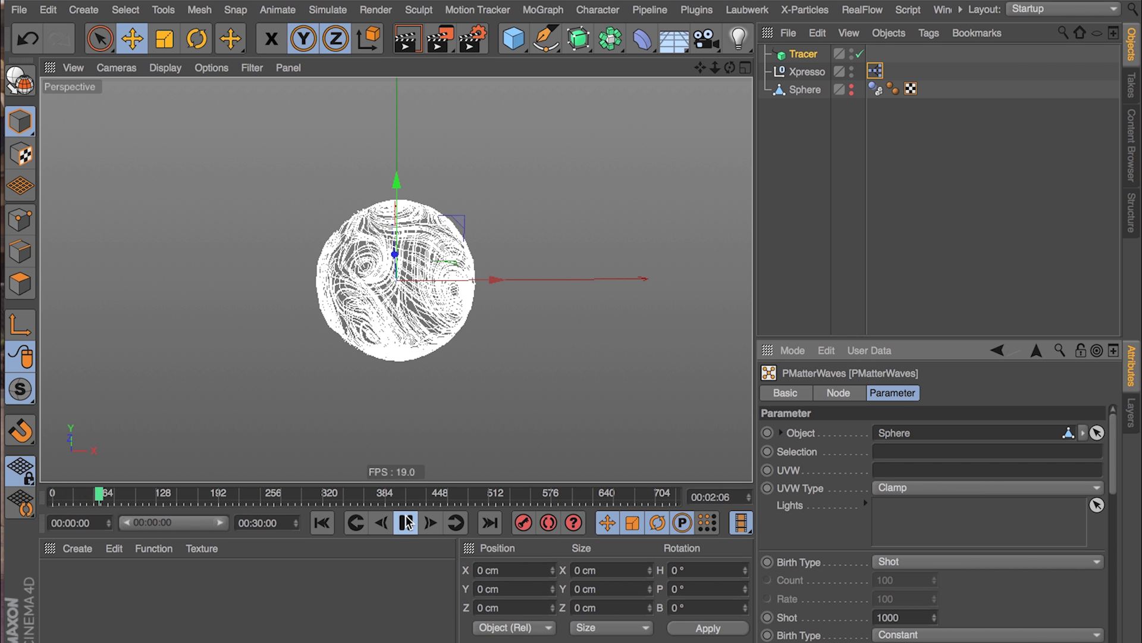
pyautogui.click(406, 522)
pyautogui.moveTo(407, 351)
pyautogui.keyDown('alt'); pyautogui.mouseDown()
pyautogui.moveTo(483, 363)
pyautogui.moveTo(576, 355)
pyautogui.moveTo(426, 304)
pyautogui.moveTo(390, 375)
pyautogui.moveTo(420, 352)
pyautogui.mouseUp(); pyautogui.keyUp('alt')
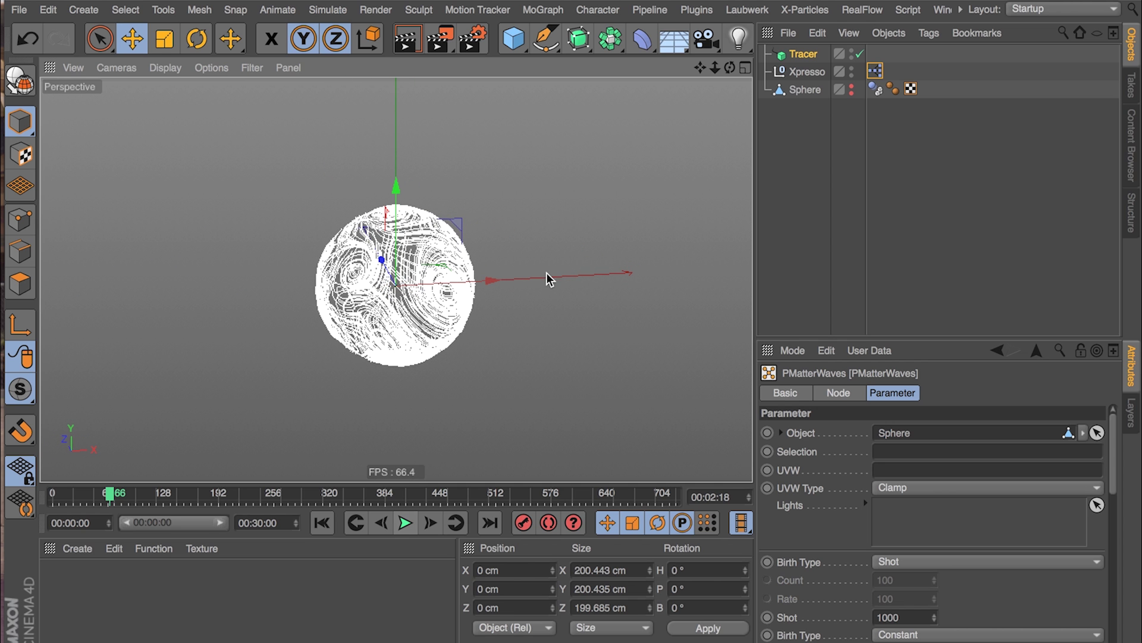
pyautogui.click(763, 130)
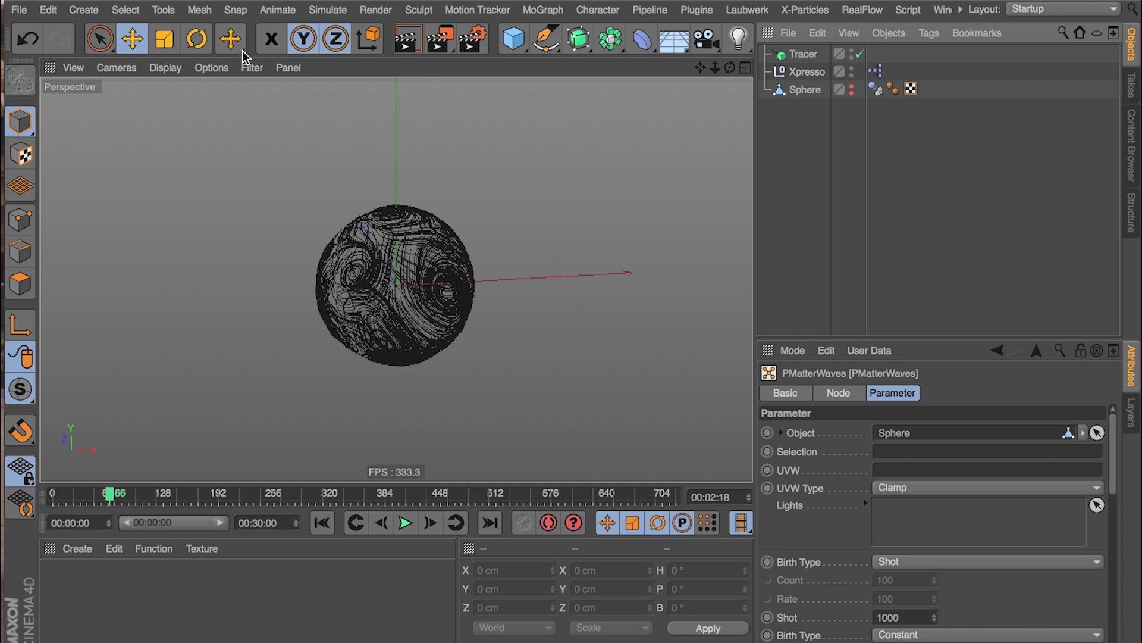
# - Add a Capsule, make it editable, and move the sphere's texture and dynamics tags onto it
pyautogui.click(513, 38)
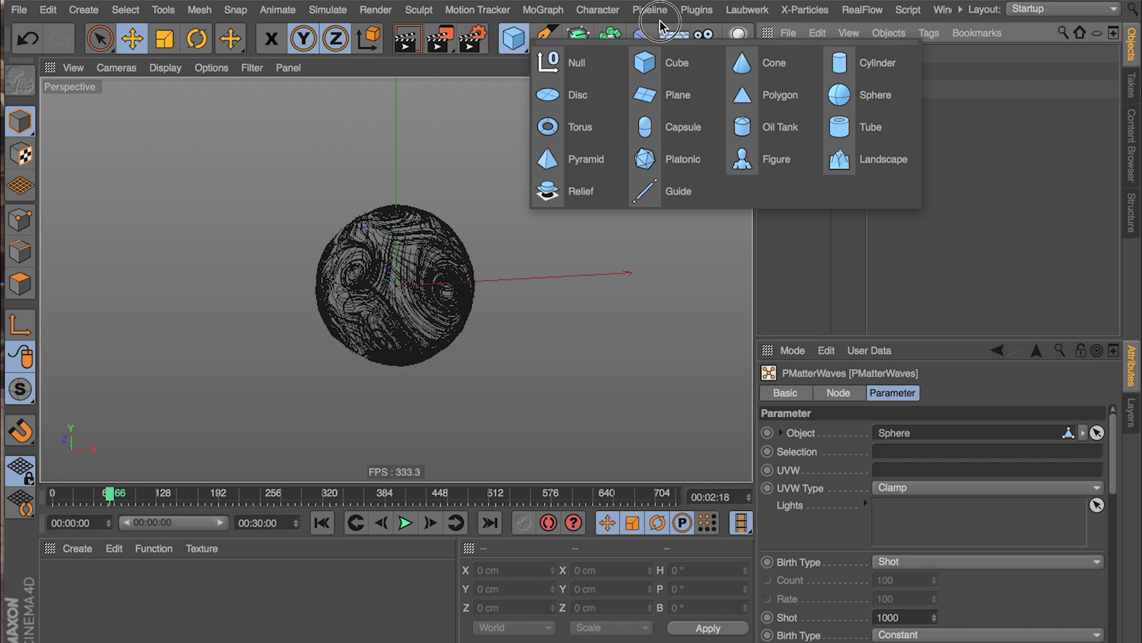
pyautogui.click(679, 125)
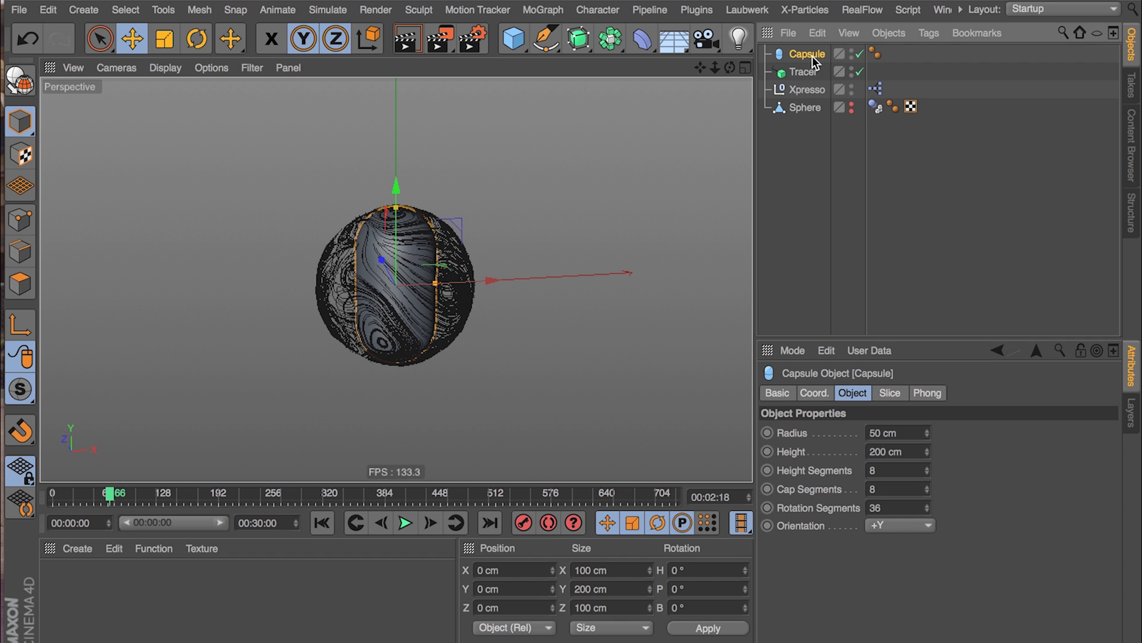
pyautogui.press('c')
pyautogui.keyDown('ctrl'); pyautogui.moveTo(911, 106); pyautogui.dragTo(868, 58); pyautogui.keyUp('ctrl')
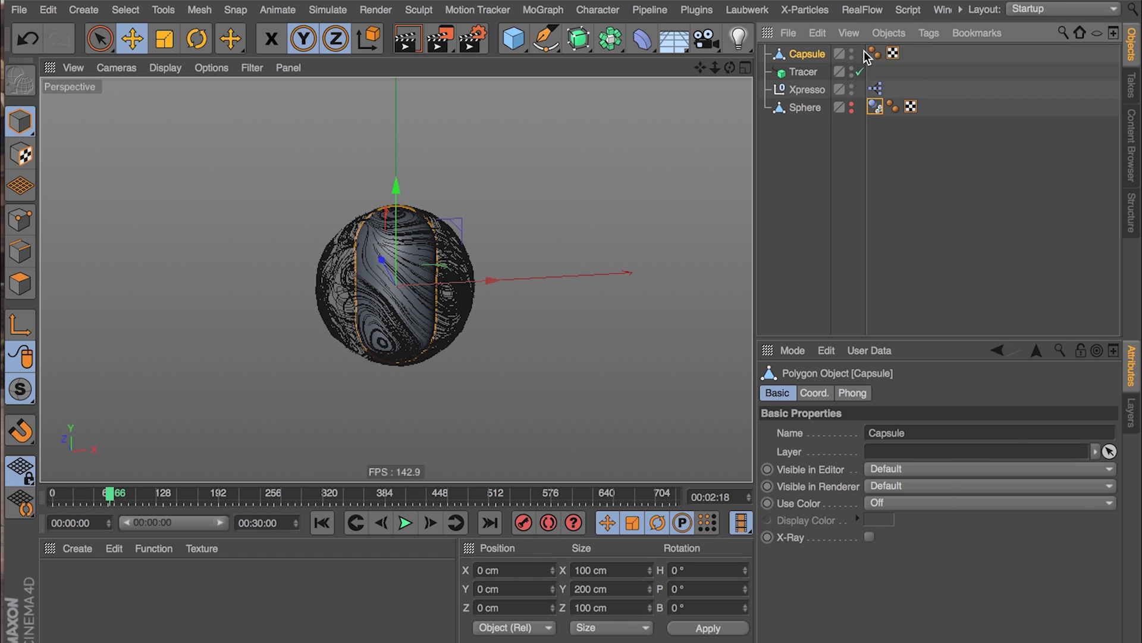
pyautogui.moveTo(874, 106); pyautogui.dragTo(873, 55)
# - Set Capsule as the object in both the PMatterWaves and Dynamics Proximity nodes
pyautogui.doubleClick(877, 89)
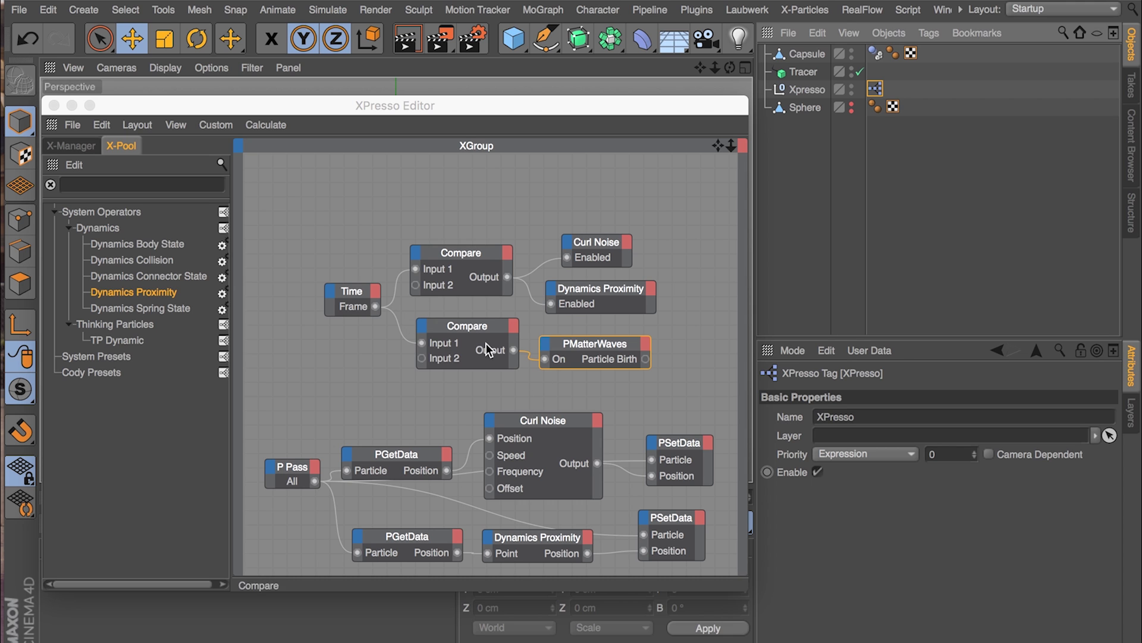
pyautogui.click(614, 340)
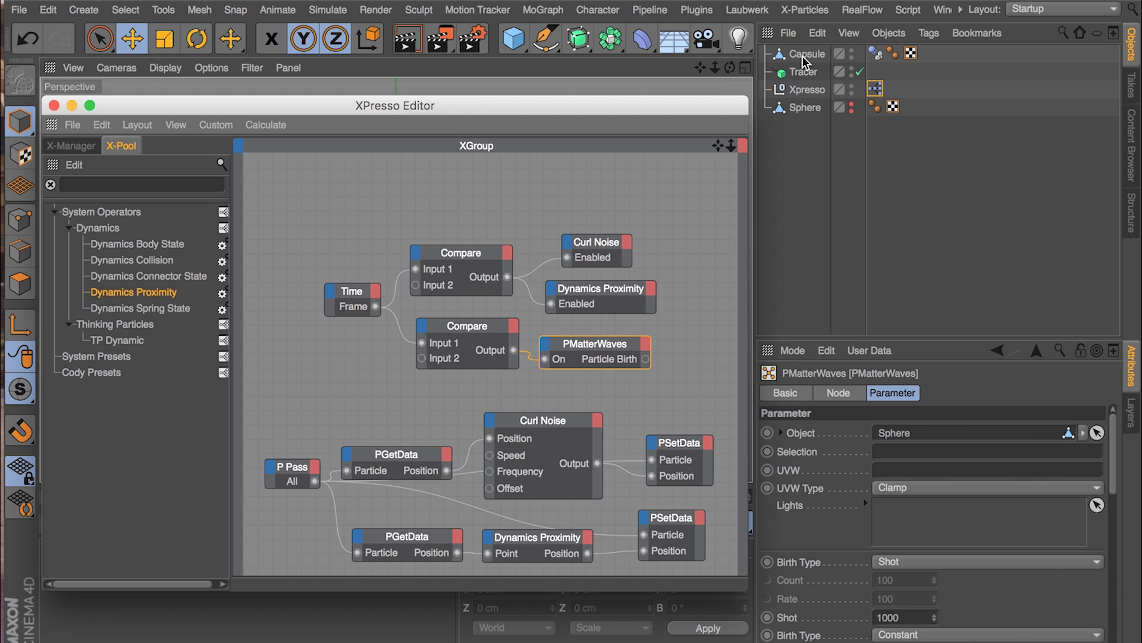
pyautogui.moveTo(802, 56); pyautogui.dragTo(996, 431)
pyautogui.click(535, 534)
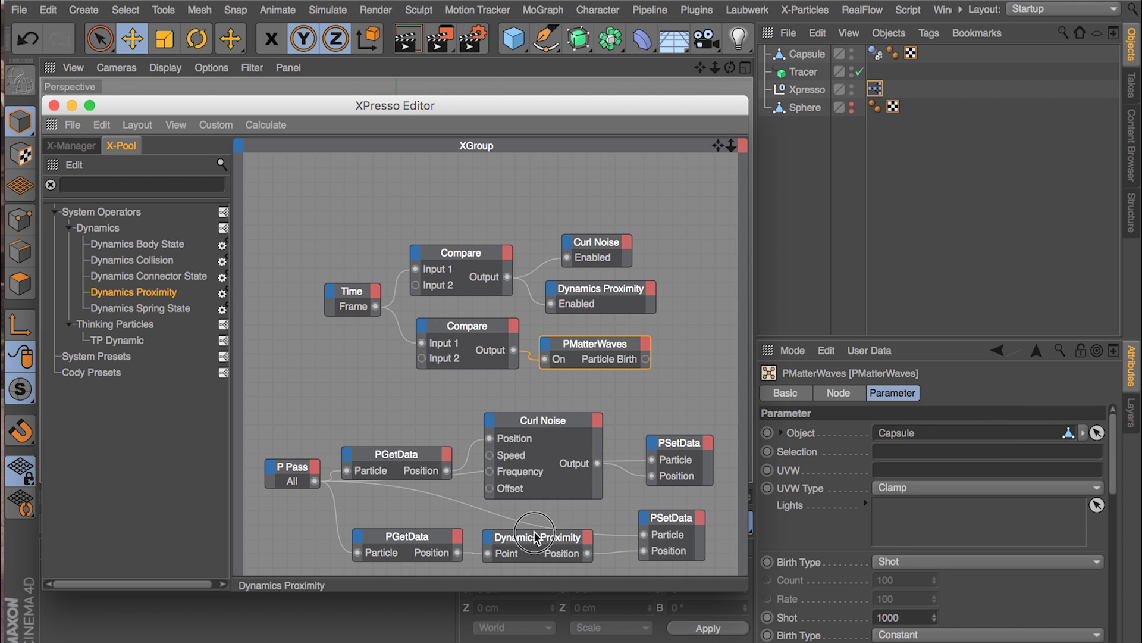
pyautogui.moveTo(800, 55); pyautogui.dragTo(892, 433)
pyautogui.click(52, 106)
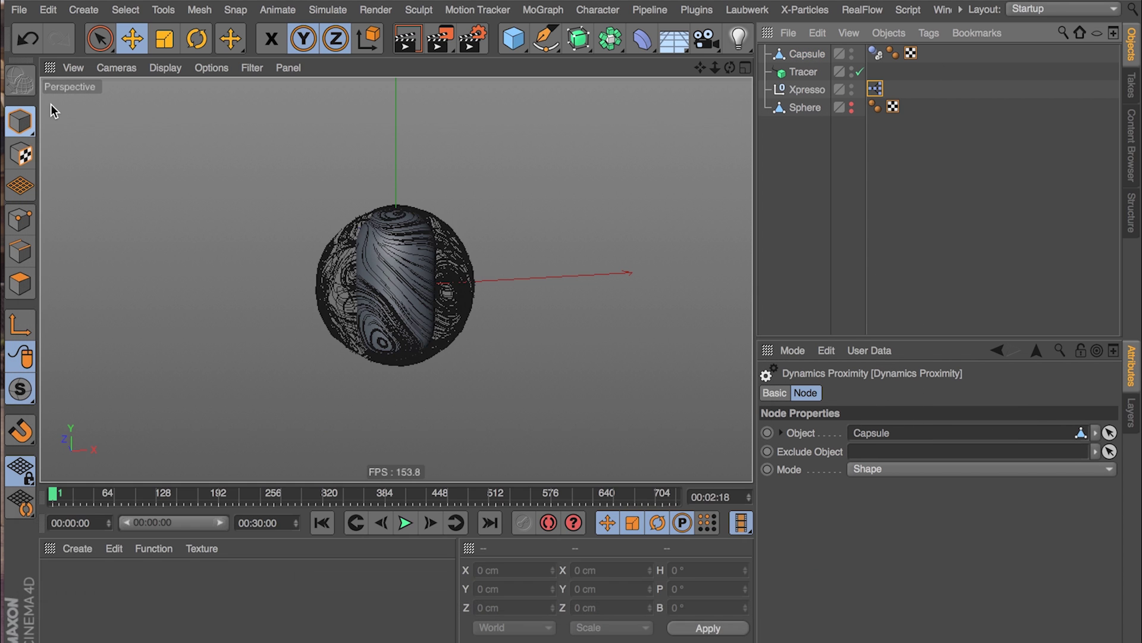
# - Delete the old Sphere and hide the Capsule mesh in the viewport
pyautogui.click(806, 108)
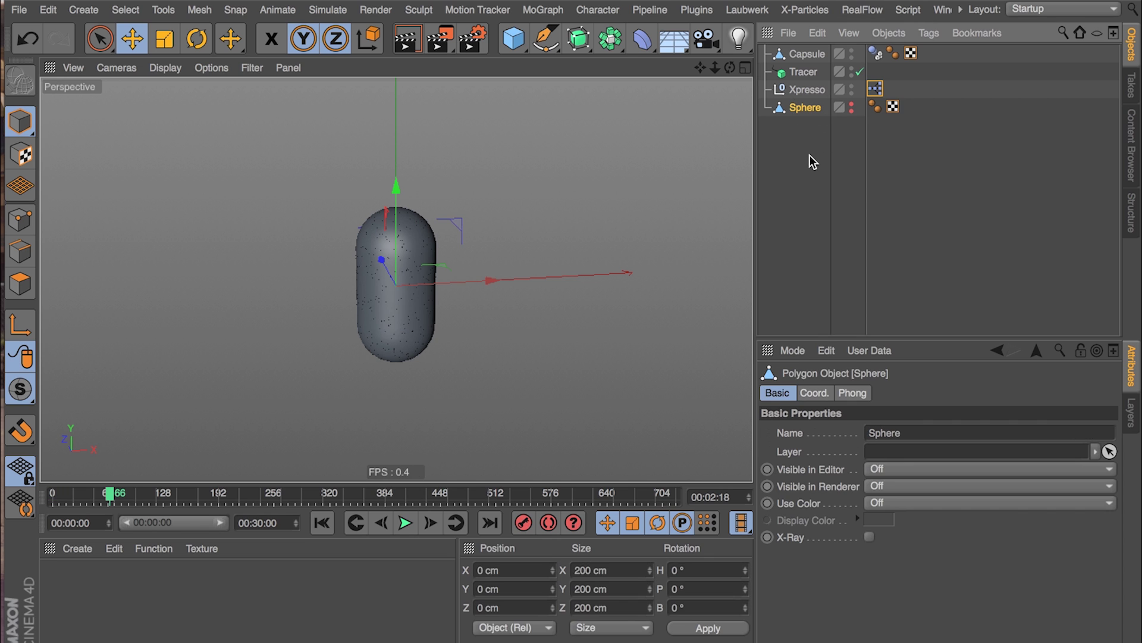
pyautogui.press('Delete')
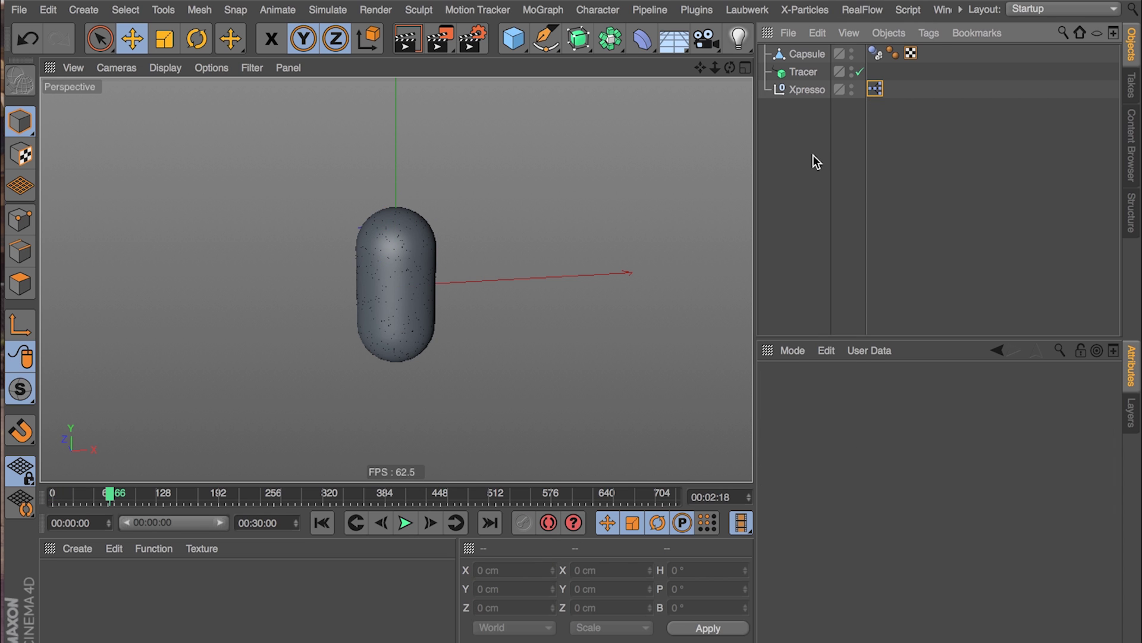
pyautogui.click(852, 52)
# - Rewind and play the simulation, then select the Tracer to view trails over the capsule shape
pyautogui.hotkey('shift', 'f')
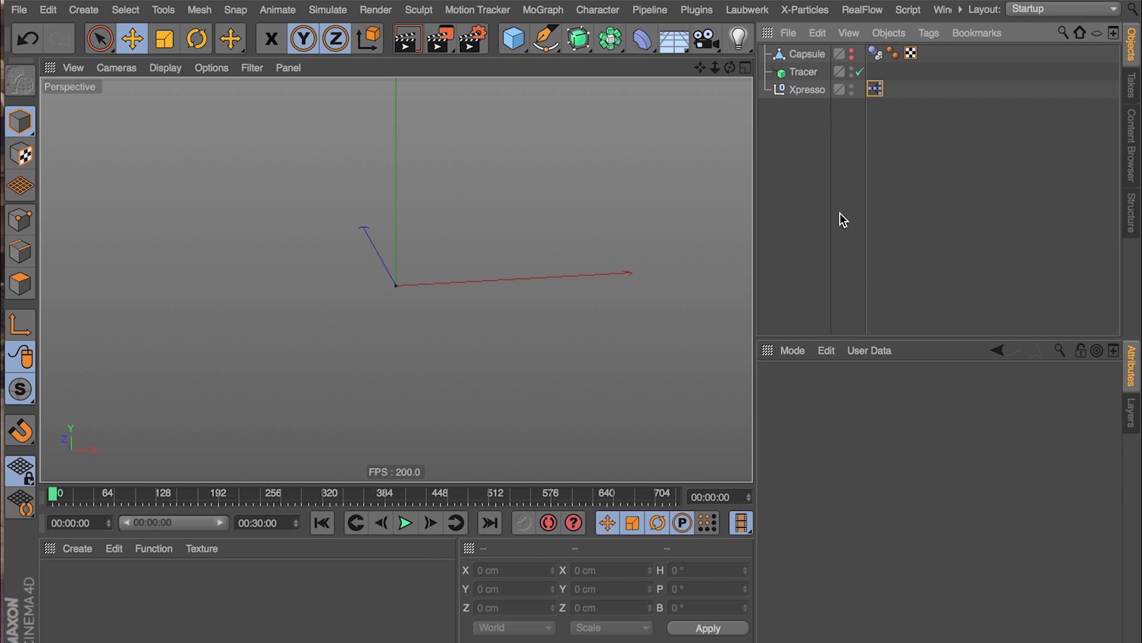
pyautogui.click(406, 523)
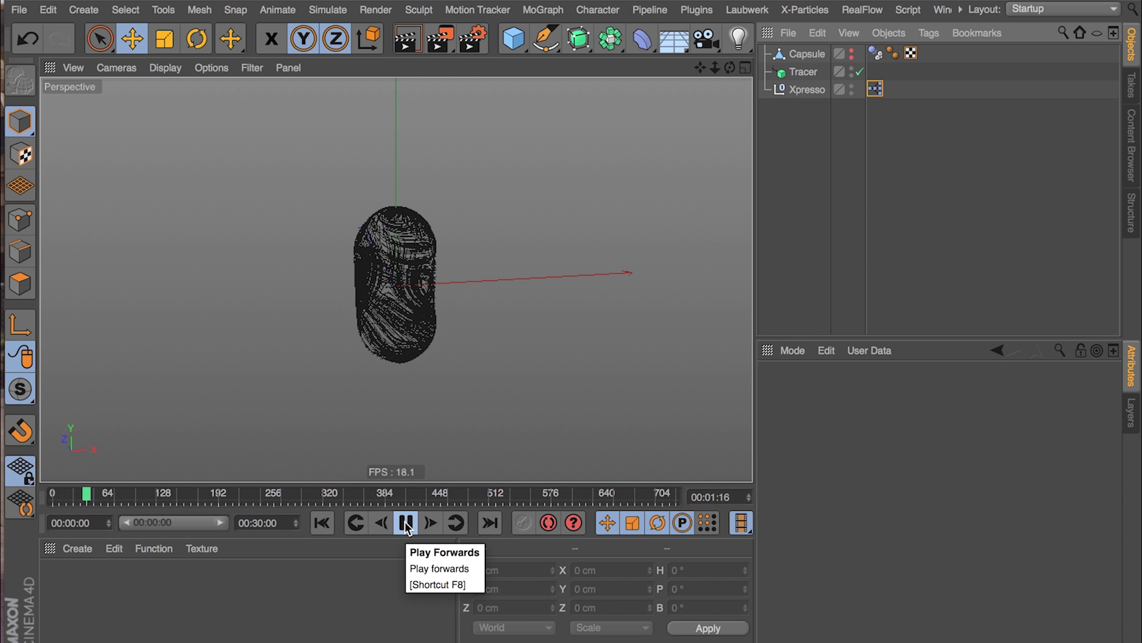
pyautogui.click(406, 523)
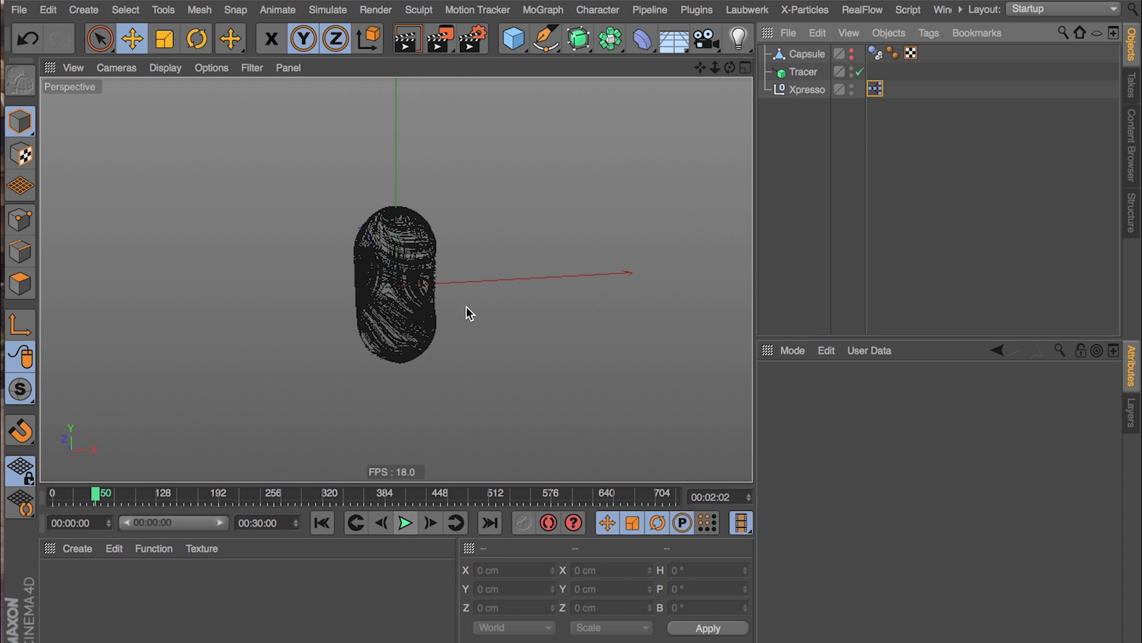
pyautogui.click(800, 58)
pyautogui.click(803, 72)
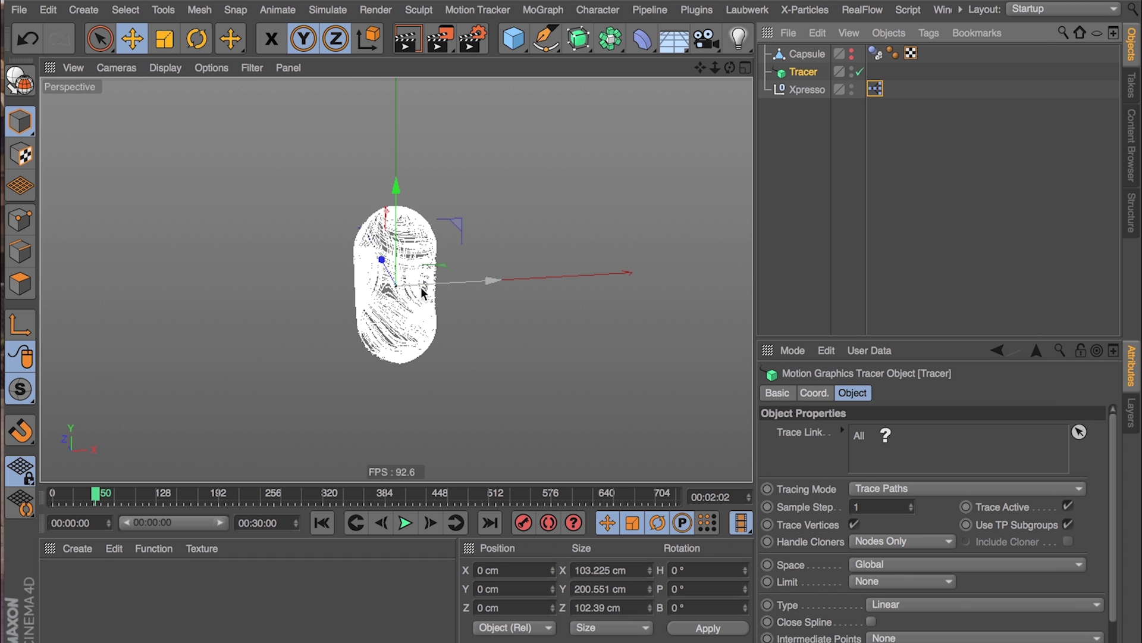
pyautogui.keyDown('alt'); pyautogui.moveTo(422, 293); pyautogui.dragTo(452, 311); pyautogui.keyUp('alt')
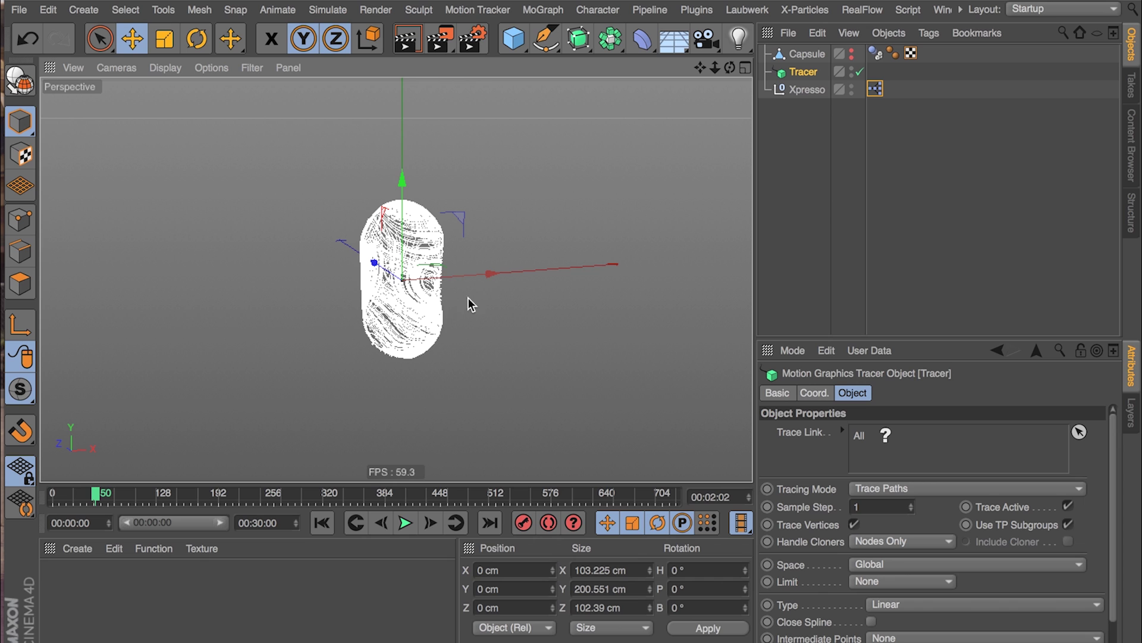